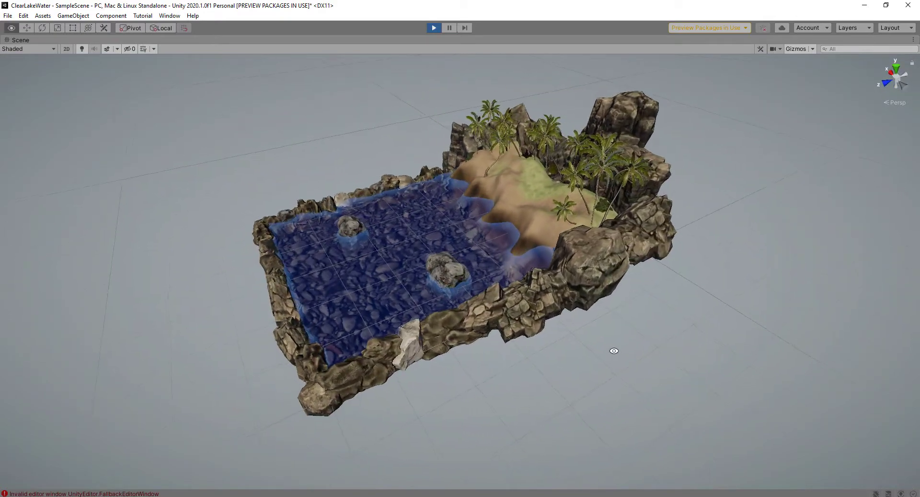
Orbit the Scene view around the lake island to see it from several angles
left_click_drag(614, 350, 754, 352, "alt")
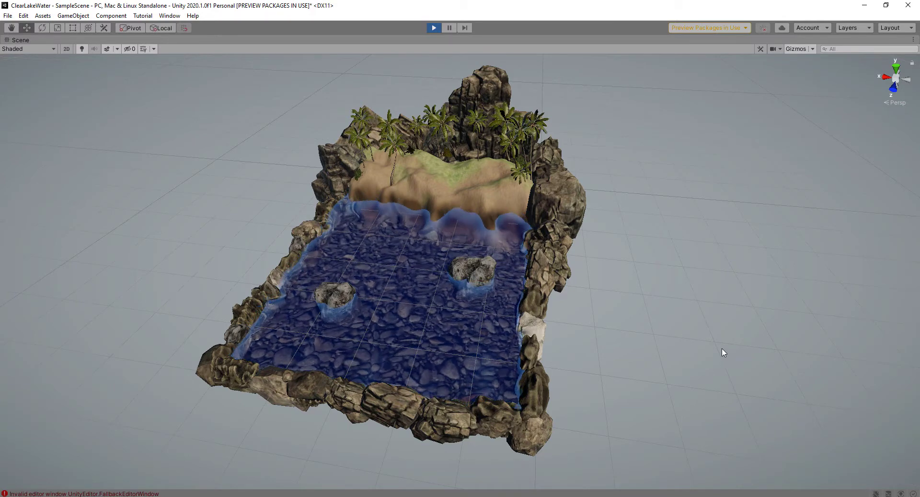
left_click_drag(721, 346, 666, 333, "alt")
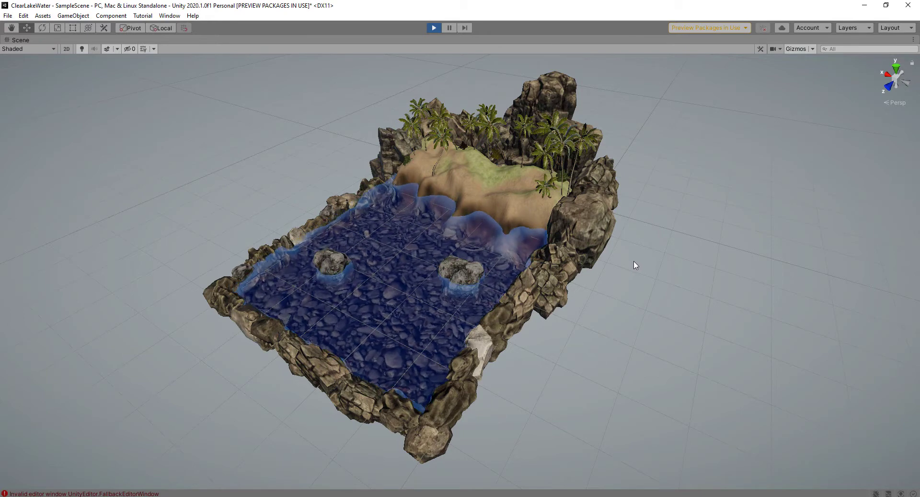
mouse_move(634, 260)
left_mouse_down("alt")
mouse_move(591, 262)
mouse_move(645, 260)
left_mouse_up("alt")
Restore the editor layout and select LakeWaterSurface to review its LakeSurfaceMaterial in the Inspector
key("shift+space")
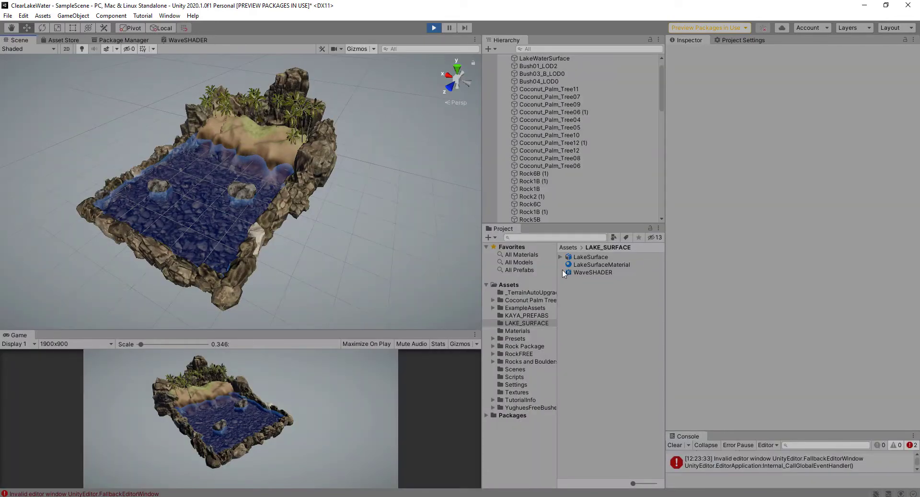
mouse_move(351, 257)
middle_mouse_down()
mouse_move(384, 258)
mouse_move(401, 248)
middle_mouse_up()
left_click(251, 183)
mouse_move(400, 248)
left_mouse_down("alt")
mouse_move(386, 255)
mouse_move(389, 243)
left_mouse_up("alt")
scroll(234, 212, "up", 1)
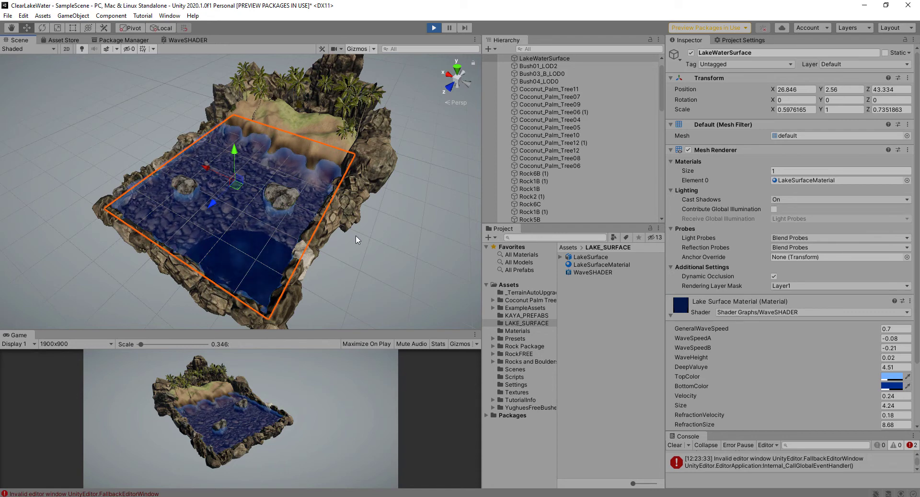
middle_click_drag(357, 235, 362, 227)
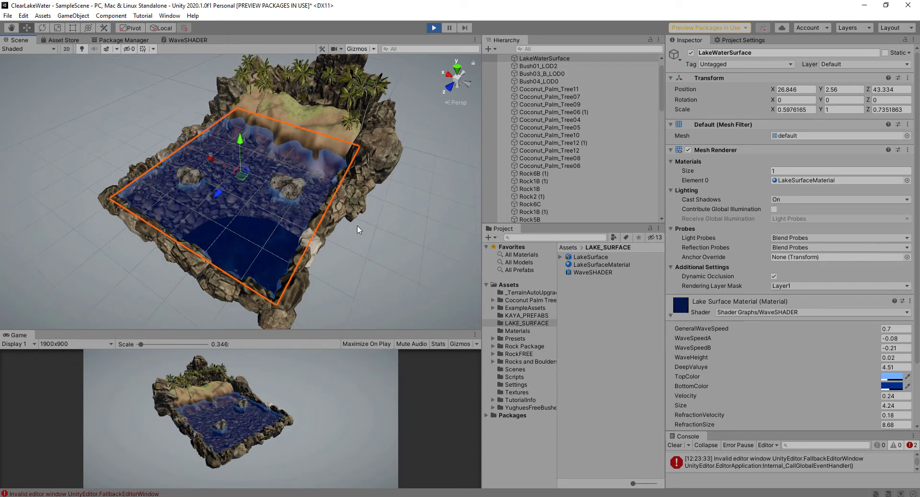
Orbit the Scene view around the lake and island, briefly maximizing the view
left_click_drag(335, 225, 299, 231, "alt")
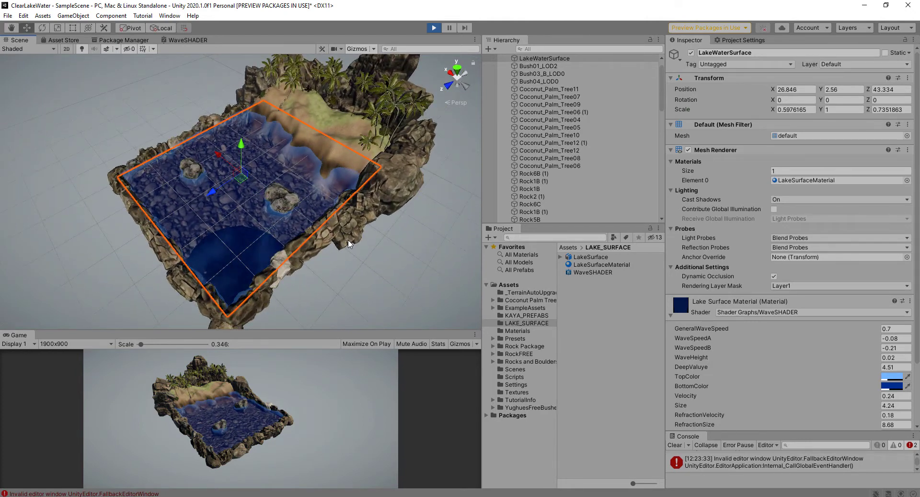
middle_click_drag(348, 240, 319, 235)
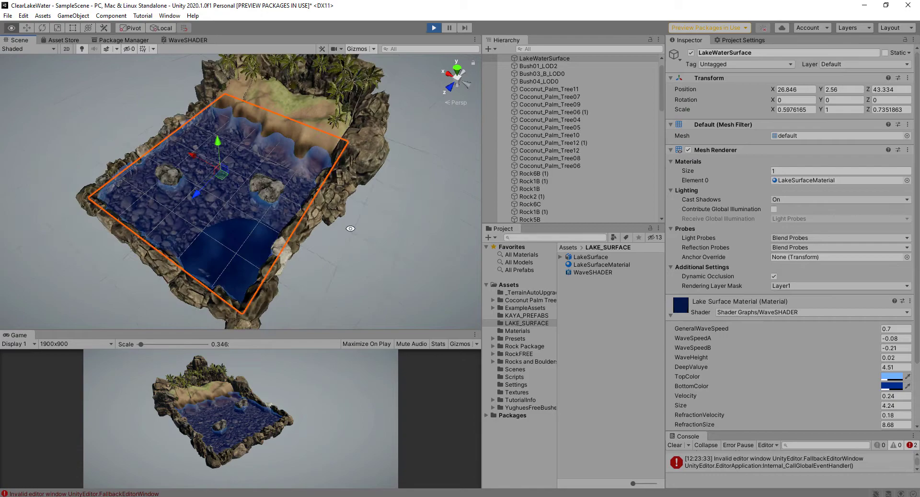
mouse_move(319, 235)
left_mouse_down("alt")
mouse_move(352, 224)
mouse_move(530, 265)
left_mouse_up("alt")
key("shift+space")
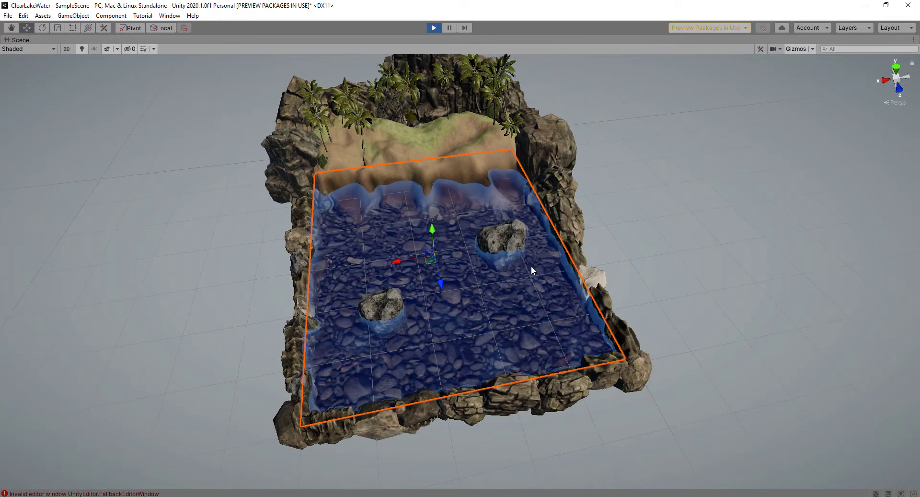
left_click_drag(529, 265, 574, 280, "alt")
key("shift+space")
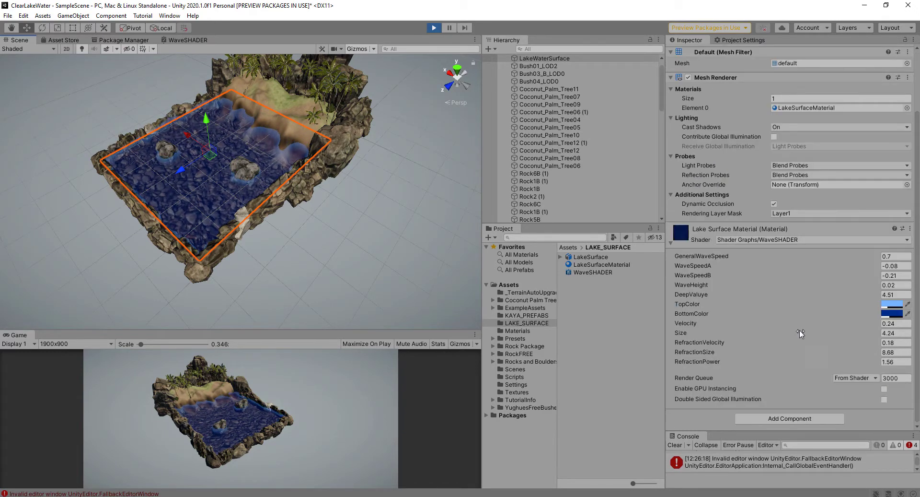
left_click_drag(417, 254, 427, 246, "alt")
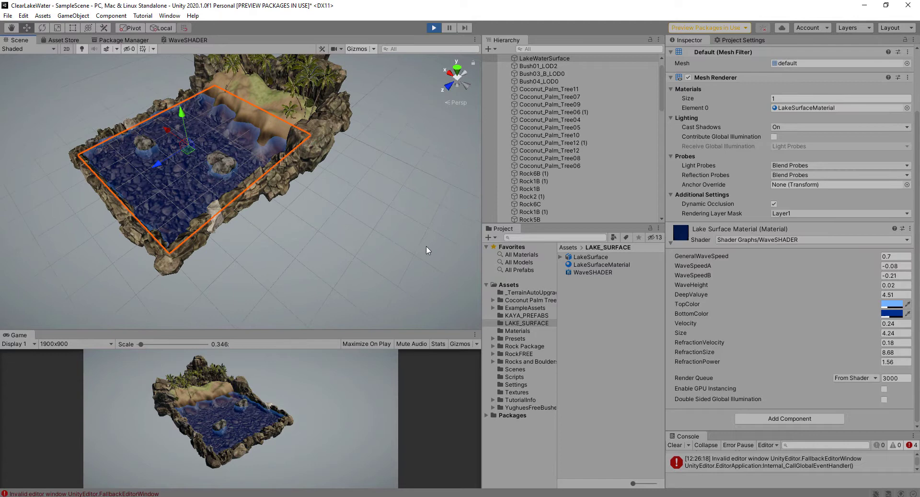
left_click_drag(369, 247, 391, 250, "alt")
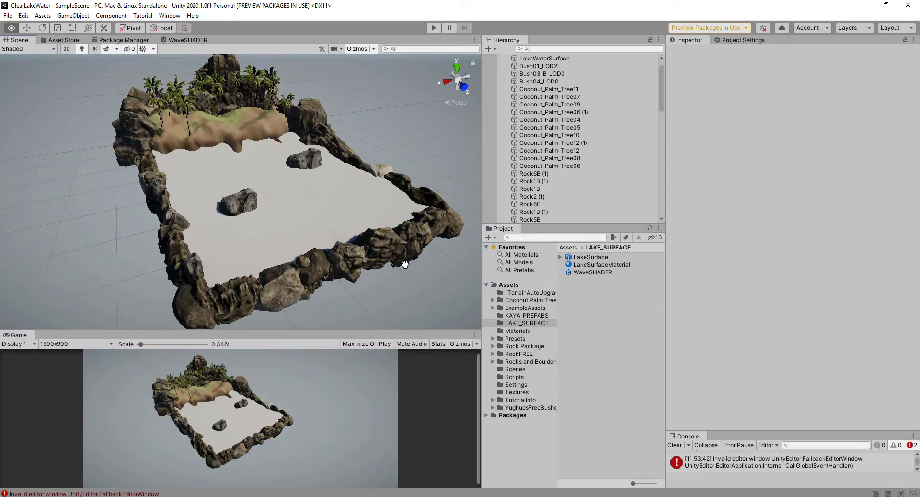
mouse_move(405, 265)
left_mouse_down("alt")
mouse_move(354, 260)
mouse_move(391, 259)
left_mouse_up("alt")
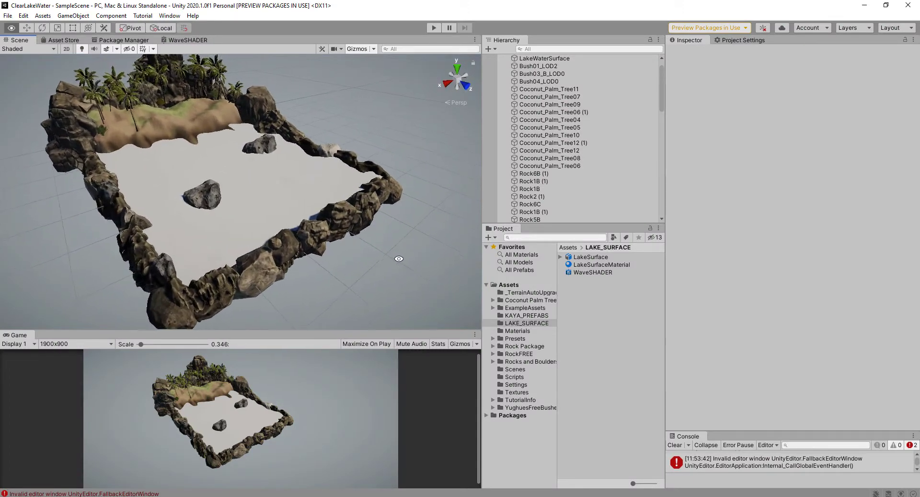
left_click_drag(391, 259, 304, 206, "alt")
left_click(293, 196)
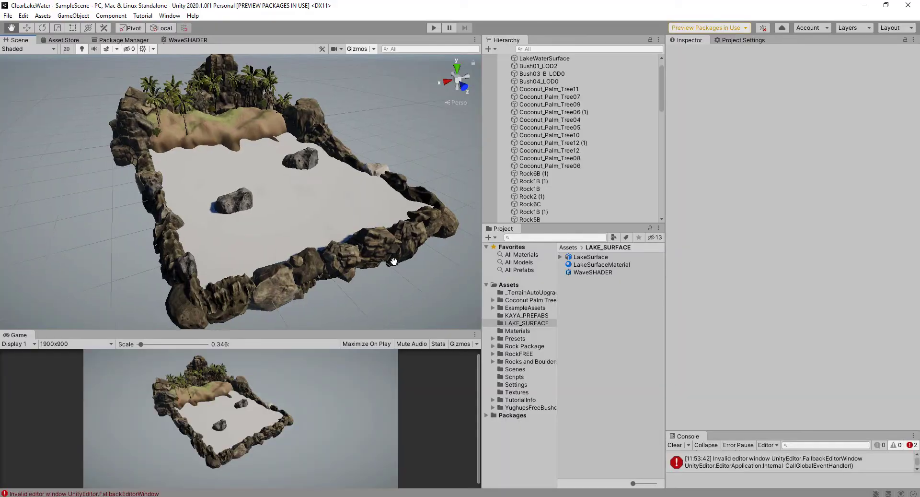
mouse_move(398, 259)
left_mouse_down("alt")
mouse_move(356, 261)
mouse_move(398, 259)
mouse_move(365, 247)
left_mouse_up("alt")
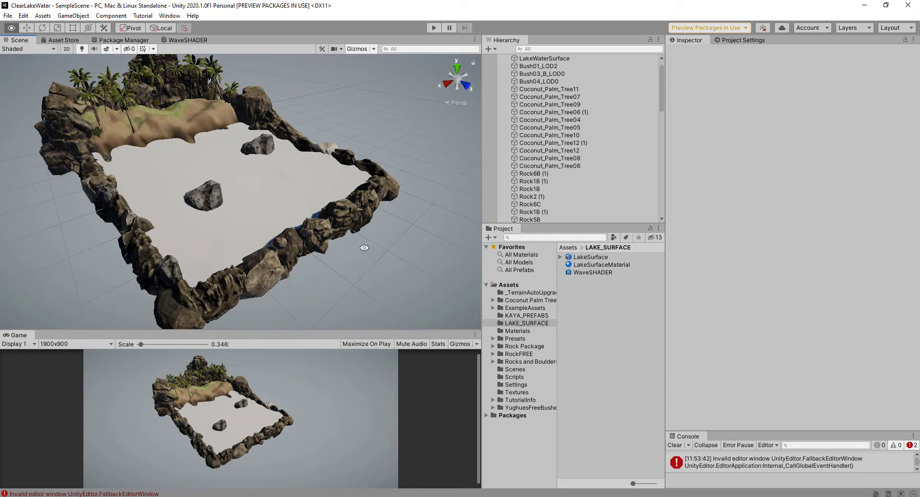
left_click(294, 195)
left_click_drag(323, 218, 331, 265, "alt")
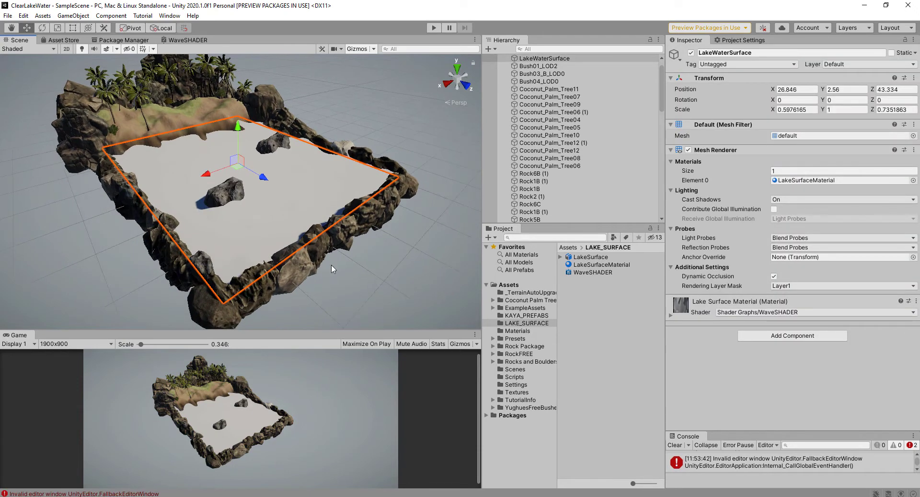
left_click(691, 52)
mouse_move(278, 229)
left_mouse_down("alt")
mouse_move(340, 231)
mouse_move(301, 220)
mouse_move(352, 206)
left_mouse_up("alt")
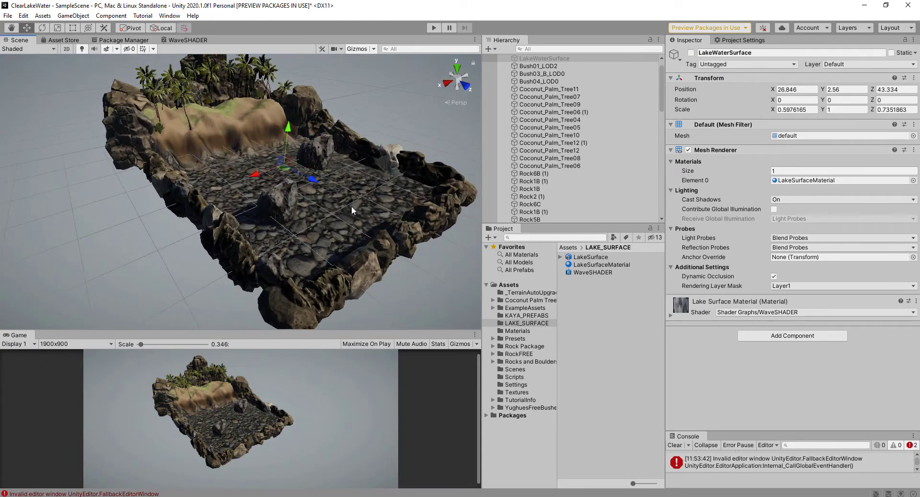
key("shift+space")
left_click_drag(425, 270, 380, 267)
scroll(454, 286, "up", 5)
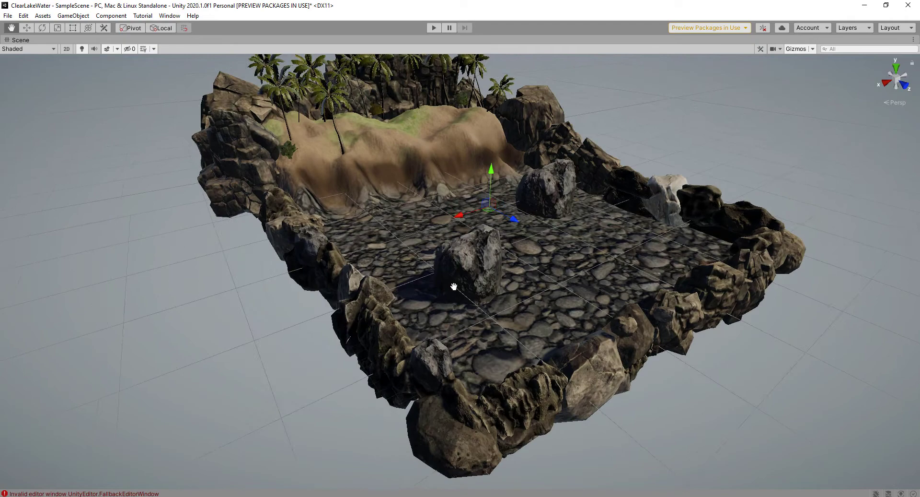
mouse_move(454, 286)
left_mouse_down("alt")
mouse_move(450, 277)
mouse_move(402, 291)
mouse_move(451, 284)
mouse_move(400, 318)
mouse_move(413, 317)
left_mouse_up("alt")
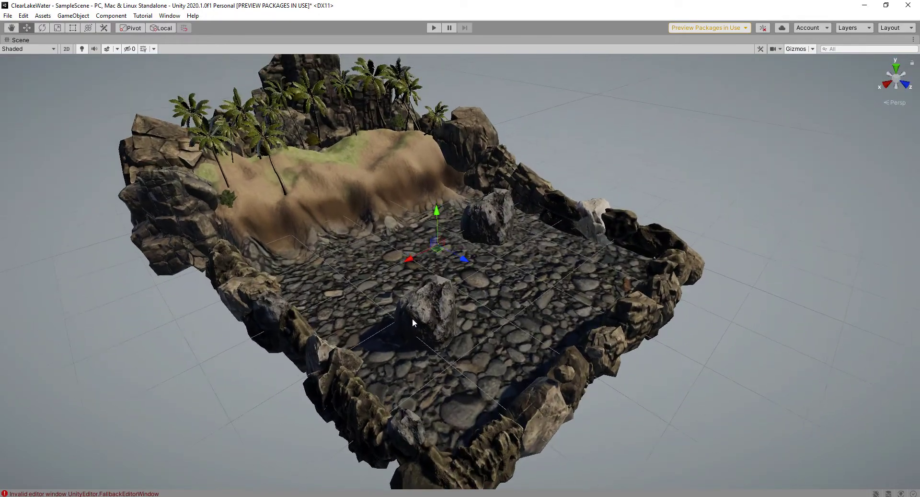
key("shift+space")
left_click_drag(352, 288, 366, 236, "alt")
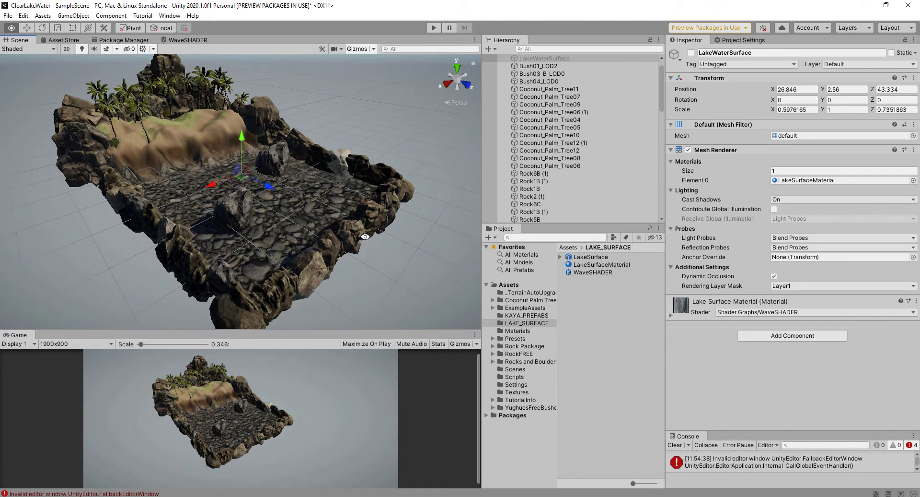
left_click(691, 53)
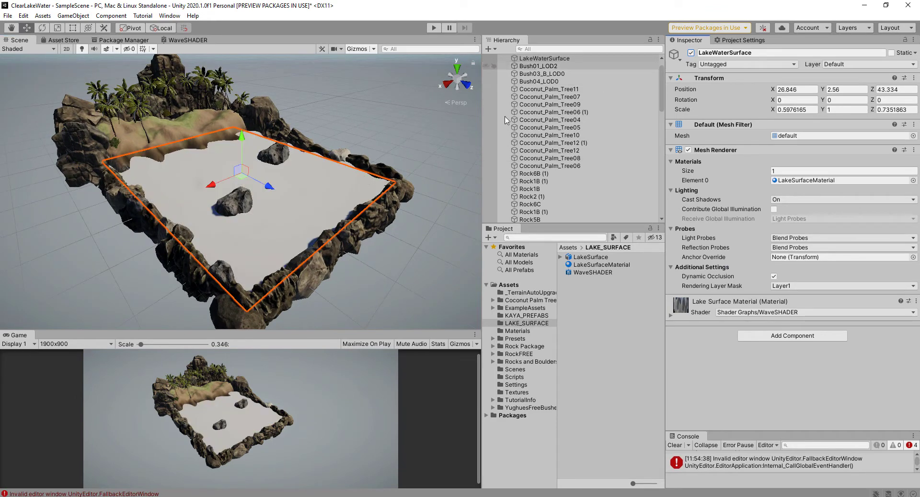
left_click_drag(316, 195, 390, 222, "alt")
left_click(428, 258)
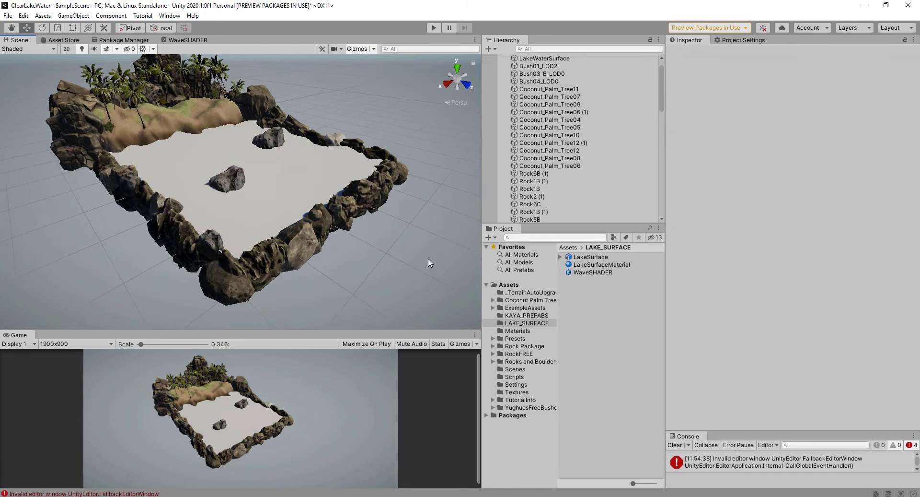
mouse_move(427, 257)
left_mouse_down("alt")
mouse_move(377, 241)
mouse_move(472, 309)
left_mouse_up("alt")
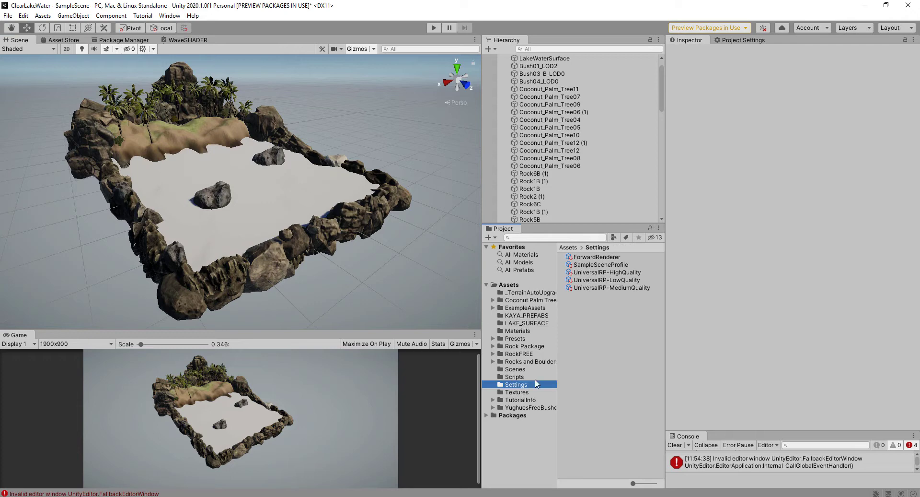
Set UniversalRP-HighQuality Opaque Downsampling to None with Opaque Texture on, then browse LAKE_SURFACE
left_click(596, 273)
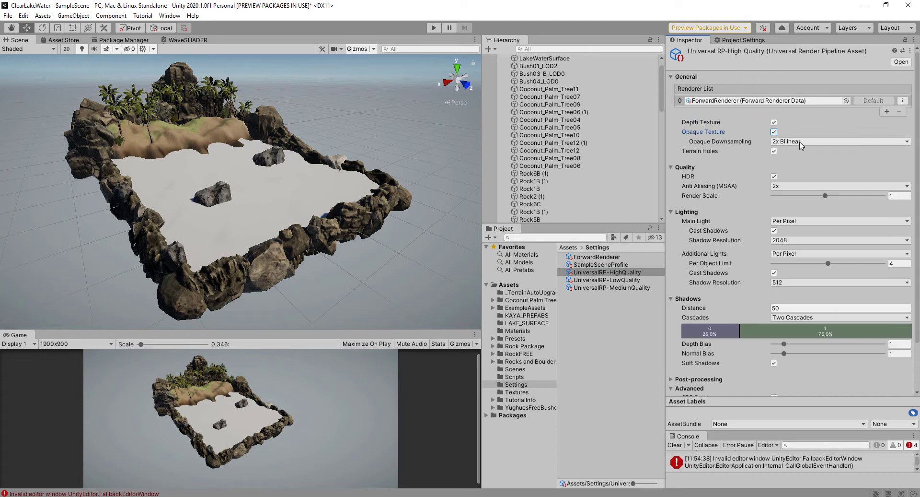
left_click(798, 155)
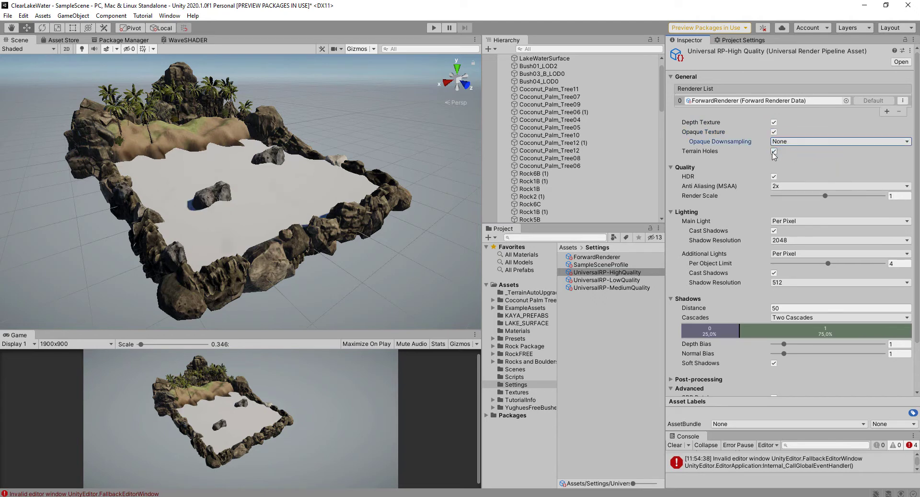
middle_click_drag(335, 207, 349, 211)
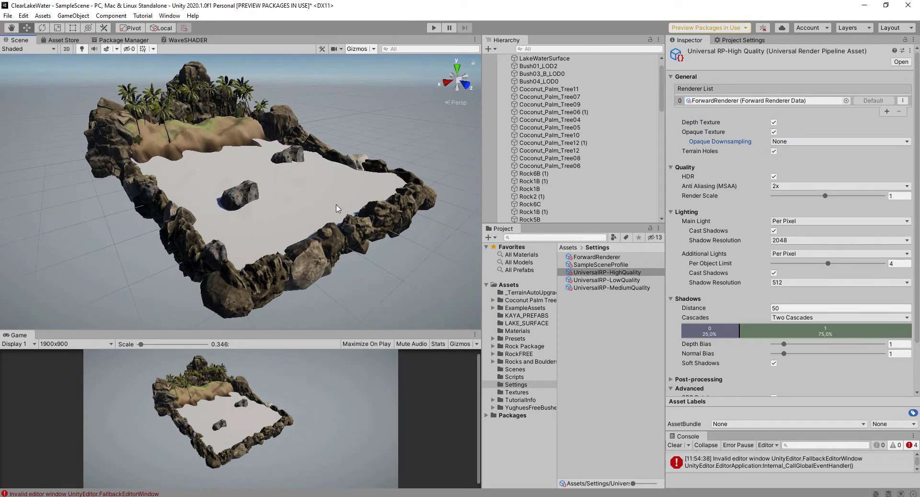
left_click(527, 324)
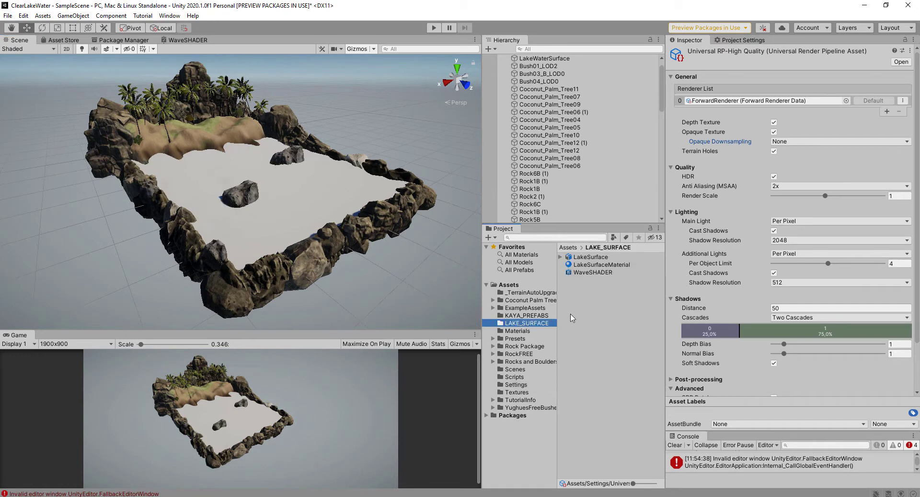
Open the WaveSHADER graph maximized and bring its nodes into view
left_click(593, 276)
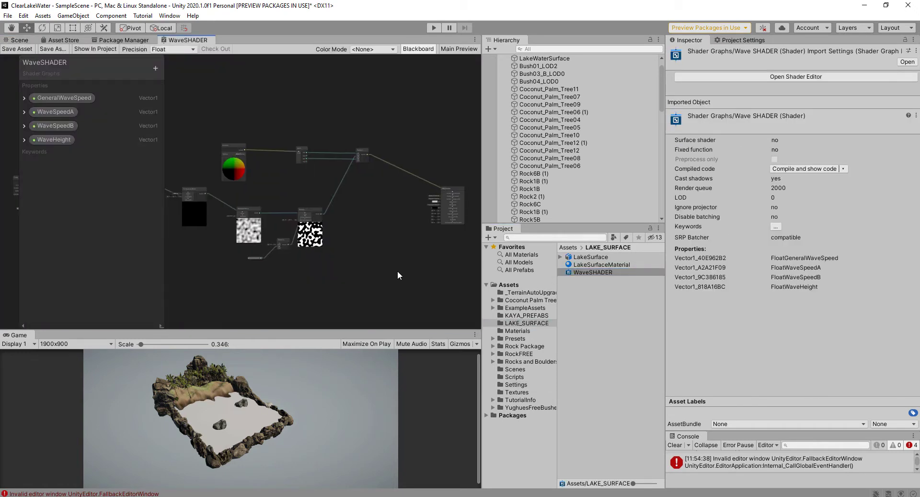
key("shift+space")
middle_click_drag(432, 277, 628, 314)
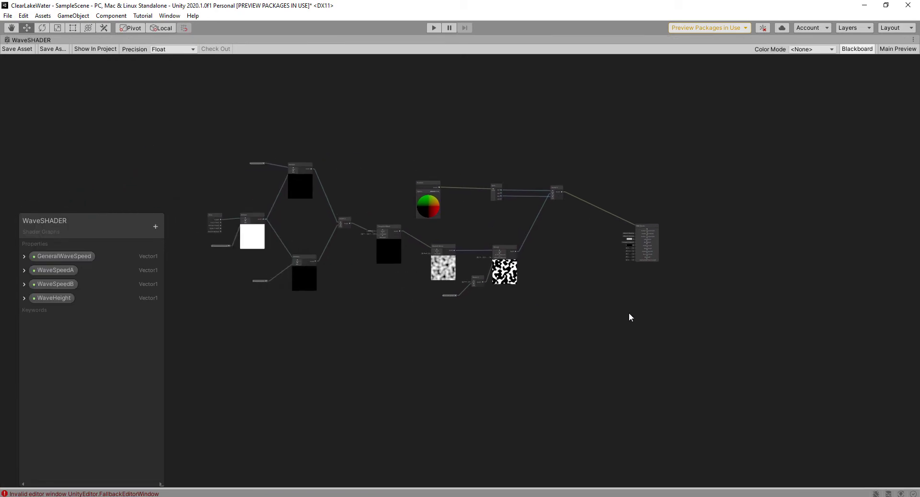
scroll(542, 267, "up", 2)
scroll(588, 281, "up", 2)
middle_click_drag(589, 281, 661, 271)
scroll(563, 268, "down", 2)
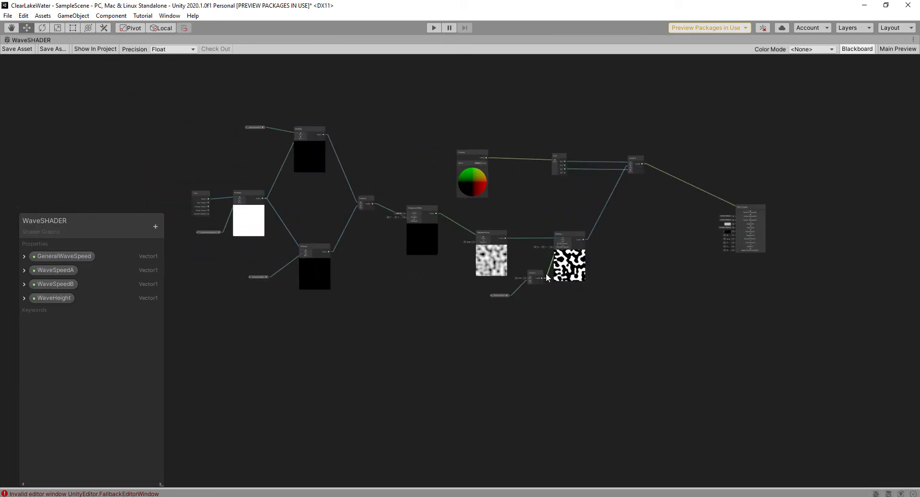
middle_click_drag(404, 290, 455, 289)
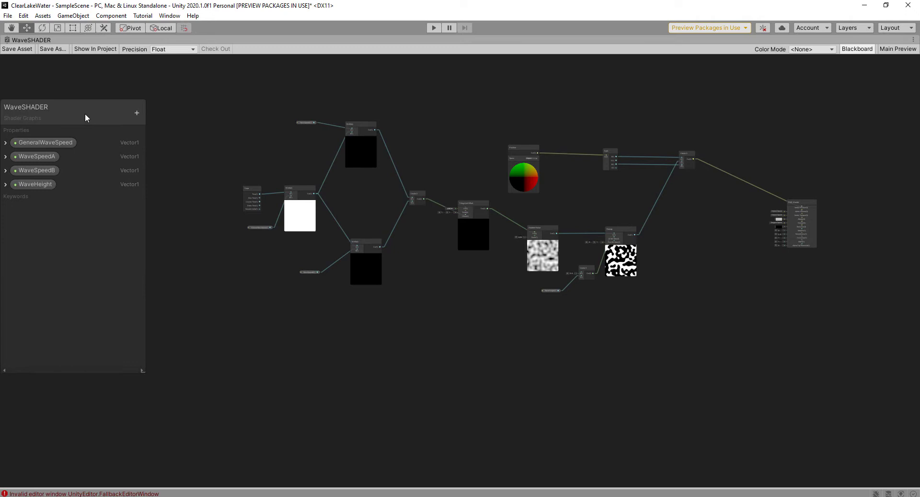
left_click_drag(122, 234, 100, 113)
middle_click_drag(571, 361, 535, 364)
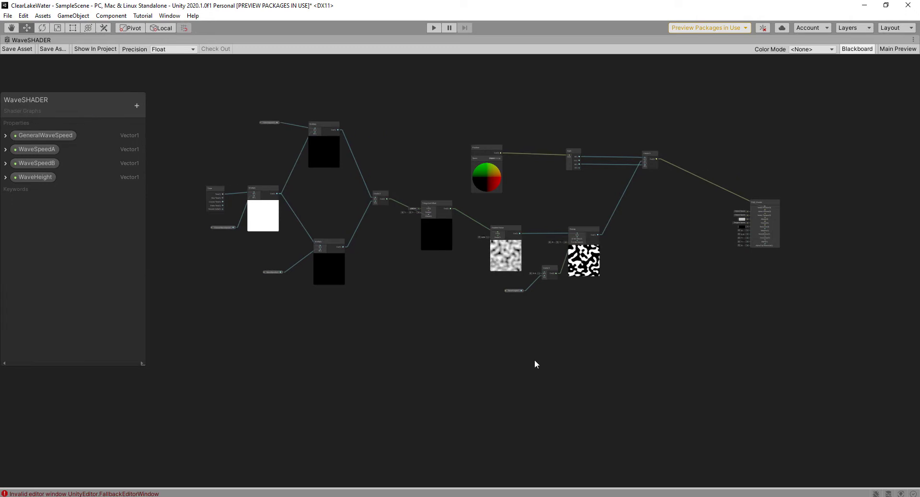
Toggle the Main Preview on and off, and set Color Mode to Category
left_click(899, 50)
left_click_drag(832, 451, 837, 419)
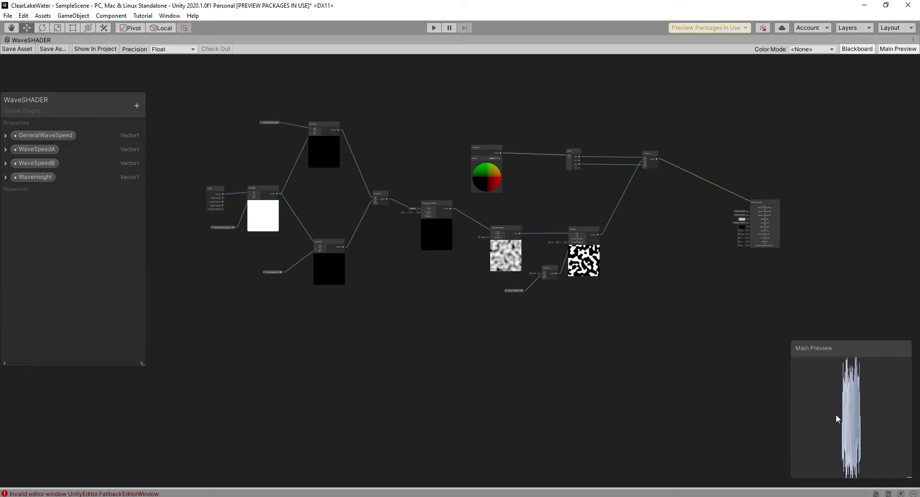
left_click(899, 49)
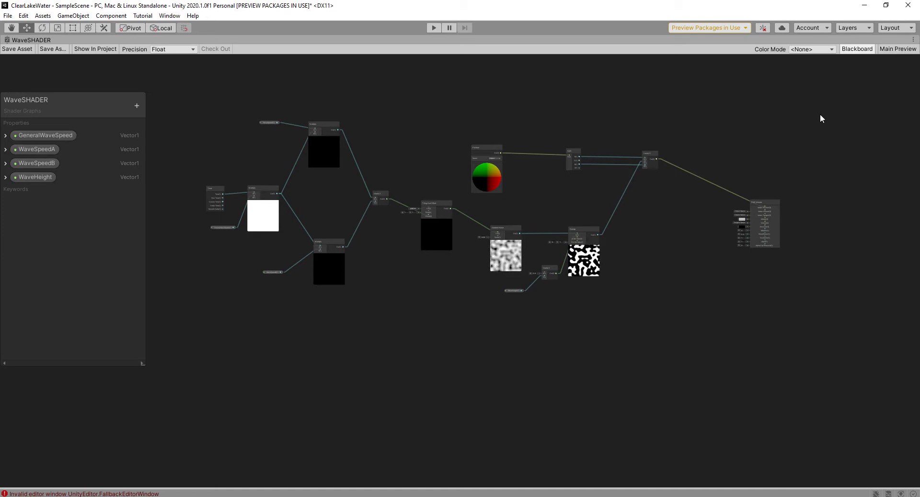
left_click(813, 50)
left_click(821, 72)
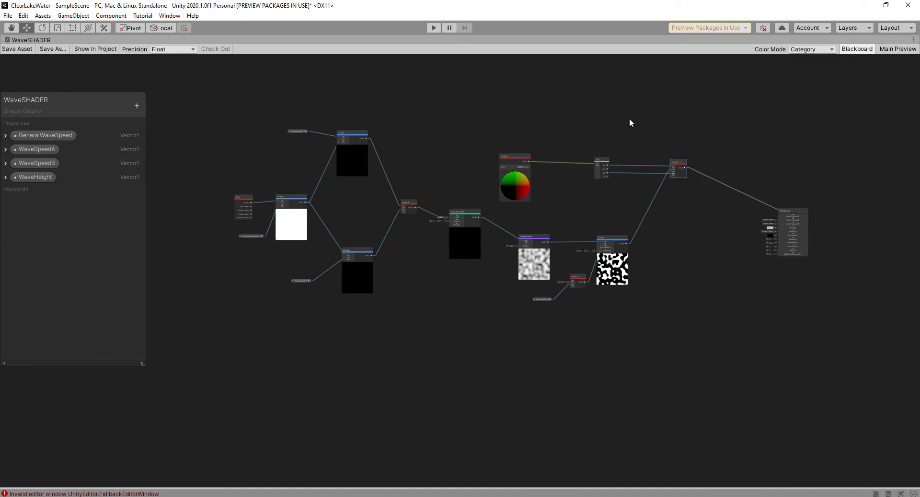
middle_click_drag(672, 268, 629, 263)
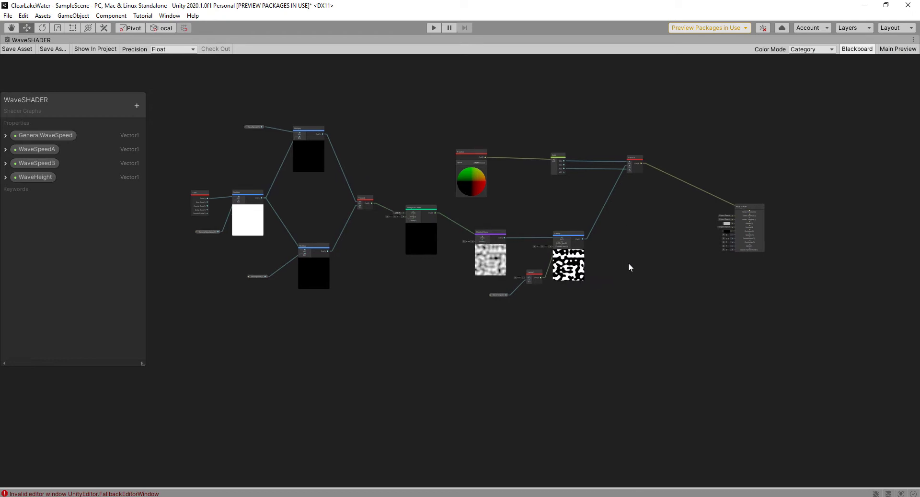
middle_click_drag(596, 236, 763, 222)
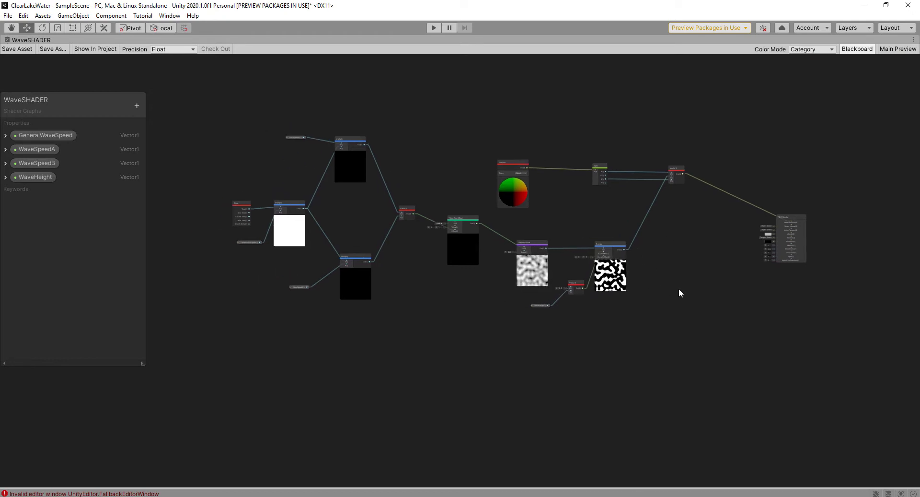
scroll(763, 223, "up", 5)
scroll(724, 257, "down", 4)
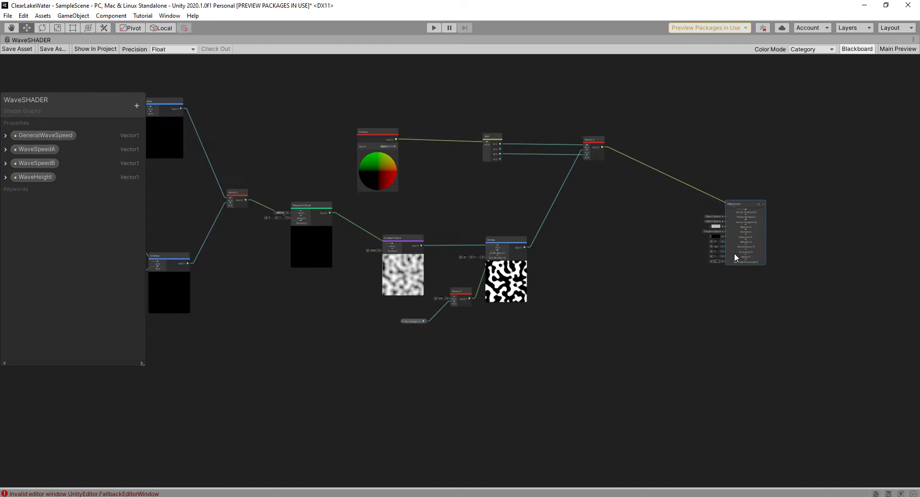
left_click_drag(739, 209, 739, 208)
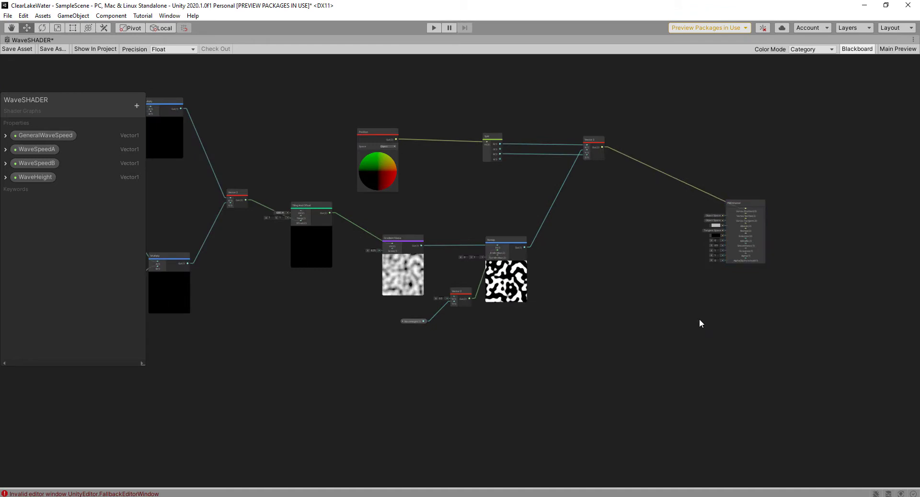
Add an Unlit Master node through the 'un' search and place it near the PBR Master
key("space")
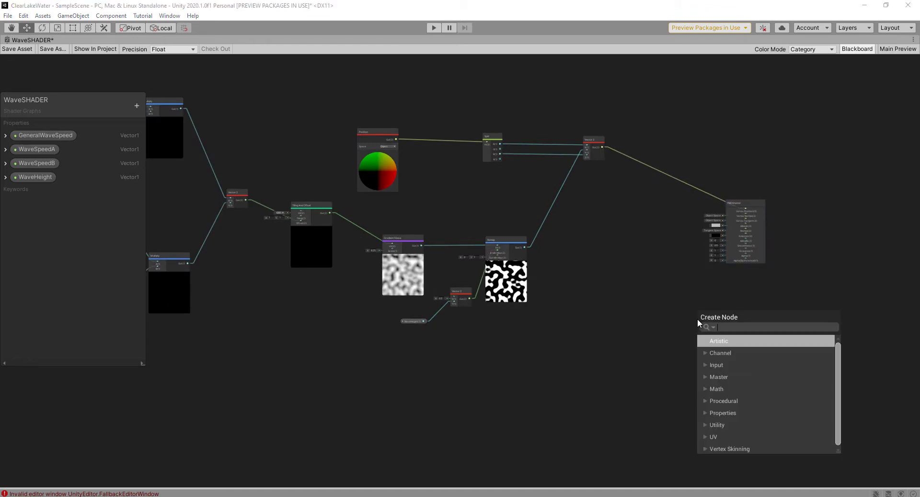
type("un")
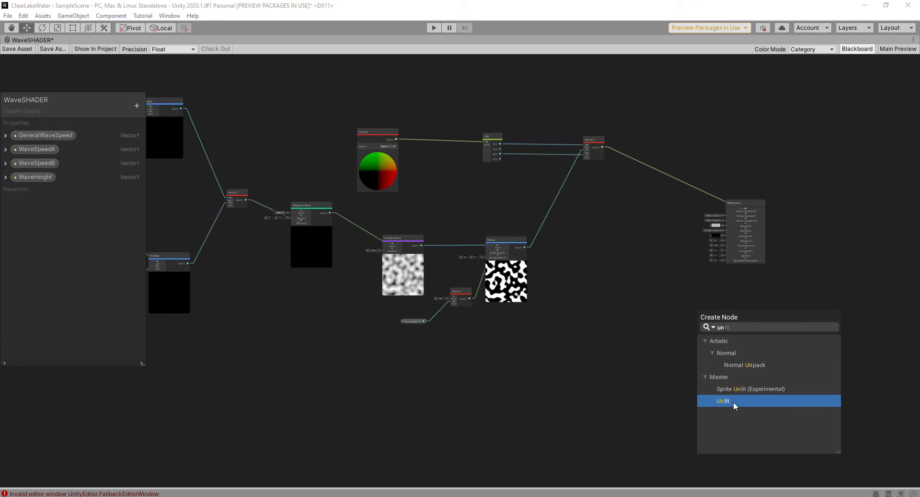
left_click(733, 401)
scroll(719, 339, "up", 5)
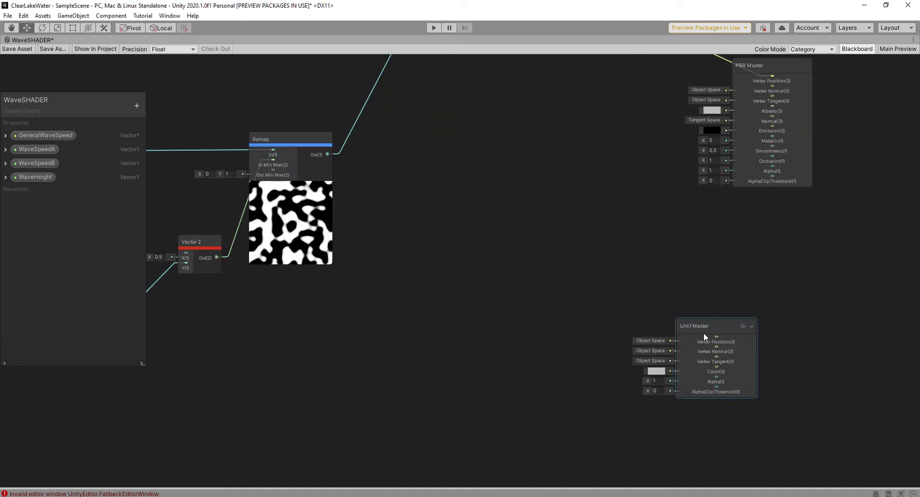
scroll(704, 333, "down", 4)
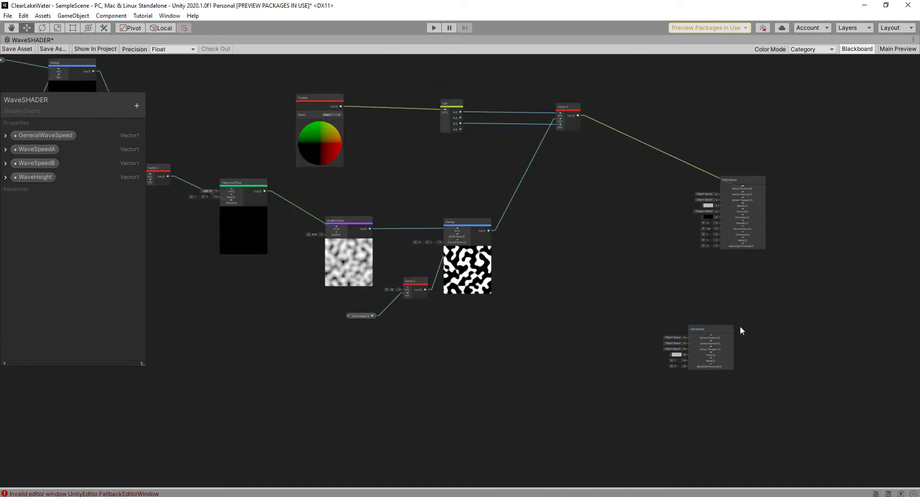
left_click_drag(709, 329, 663, 310)
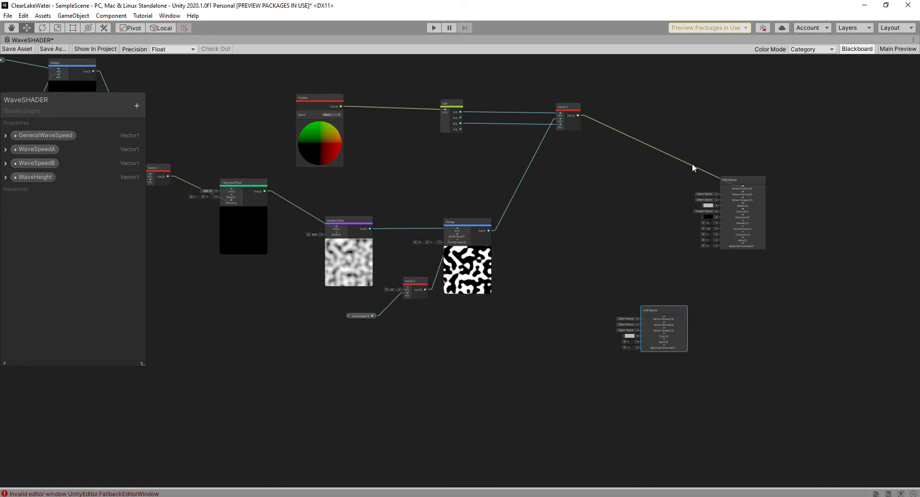
scroll(683, 321, "up", 2)
scroll(683, 321, "up", 1)
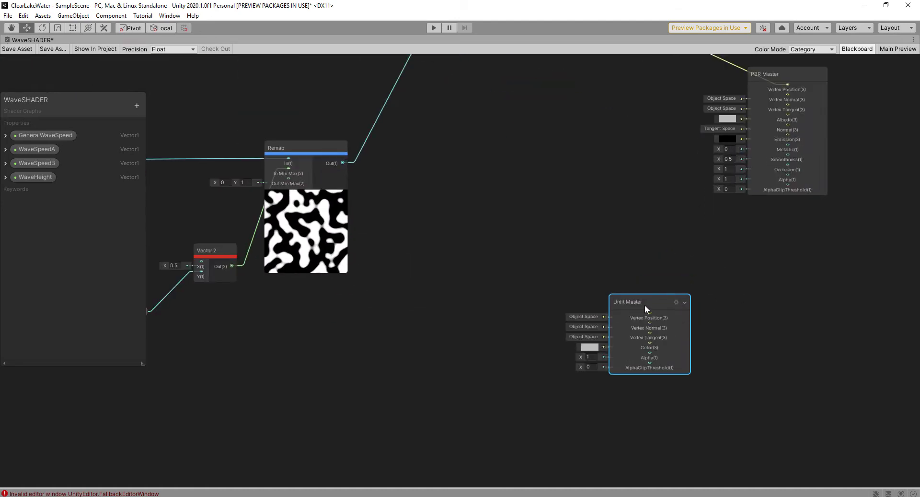
scroll(734, 281, "down", 3)
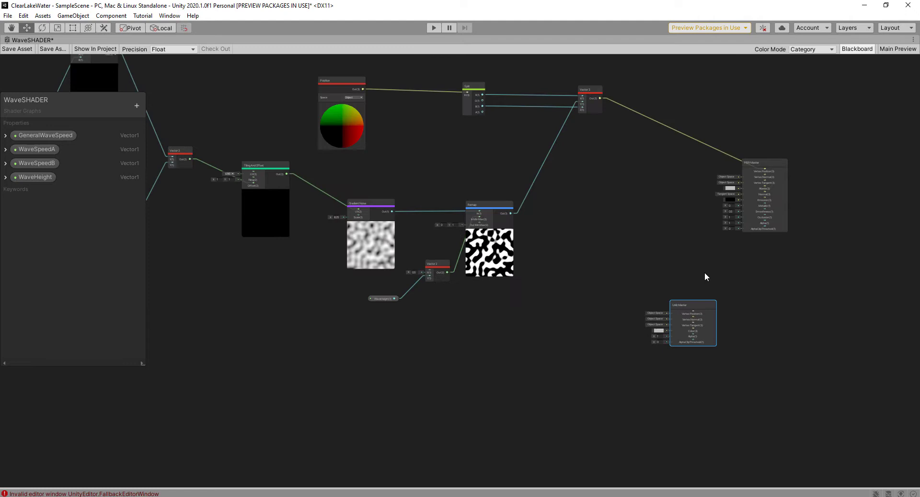
middle_click_drag(550, 338, 602, 356)
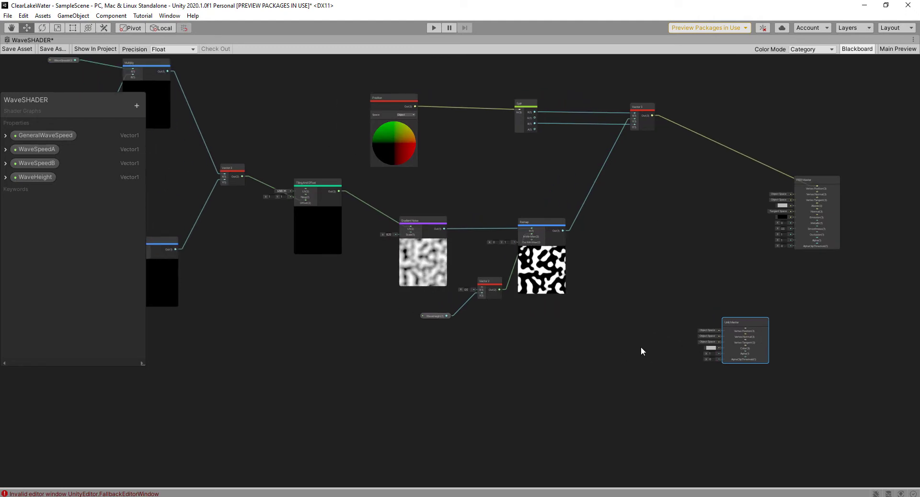
Drag the Unlit Master node lower beneath the PBR Master, panning and zooming around it
middle_click_drag(641, 346, 614, 353)
scroll(618, 354, "down", 1)
scroll(721, 316, "down", 2)
scroll(743, 302, "up", 2)
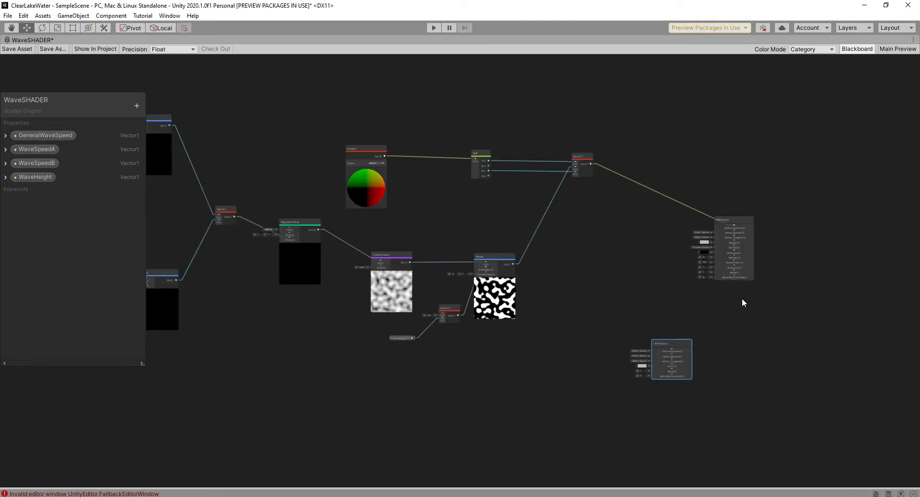
middle_click_drag(583, 377, 712, 343)
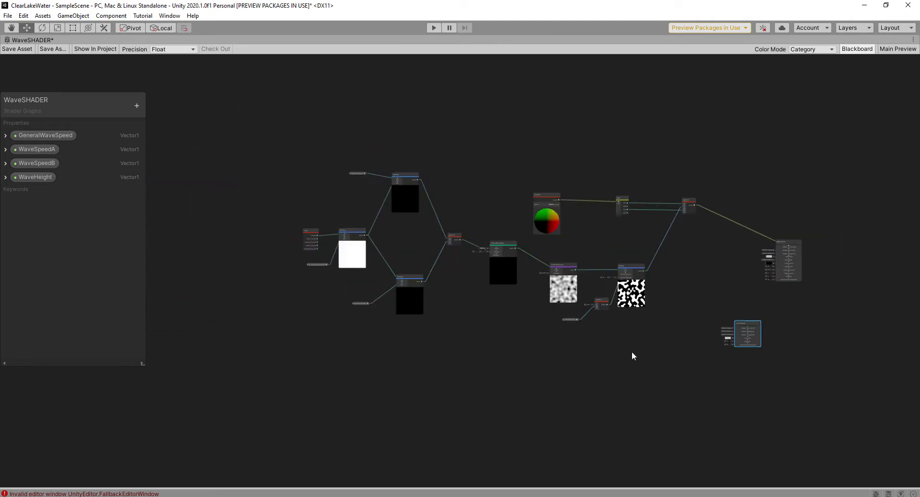
middle_click_drag(632, 353, 639, 343)
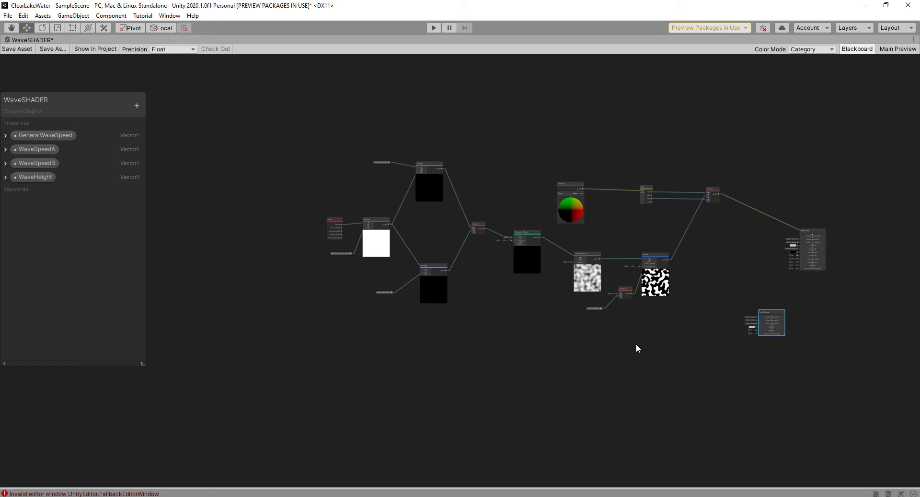
middle_click_drag(620, 352, 644, 284)
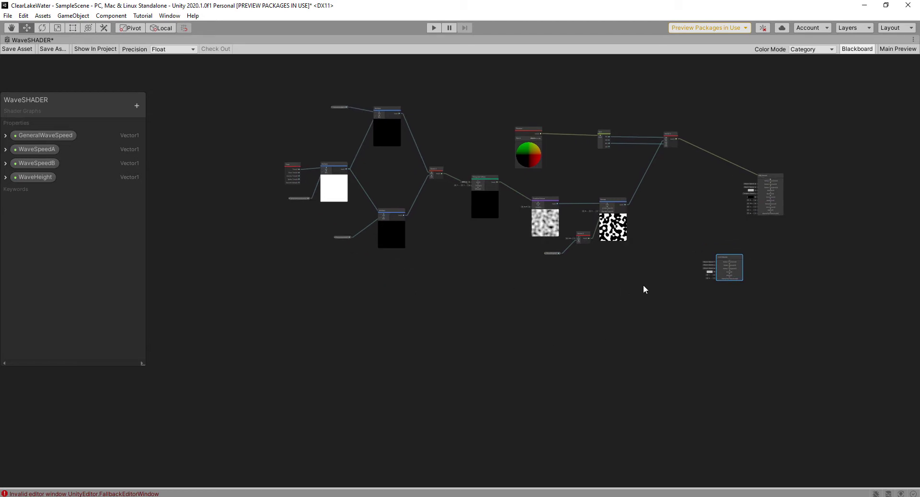
left_click_drag(723, 257, 746, 288)
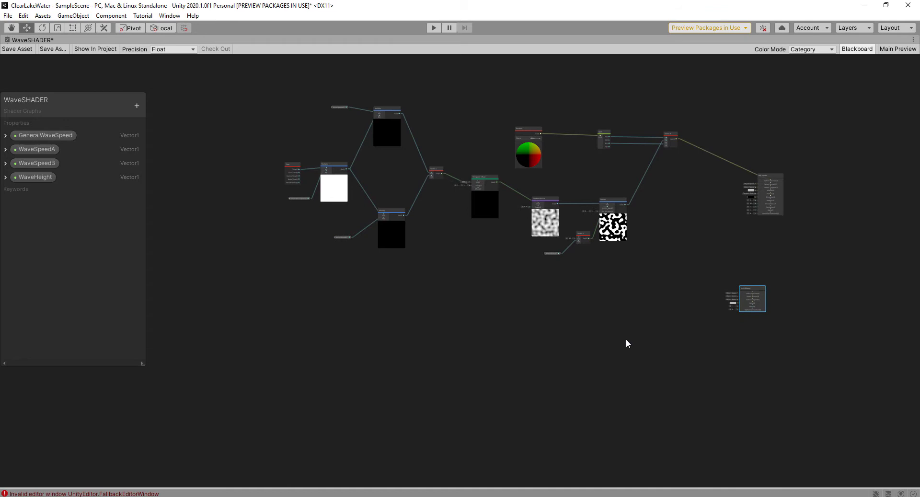
key("a")
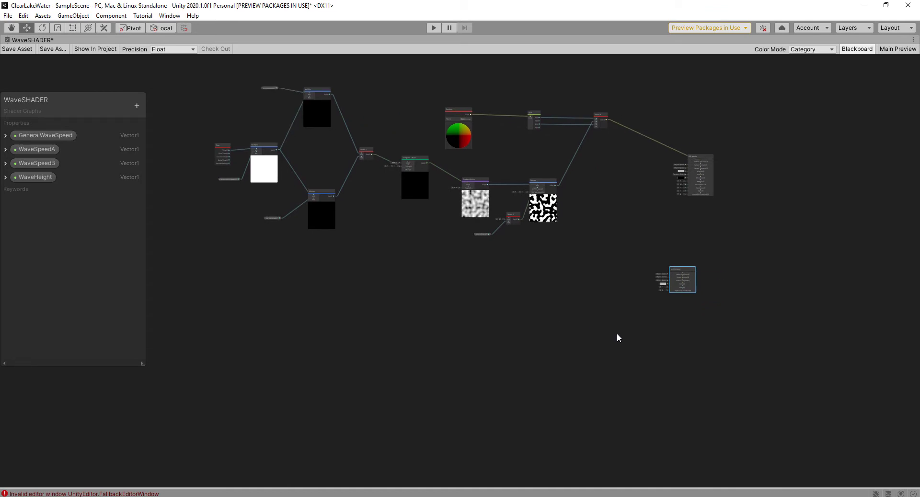
scroll(582, 320, "up", 2)
mouse_move(582, 320)
middle_mouse_down()
mouse_move(540, 302)
mouse_move(655, 338)
middle_mouse_up()
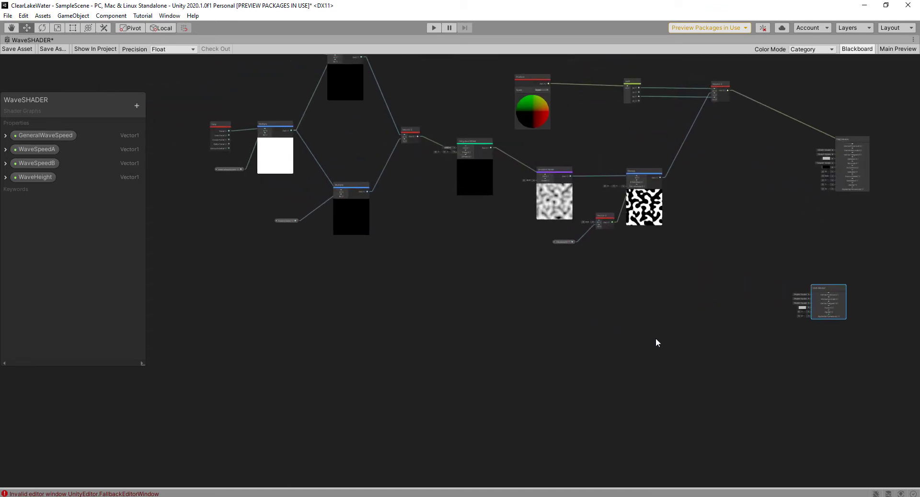
middle_click_drag(583, 339, 609, 334)
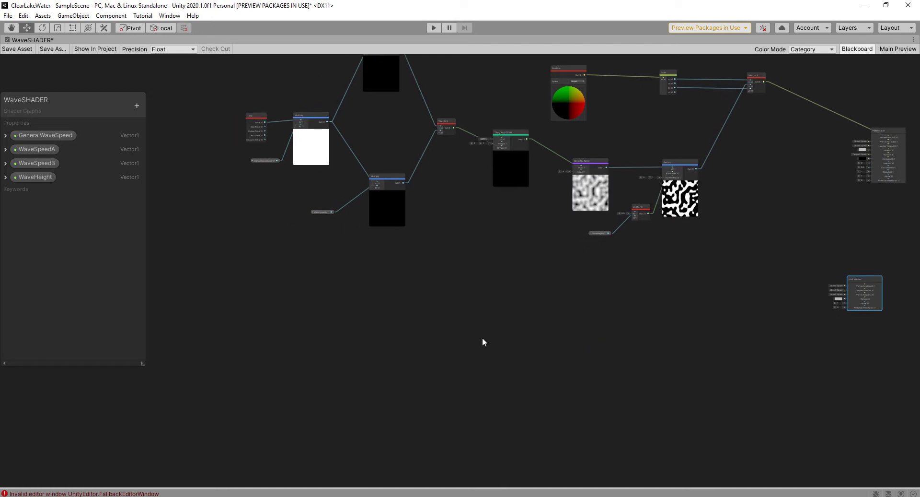
Add a Screen Position node through the Create Node search
middle_click_drag(447, 327, 459, 328)
right_click(459, 328)
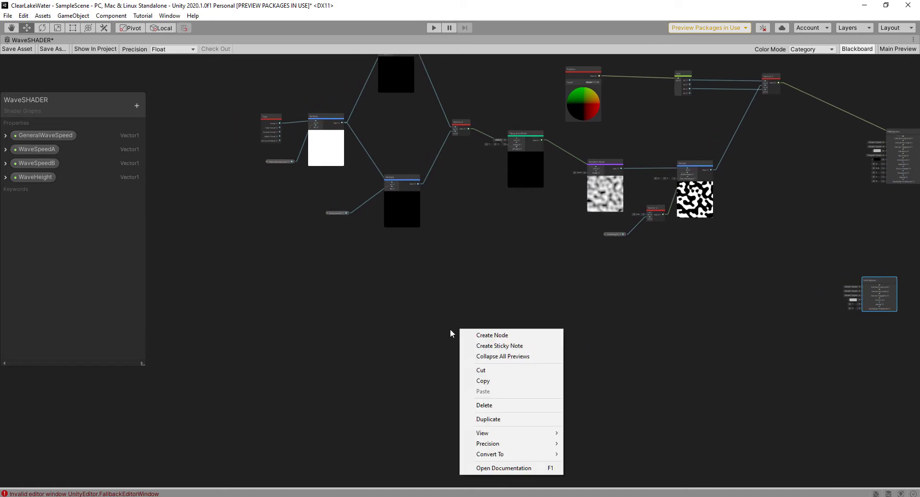
left_click(372, 328)
key("space")
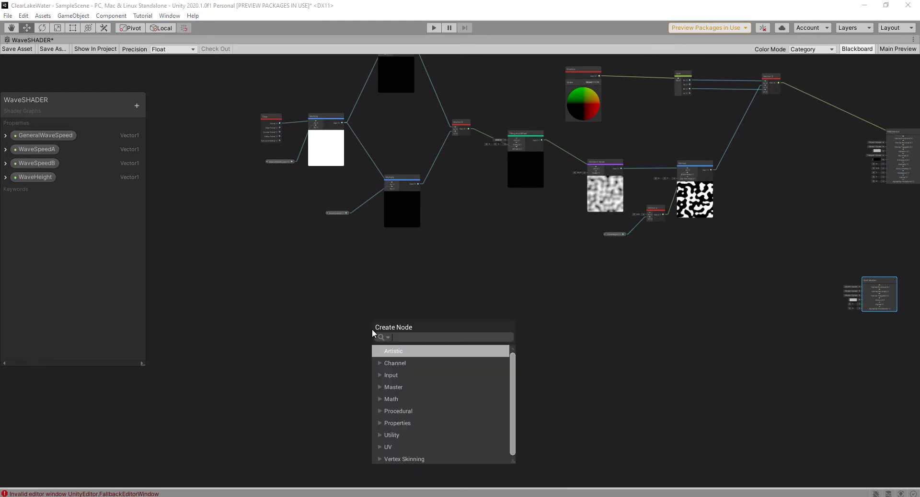
type("sp")
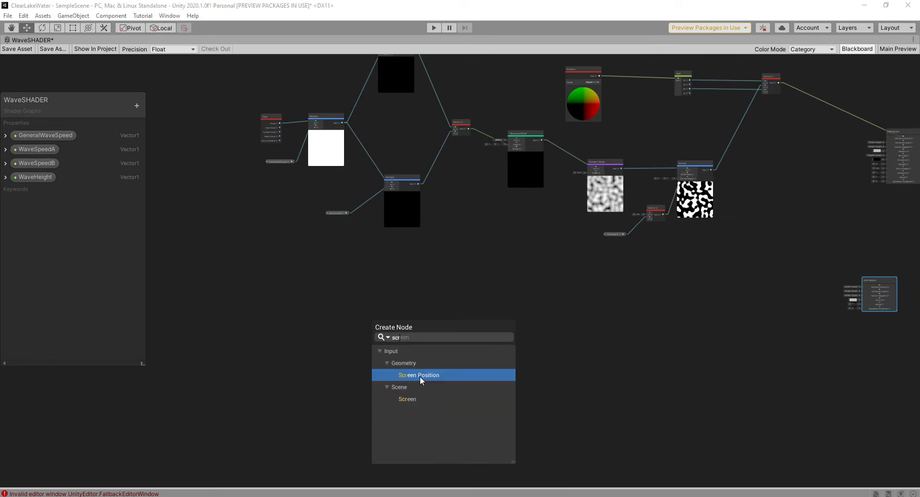
left_click(420, 376)
left_click_drag(379, 345, 353, 336)
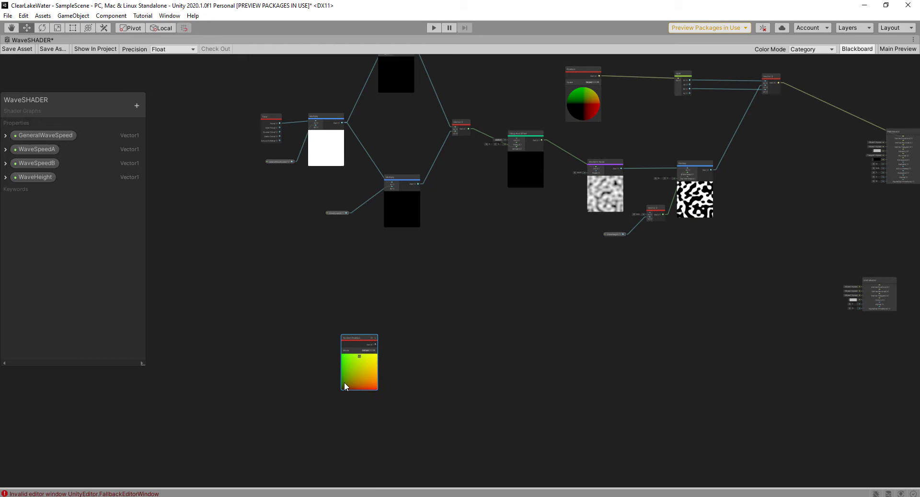
scroll(345, 382, "up", 3)
Set the Screen Position node's Mode to Raw and move it further left
left_click(386, 326)
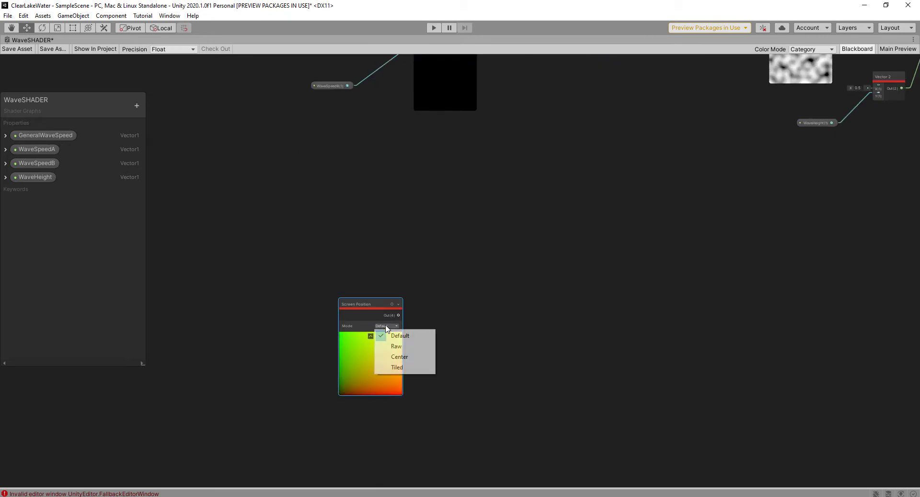
left_click(401, 346)
left_click_drag(373, 304, 309, 284)
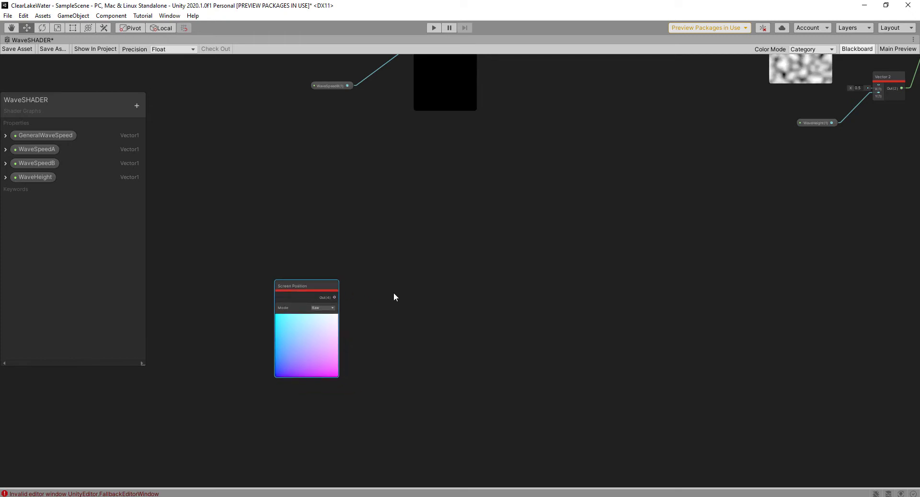
left_click_drag(310, 283, 276, 277)
Add a Split node and wire Screen Position's Out(4) into its In port
left_click(419, 321)
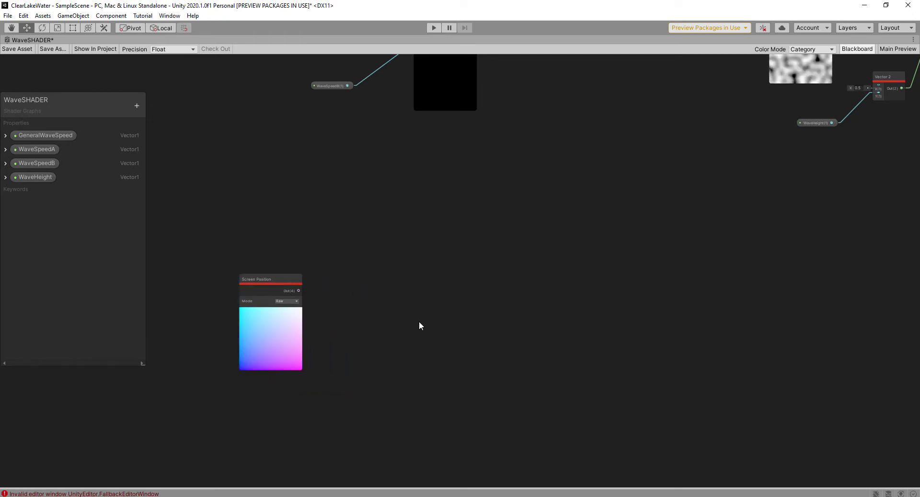
key("space")
type("spl")
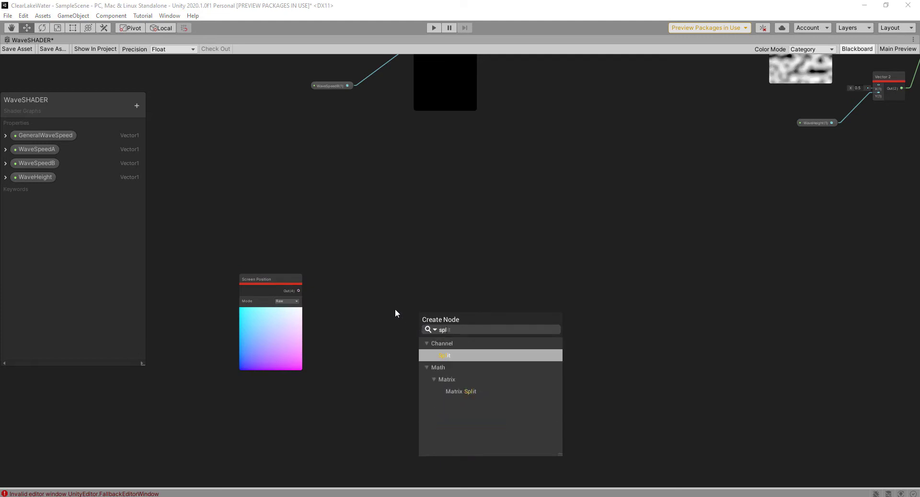
double_click(441, 353)
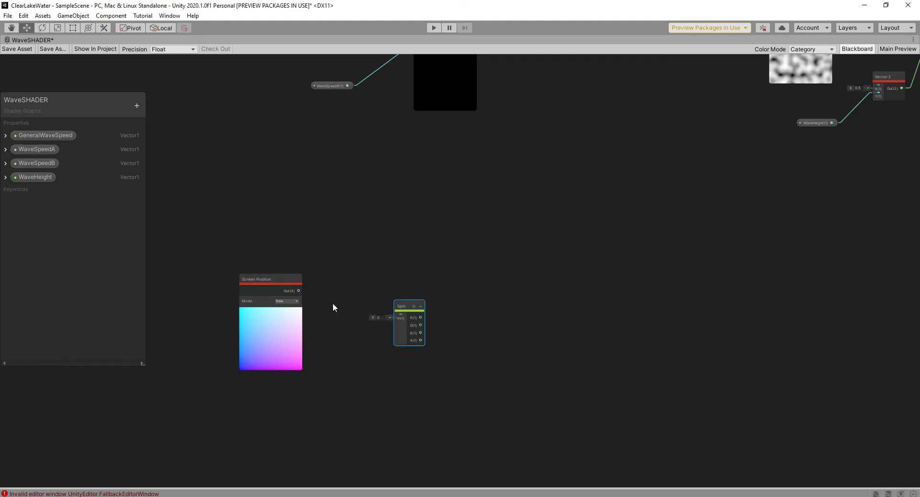
left_click_drag(299, 291, 399, 318)
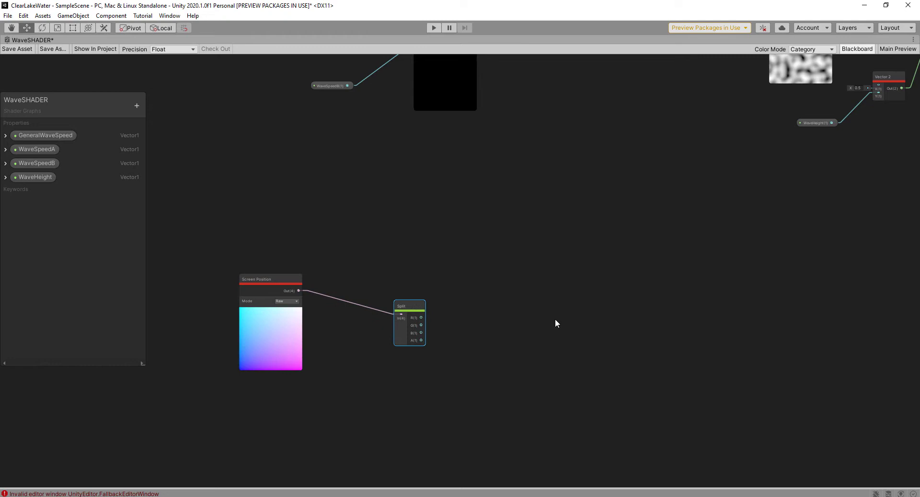
middle_click_drag(555, 319, 482, 316)
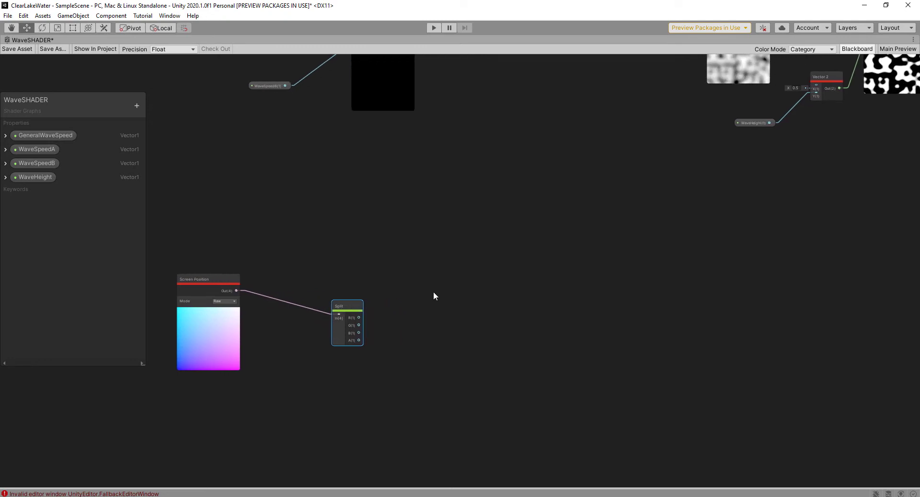
Add a Subtract node through the 'subs' search and place it beside Split
key("space")
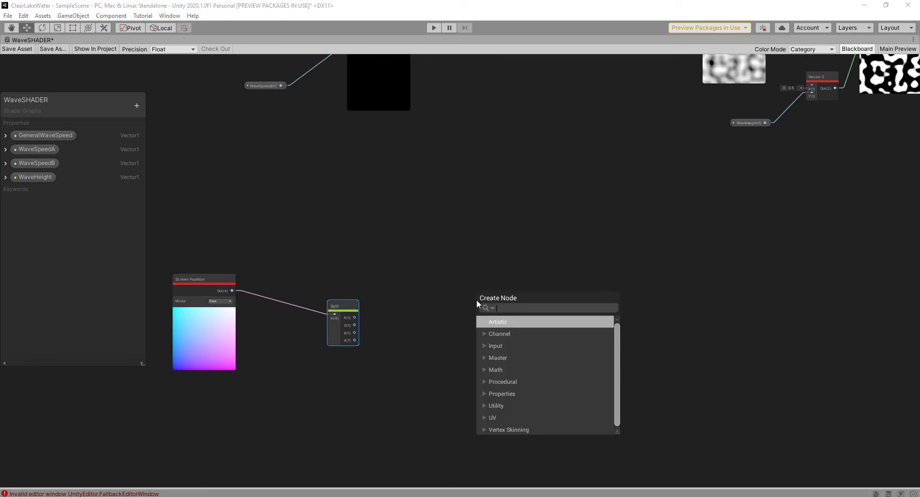
type("subs")
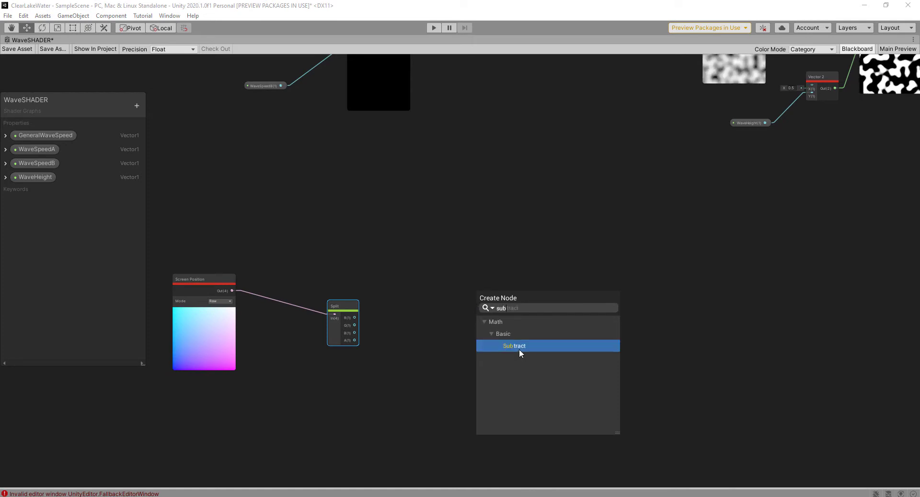
left_click(519, 349)
left_click_drag(503, 314, 467, 264)
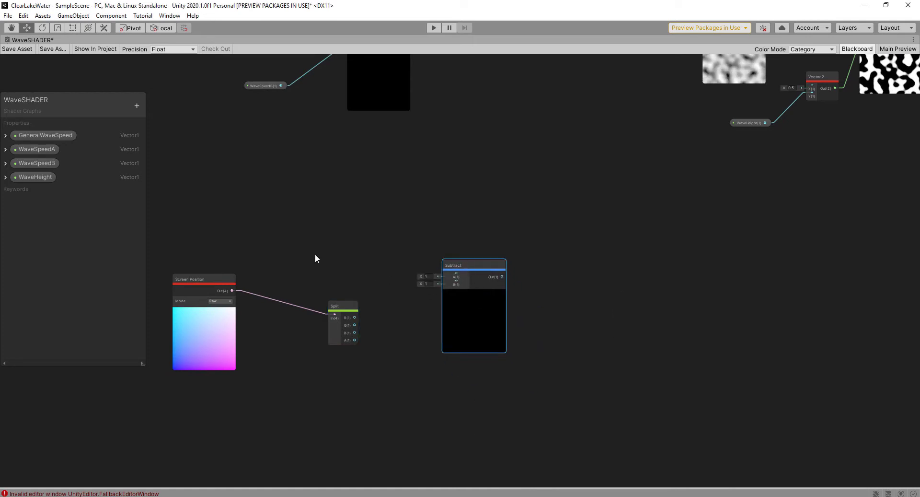
mouse_move(334, 259)
middle_mouse_down()
mouse_move(387, 267)
mouse_move(358, 266)
middle_mouse_up()
Add a Scene Depth node with Sampling set to Eye
left_click(315, 231)
key("space")
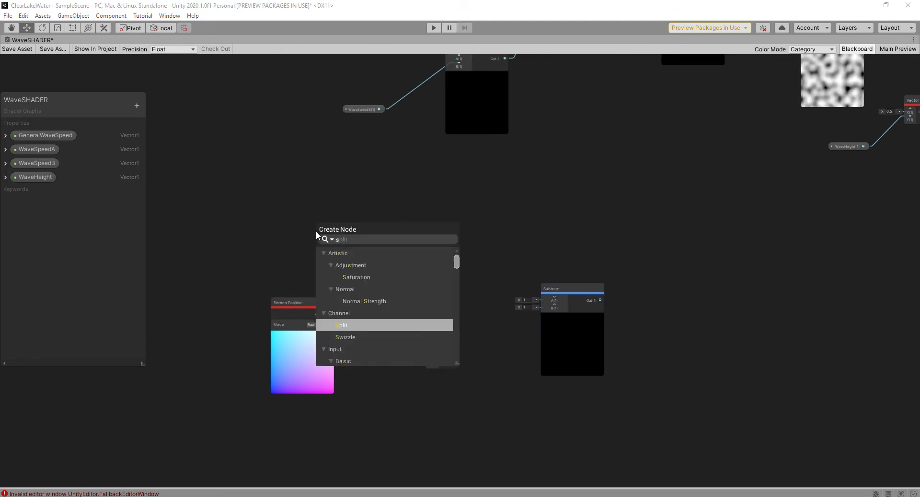
type("sce")
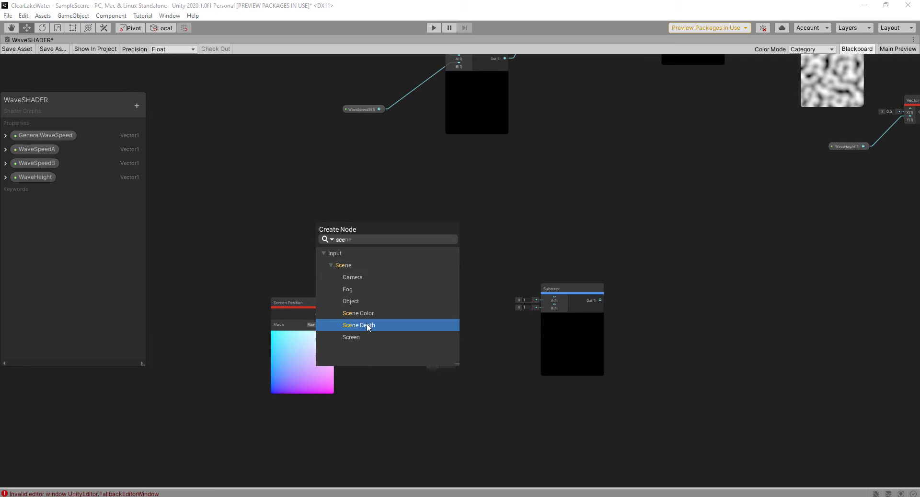
left_click(367, 324)
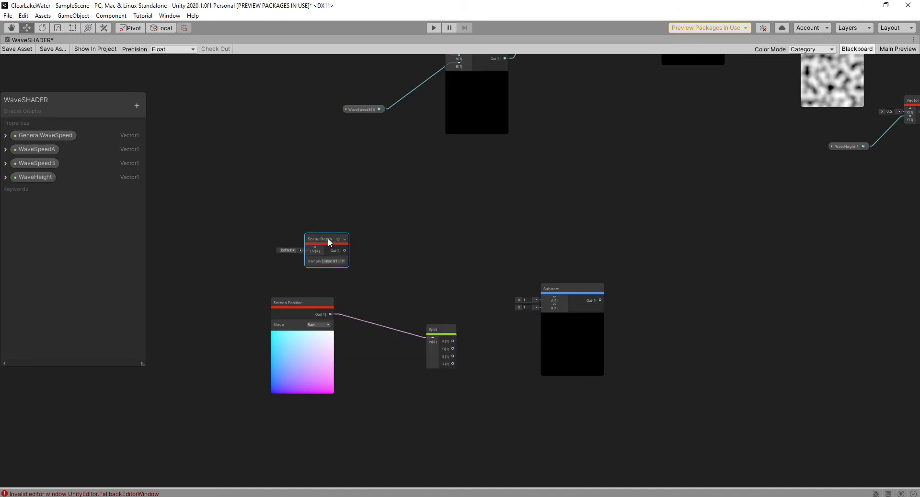
left_click(338, 263)
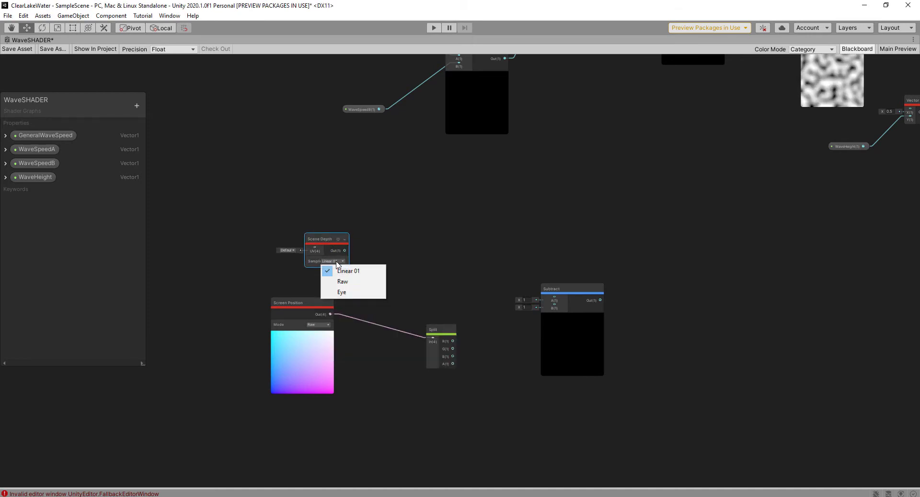
left_click(341, 292)
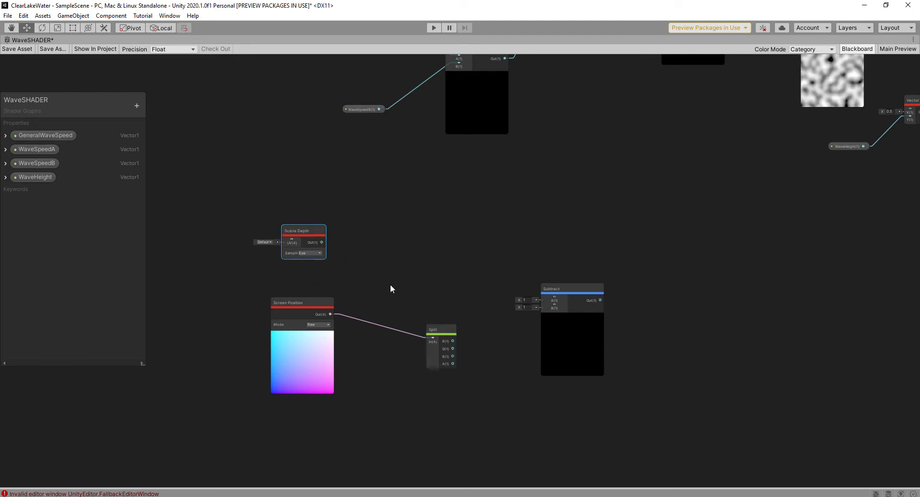
Wire Scene Depth Out to Subtract A and Split's A(1) channel to Subtract B
left_click_drag(322, 242, 554, 299)
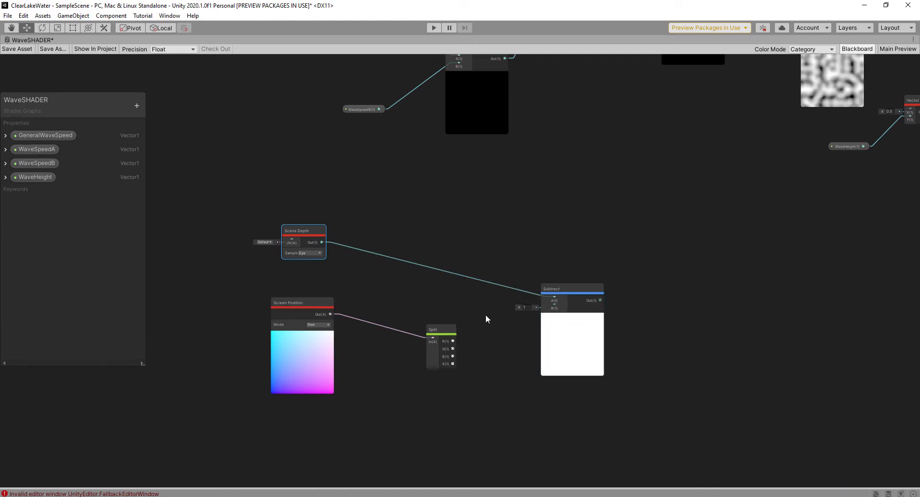
left_click_drag(452, 363, 555, 307)
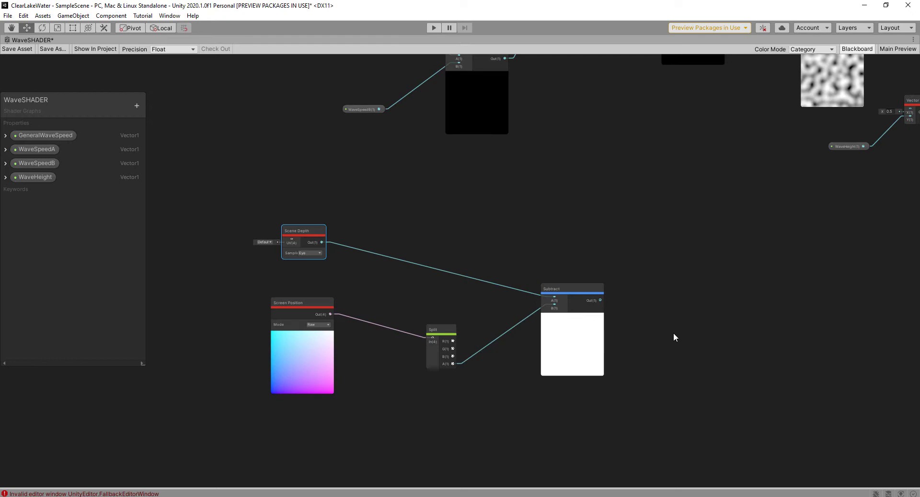
middle_click_drag(674, 337, 499, 309)
middle_click_drag(569, 312, 545, 308)
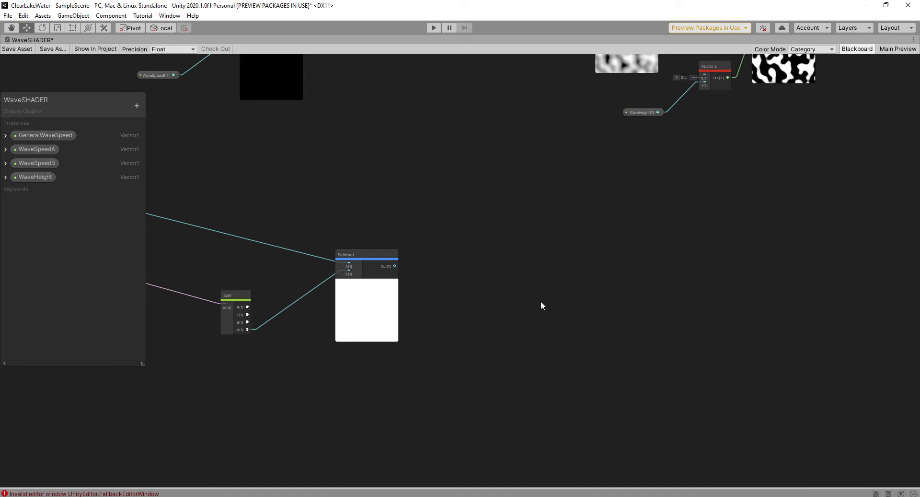
Add a Divide node beside Subtract and feed Subtract's output into its A input
key("space")
type("di")
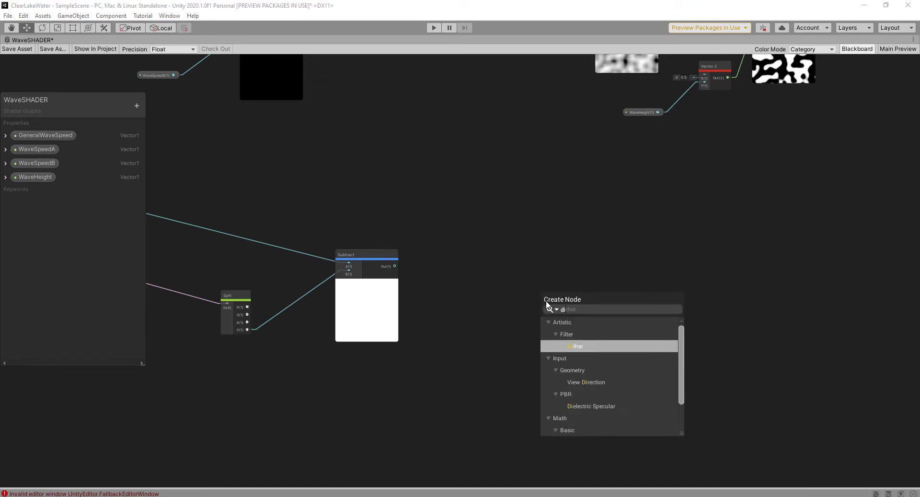
type("v")
left_click(580, 345)
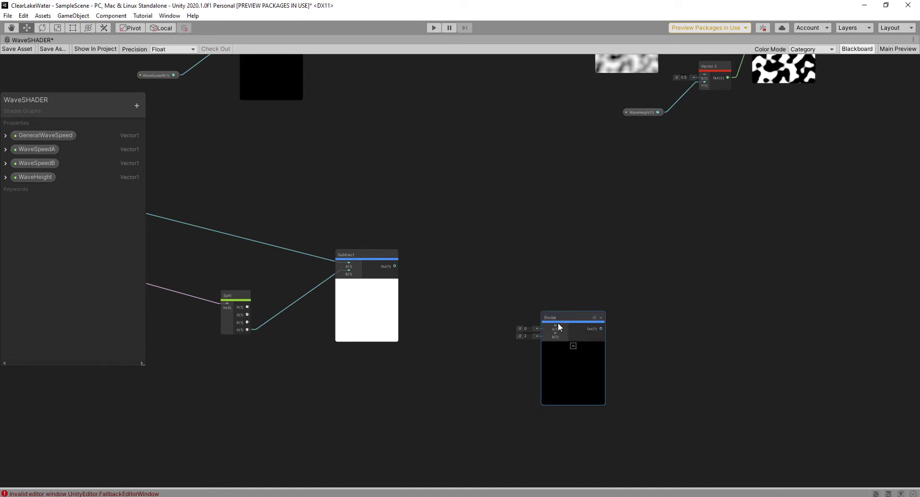
left_click_drag(558, 317, 507, 258)
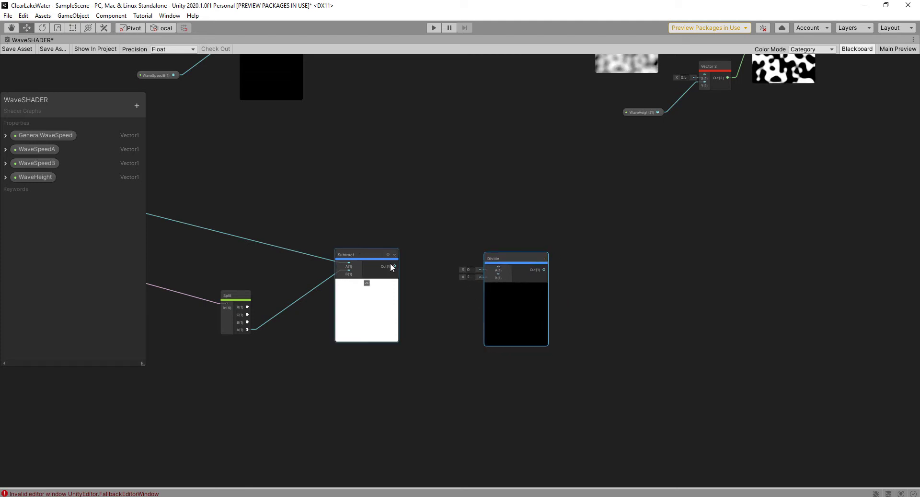
left_click_drag(491, 262, 500, 267)
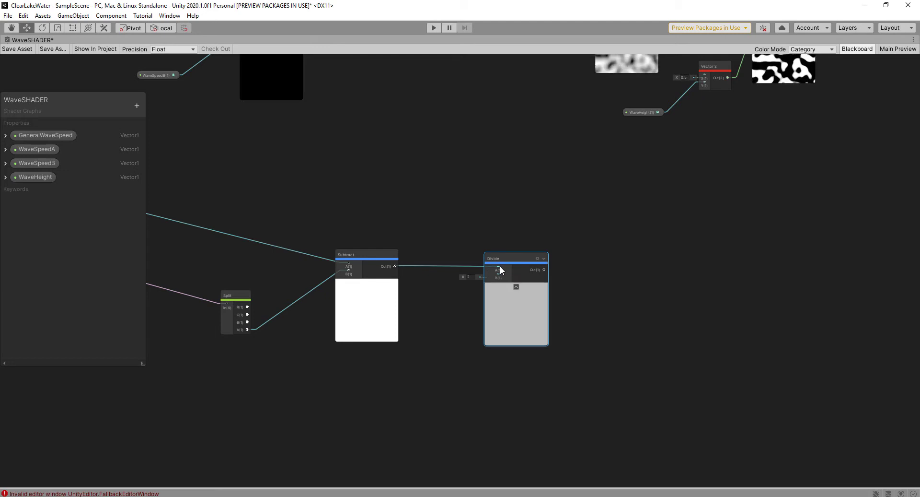
Create a float property DeepValuye with default 1 and drop it into the graph
left_click_drag(68, 103, 89, 110)
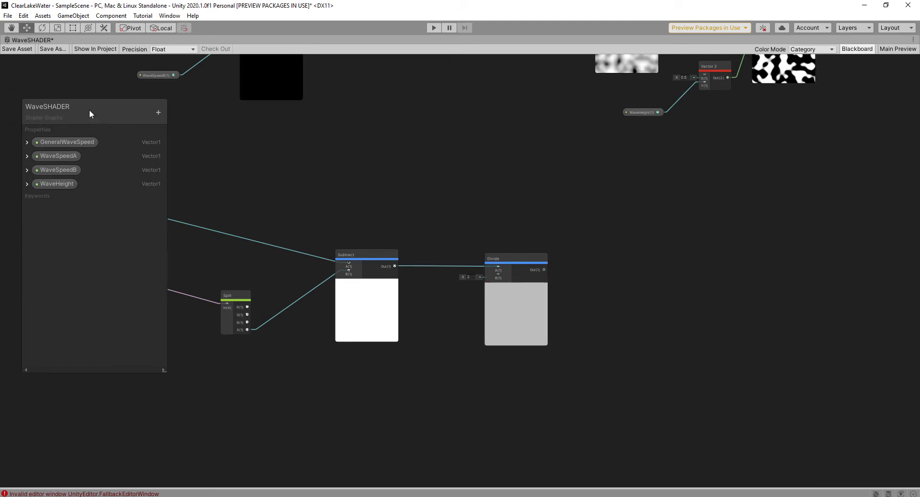
left_click(156, 113)
left_click(175, 118)
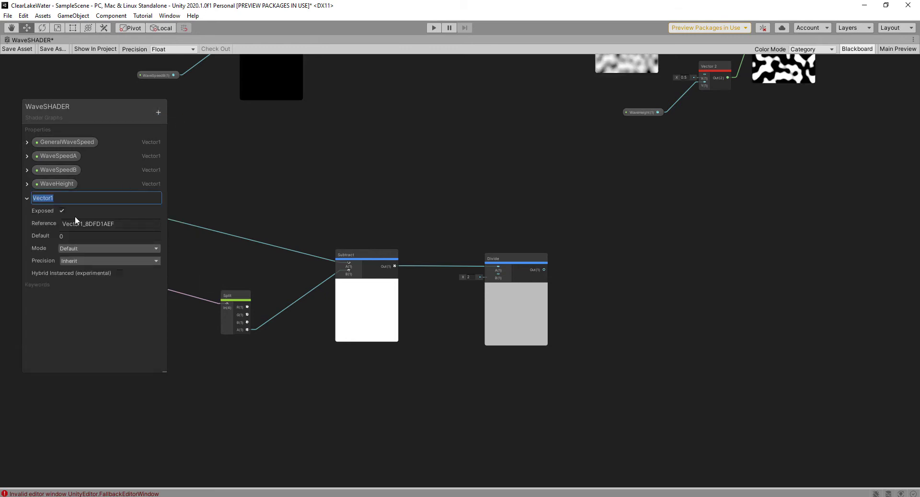
type("DeepV")
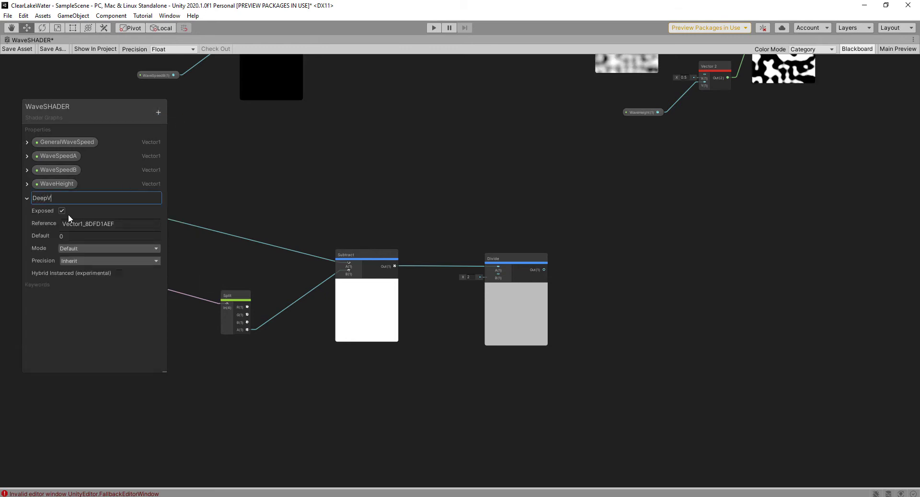
type("aluye")
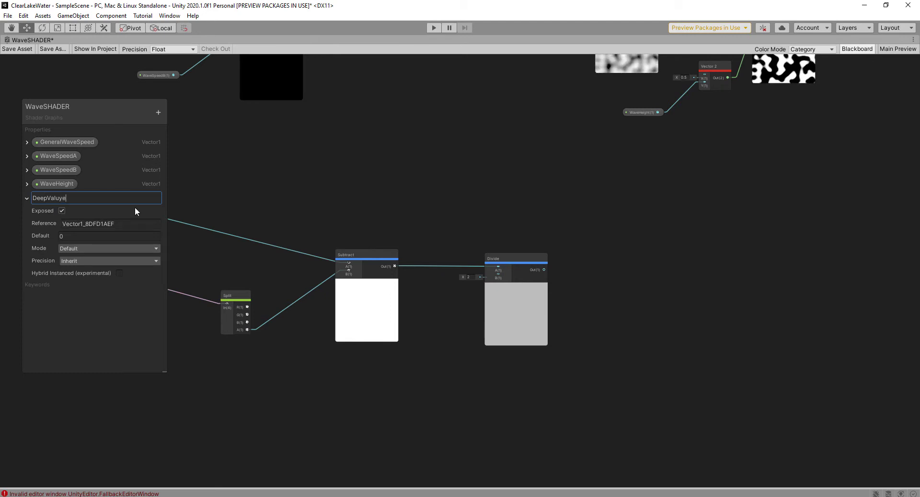
left_click(79, 238)
type("1")
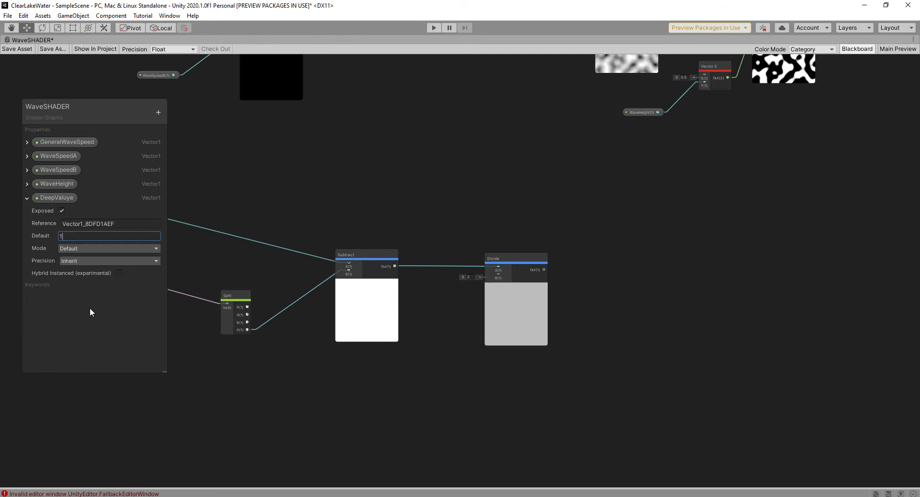
mouse_move(56, 198)
left_mouse_down()
mouse_move(413, 370)
mouse_move(498, 278)
left_mouse_up()
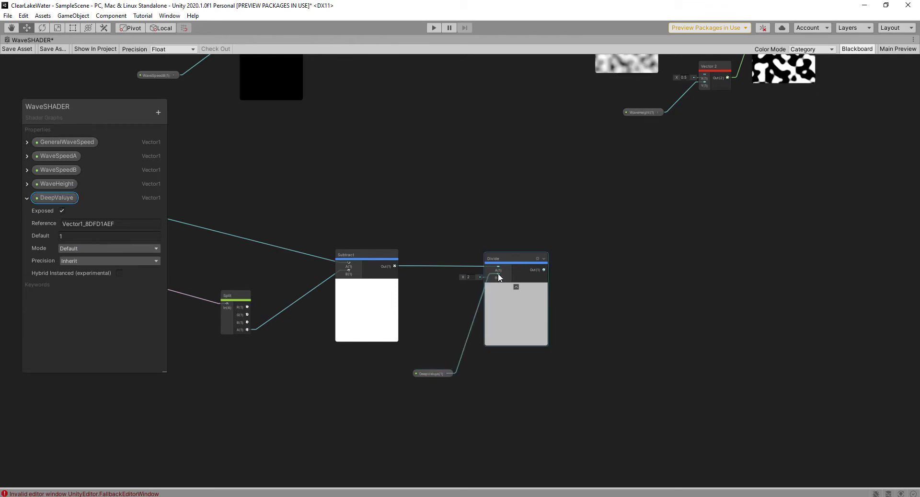
middle_click_drag(674, 355, 502, 376)
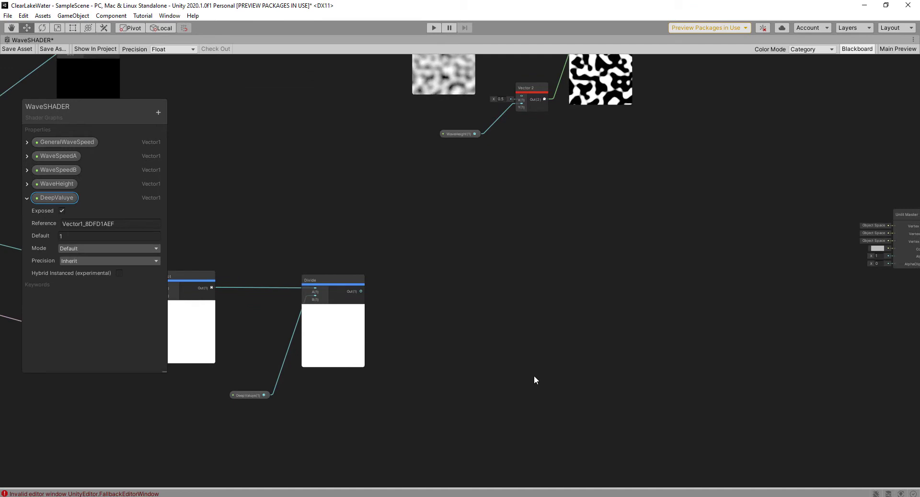
Add a Saturate node next to Divide and feed the Divide output into it
key("space")
type("s")
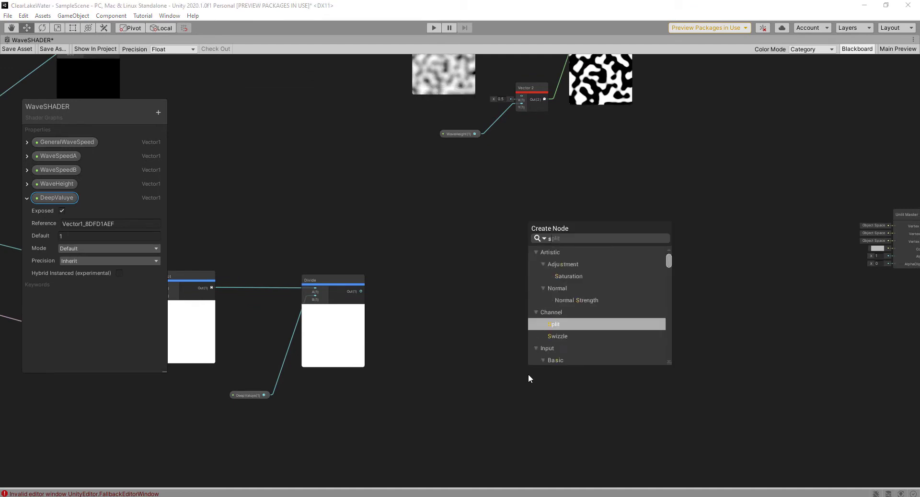
type("atu")
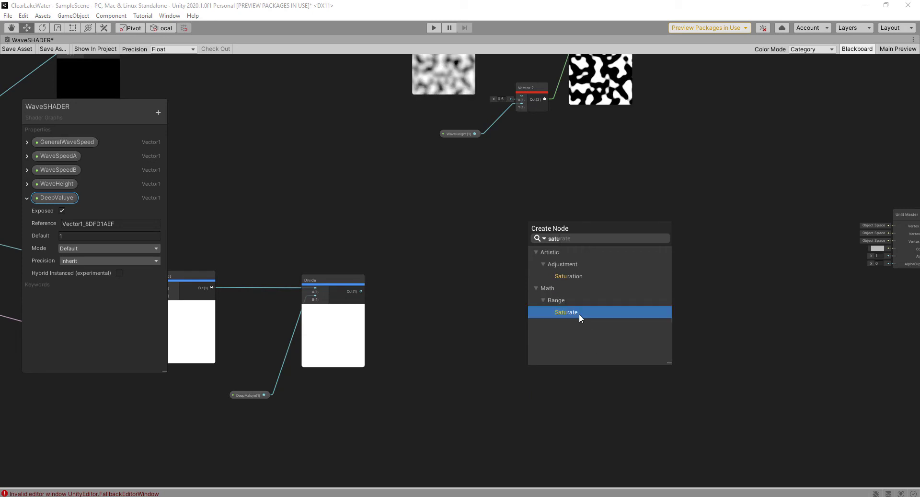
left_click(579, 312)
left_click_drag(562, 383, 505, 276)
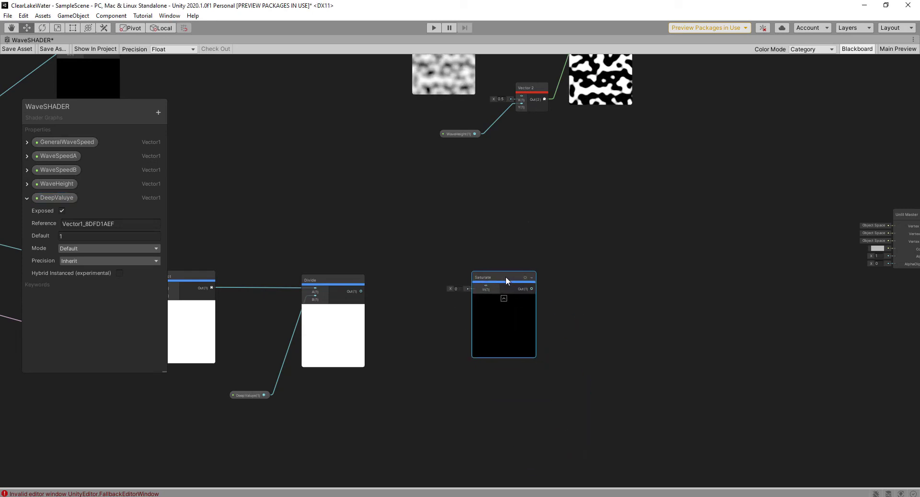
left_click_drag(361, 291, 474, 283)
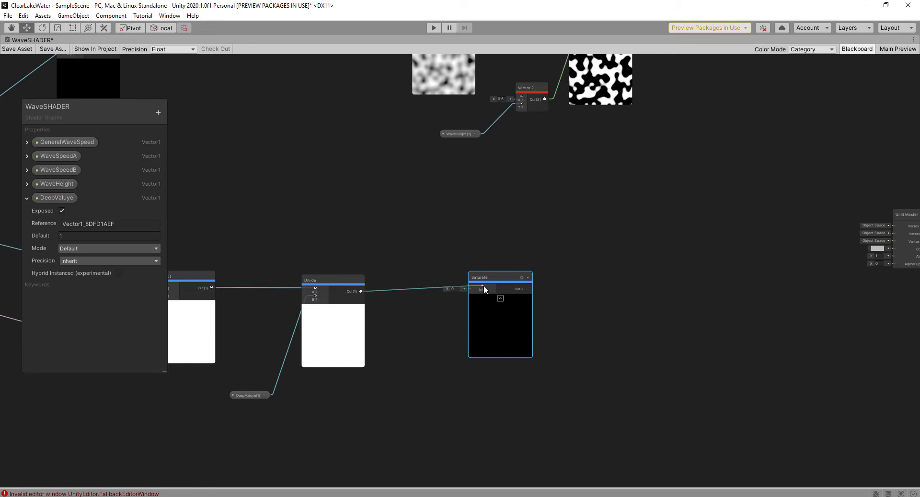
mouse_move(712, 326)
middle_mouse_down()
mouse_move(609, 305)
mouse_move(550, 307)
middle_mouse_up()
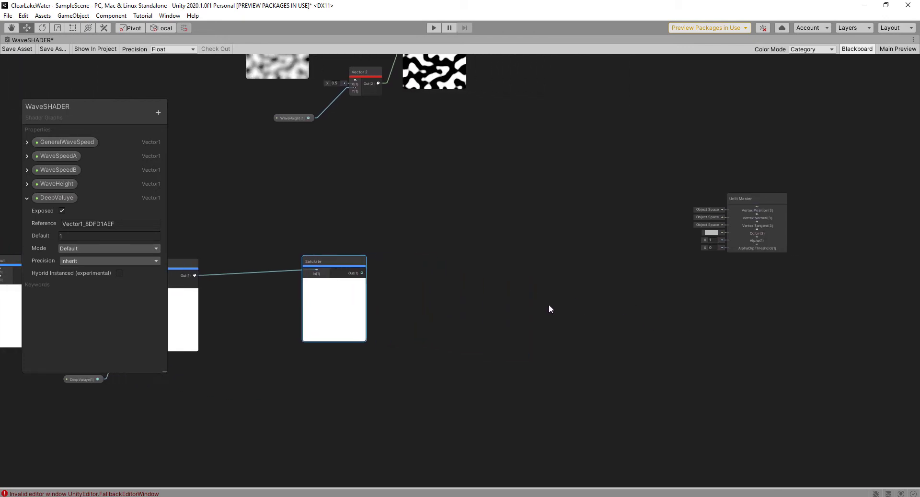
Add a Vector 1 node near Saturate and wire the Saturate output into it
key("space")
type("vec")
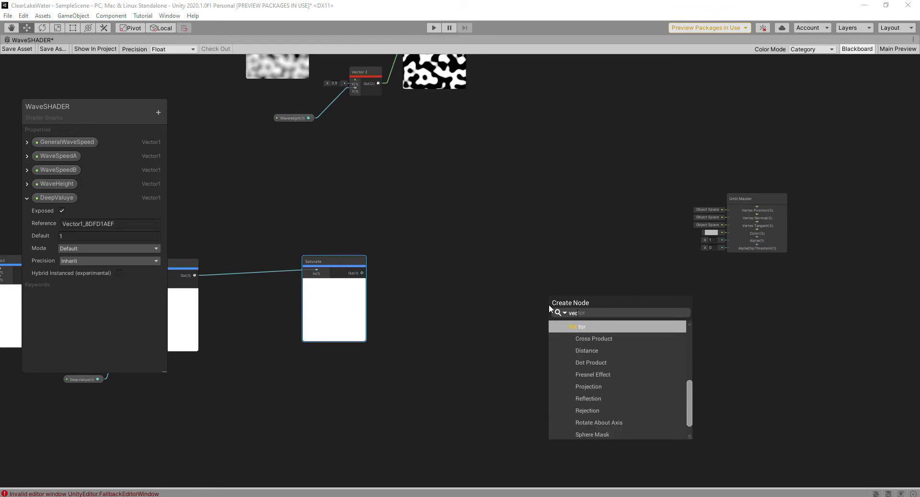
scroll(609, 343, "up", 3)
scroll(612, 348, "up", 2)
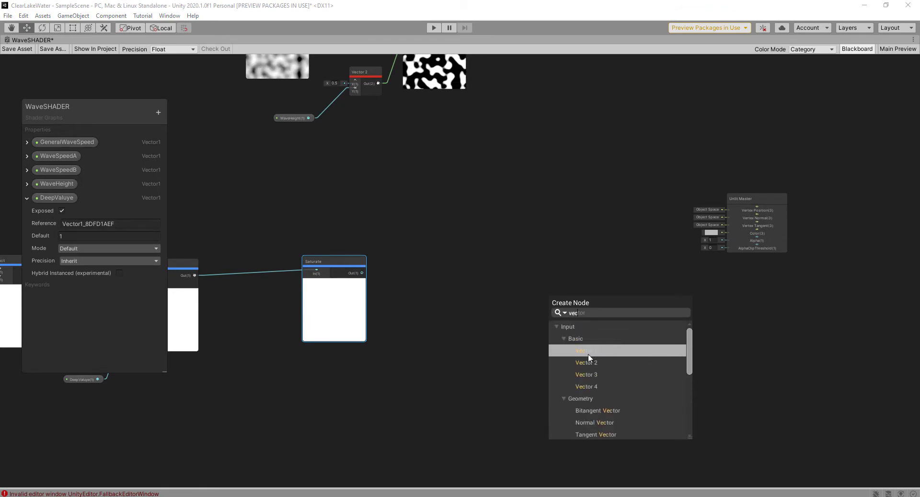
left_click(591, 352)
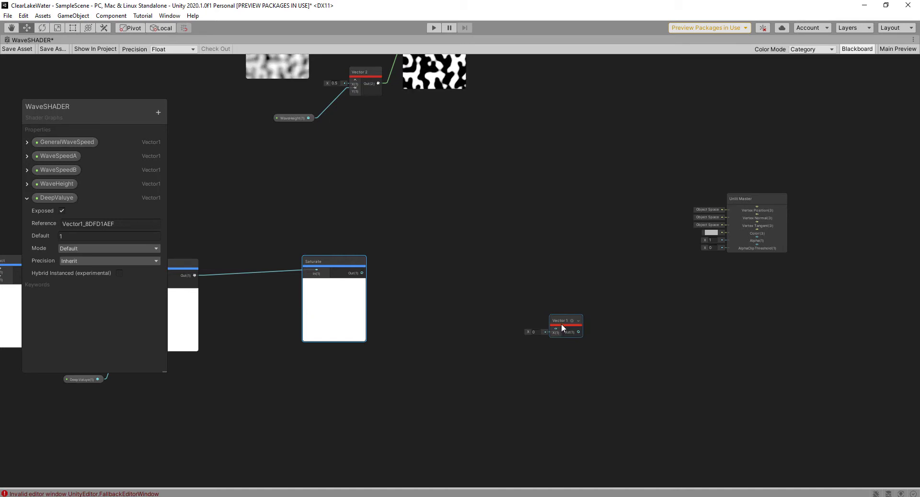
left_click_drag(561, 324, 458, 287)
left_click_drag(360, 277, 453, 293)
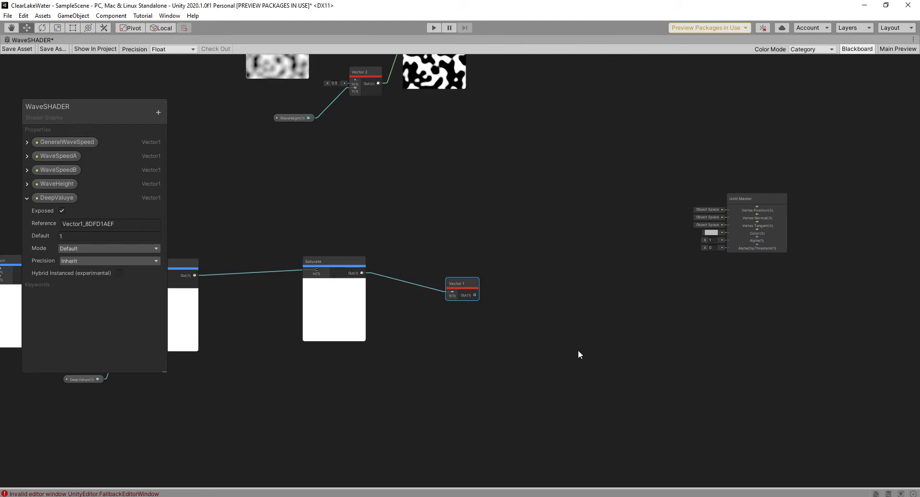
middle_click_drag(578, 349, 491, 349)
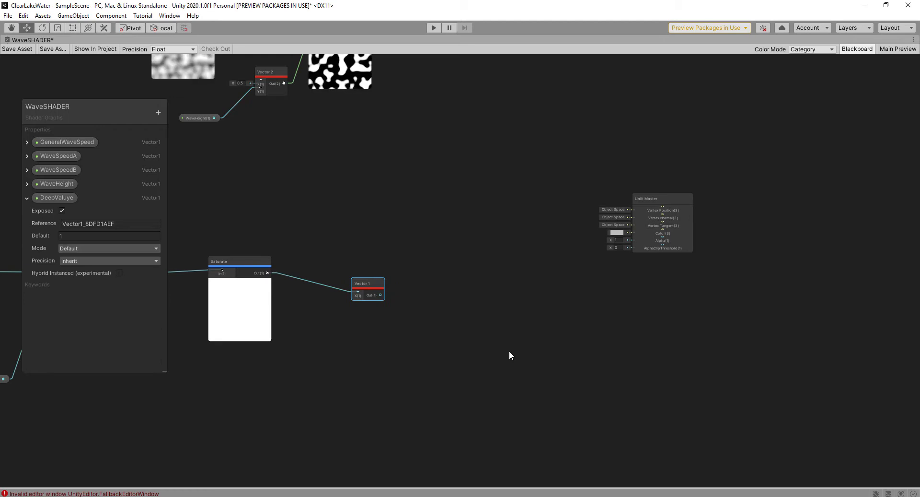
Add a Lerp node and place it beside the Vector 1 node
key("space")
type("lerp")
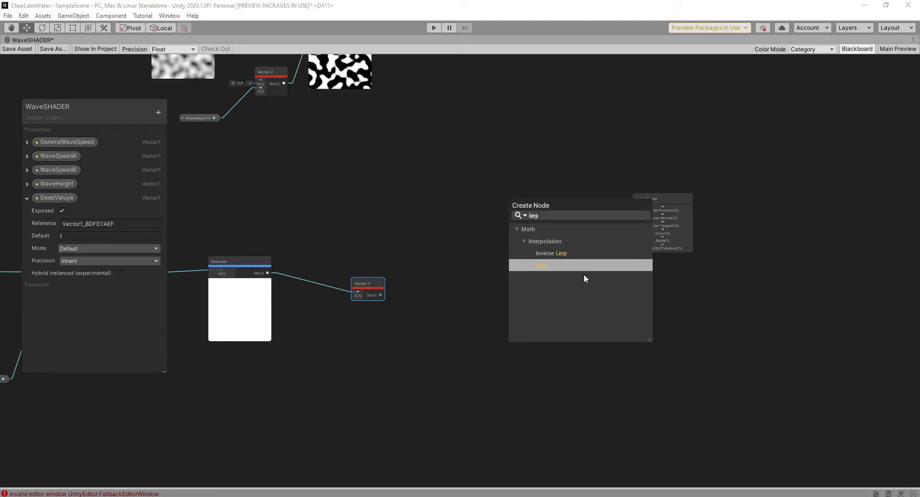
left_click(583, 266)
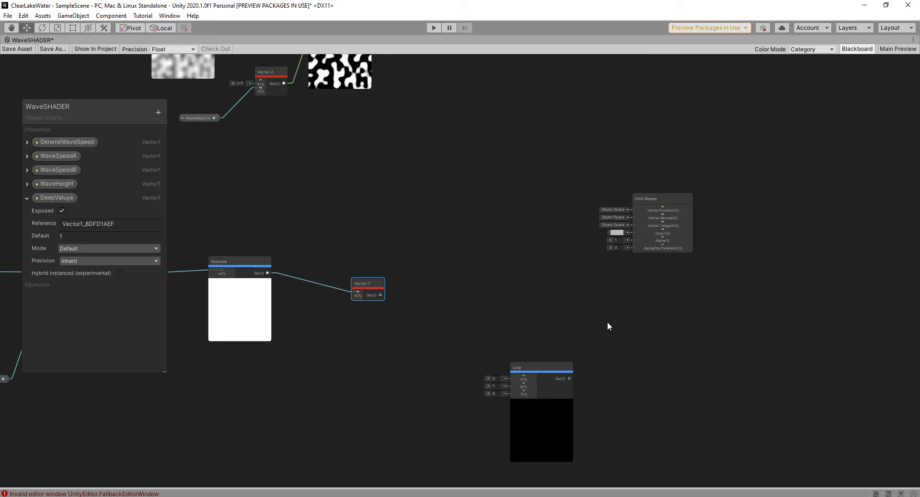
left_click_drag(538, 369, 498, 284)
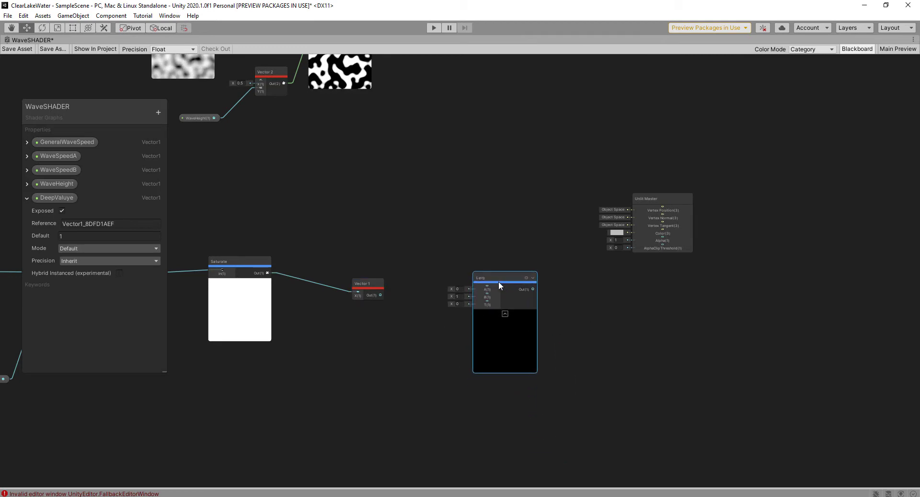
Add a colour property TopColor with a bright light blue default
left_click(158, 112)
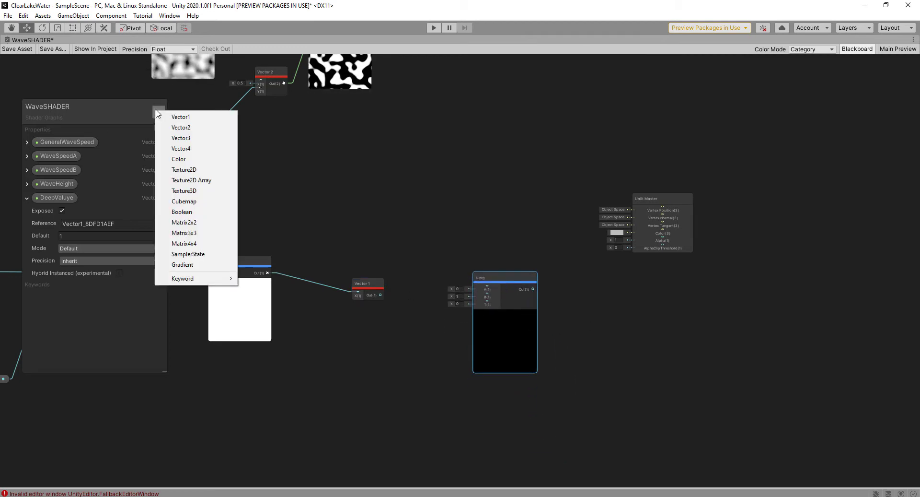
left_click(184, 158)
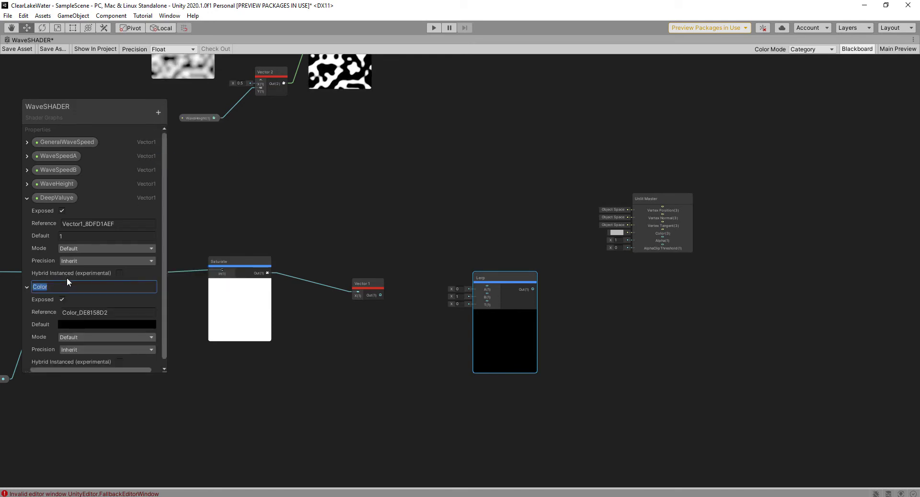
type("TopC")
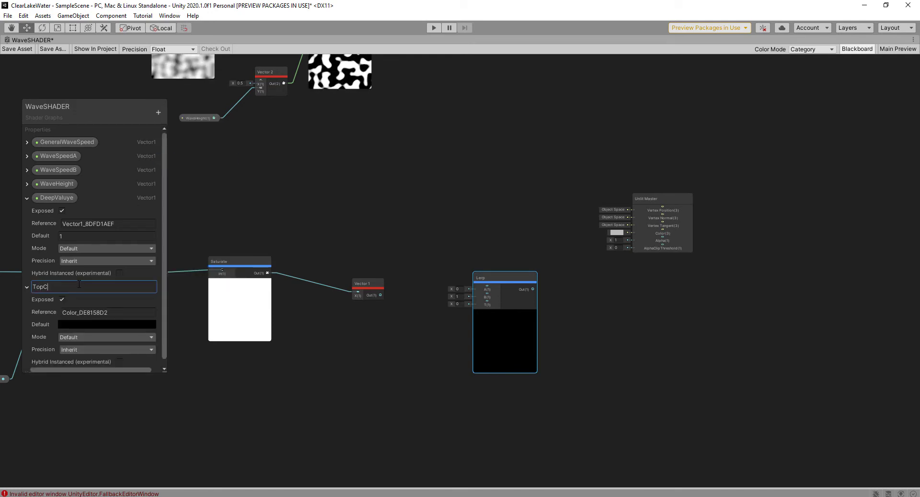
type("olor")
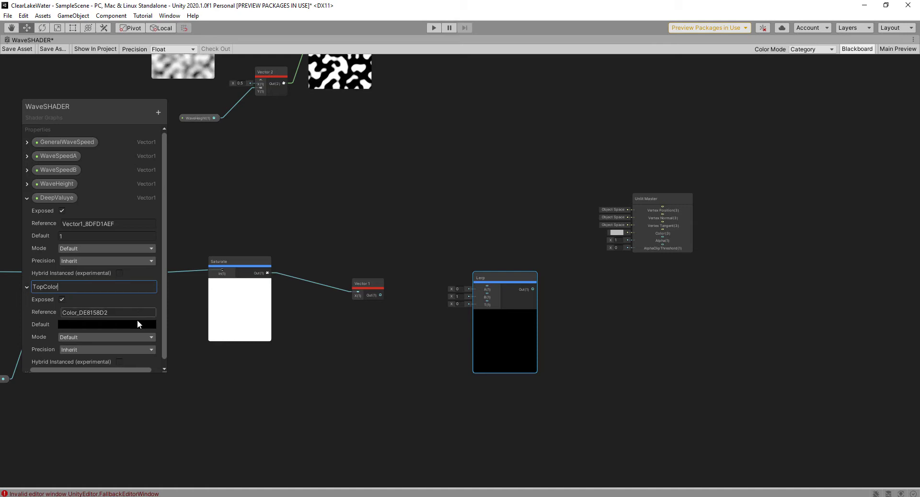
left_click(131, 324)
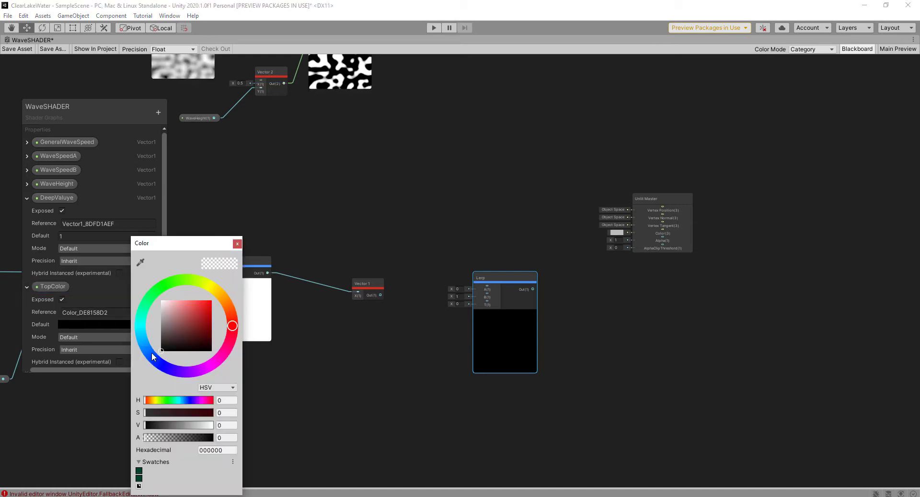
mouse_move(152, 354)
left_mouse_down()
mouse_move(144, 340)
mouse_move(148, 351)
left_mouse_up()
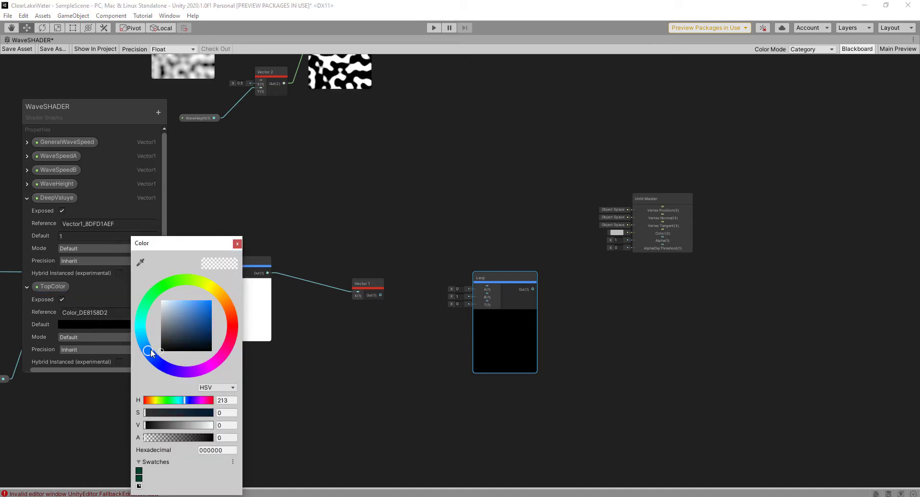
left_click(189, 300)
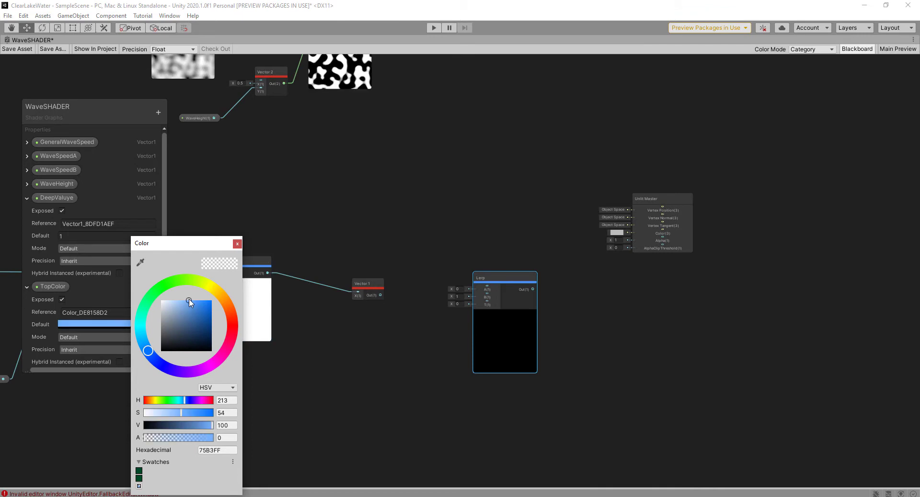
left_click(237, 243)
Add a second colour property BottomColor with a deep blue default
left_click(158, 113)
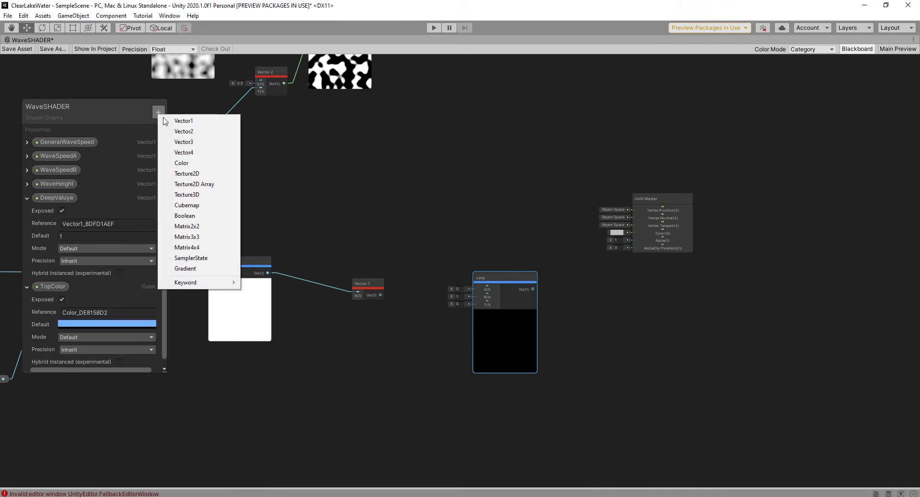
left_click(182, 163)
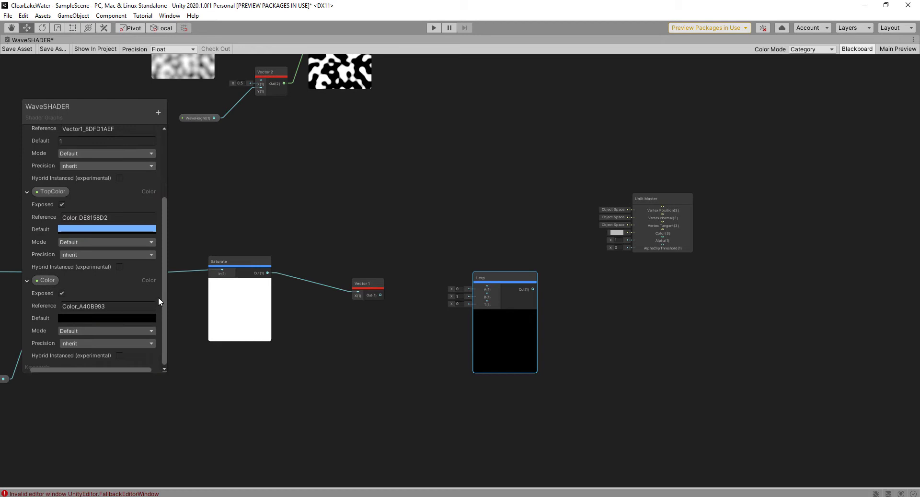
double_click(36, 281)
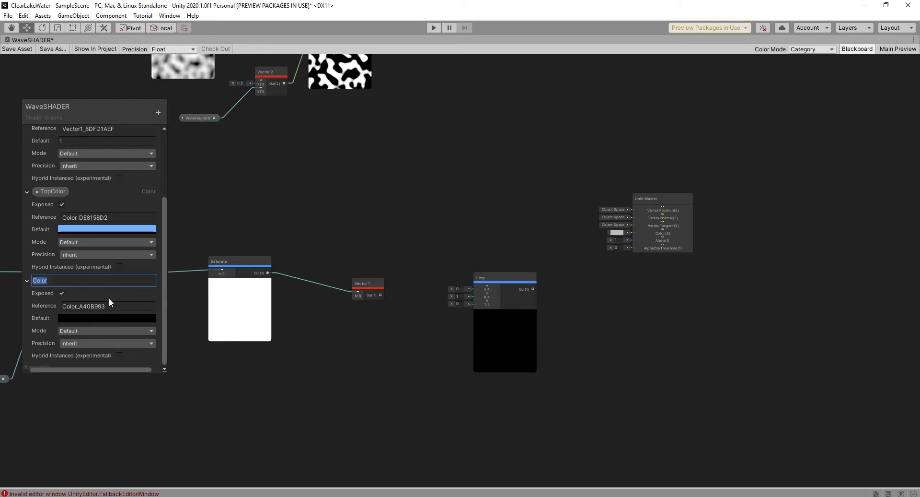
type("B")
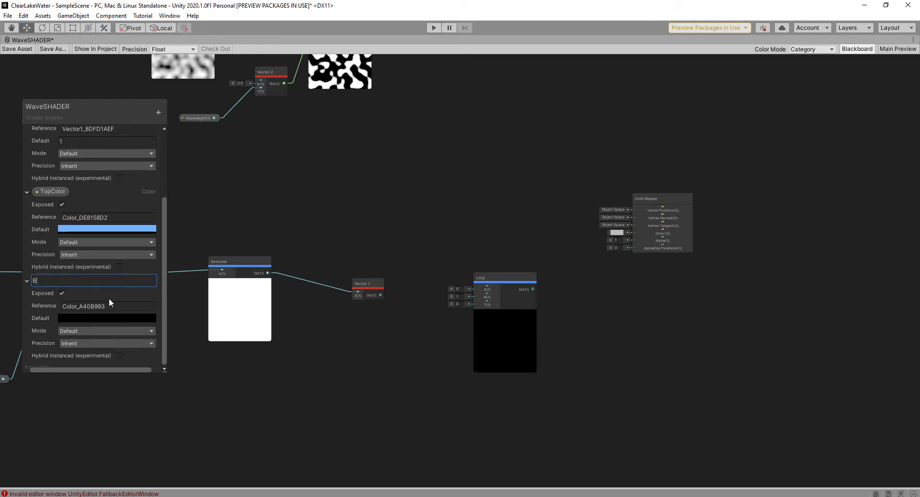
type("ottomCo")
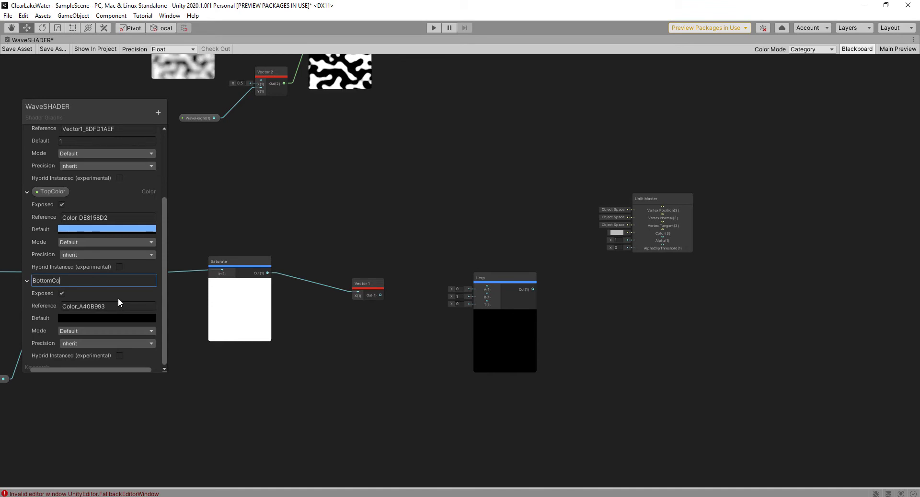
type("lor")
left_click(109, 317)
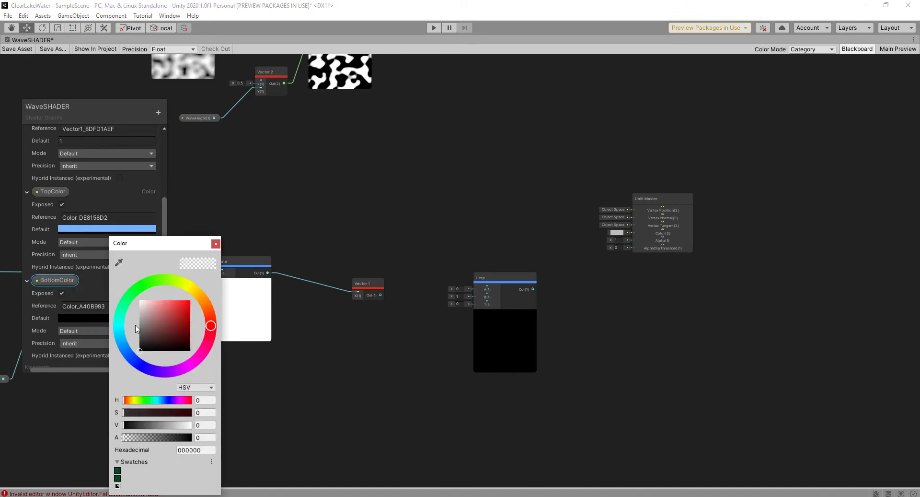
left_click(189, 323)
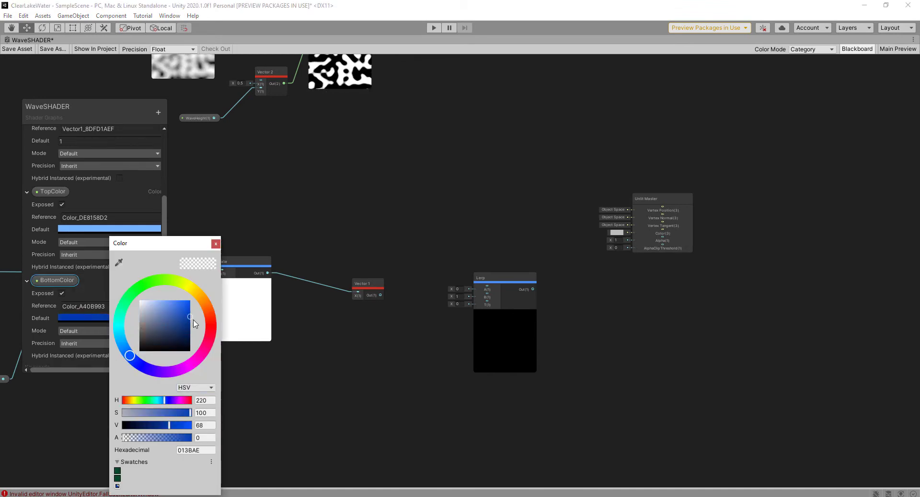
left_click(216, 244)
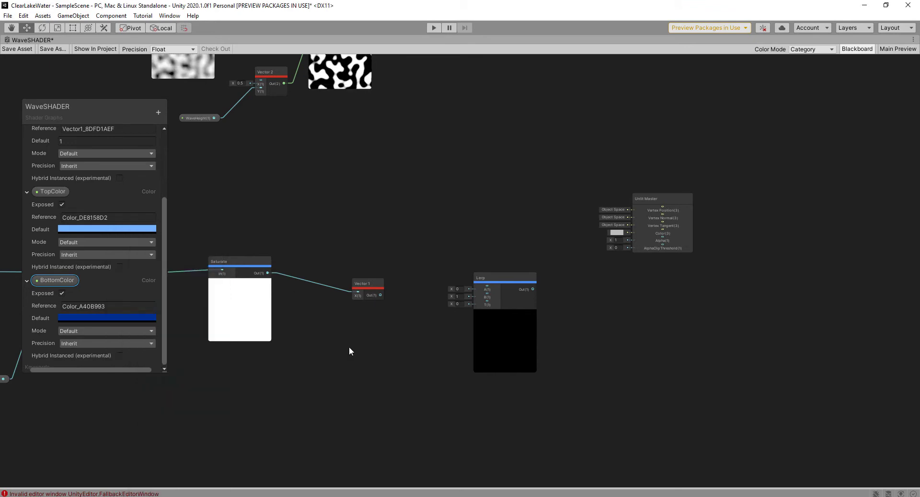
Place TopColor on the graph and wire TopColor and BottomColor into the Lerp node
left_click(47, 192)
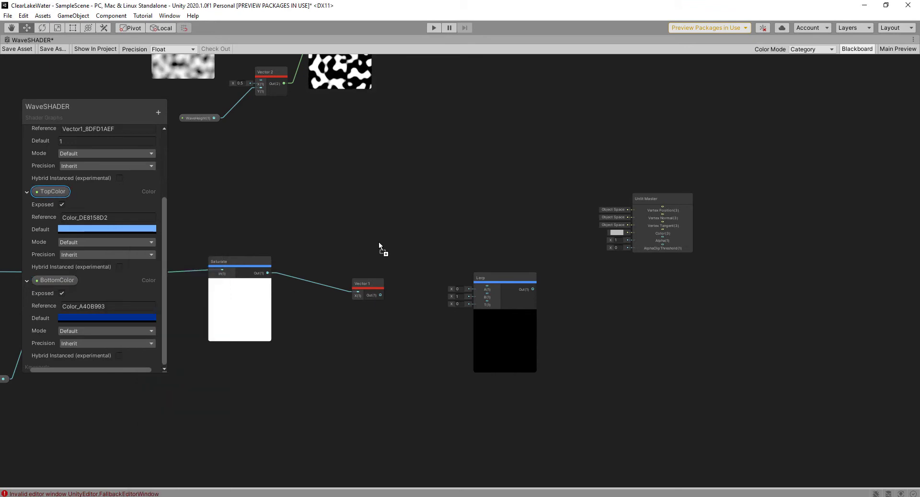
mouse_move(329, 231)
left_mouse_down()
mouse_move(379, 241)
mouse_move(406, 266)
left_mouse_up()
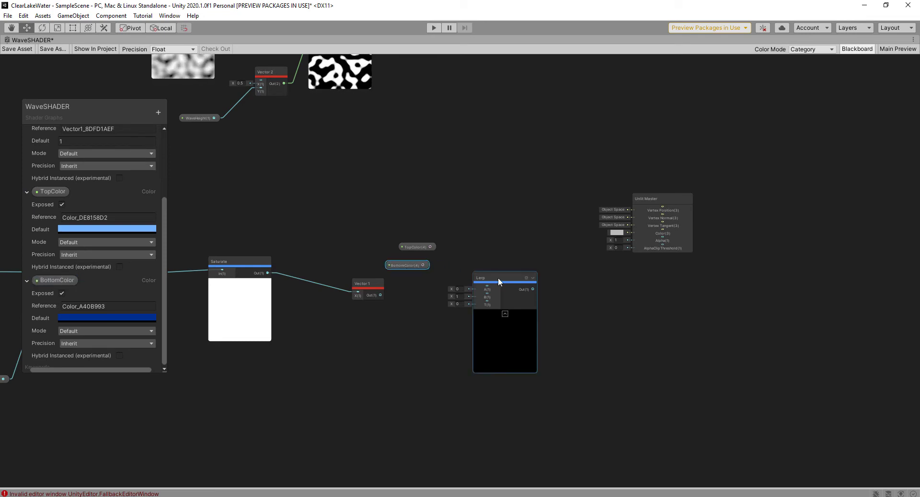
left_click_drag(499, 279, 504, 261)
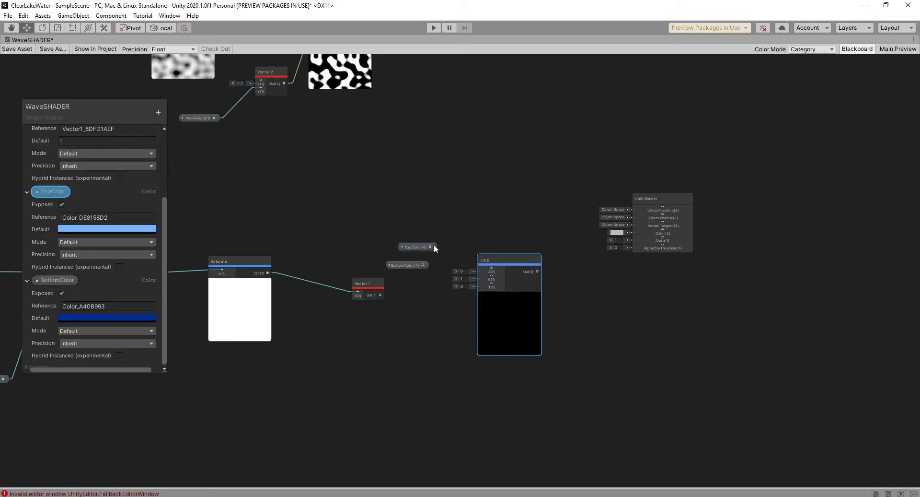
left_click_drag(433, 246, 493, 268)
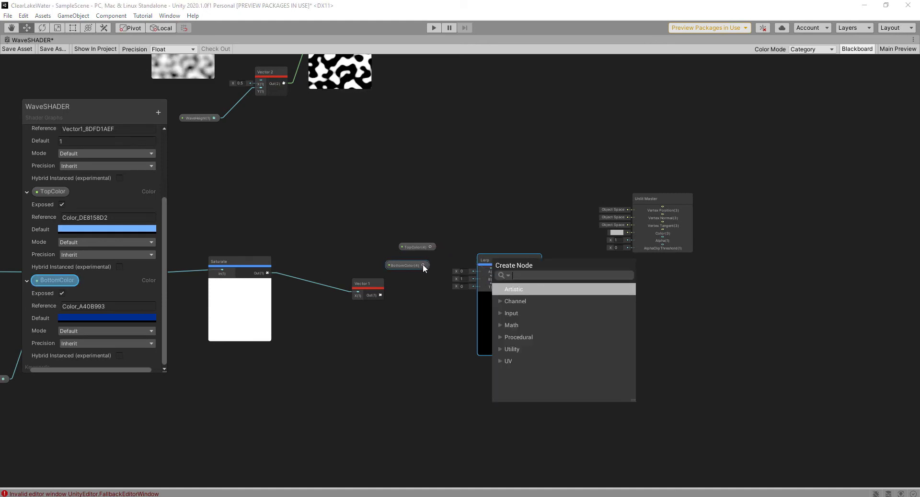
left_click(462, 235)
mouse_move(434, 246)
left_mouse_down()
mouse_move(485, 261)
mouse_move(452, 246)
left_mouse_up()
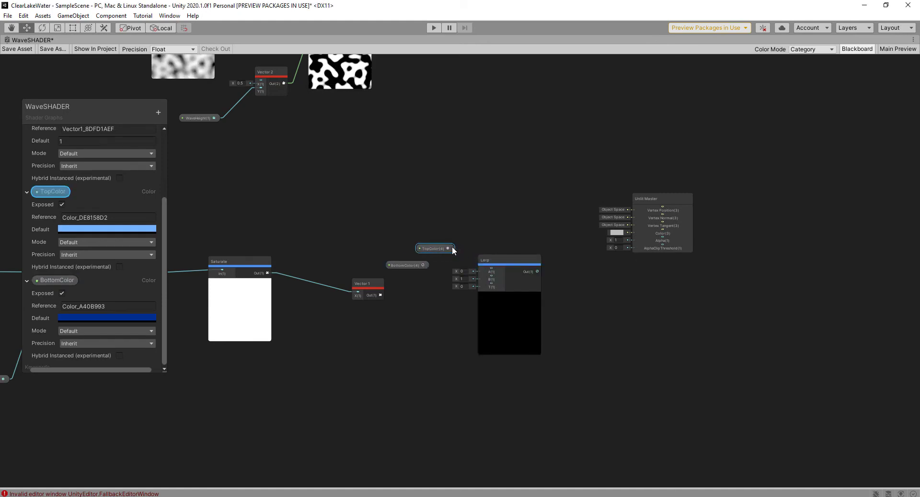
left_click(491, 270)
left_click_drag(493, 270, 491, 271)
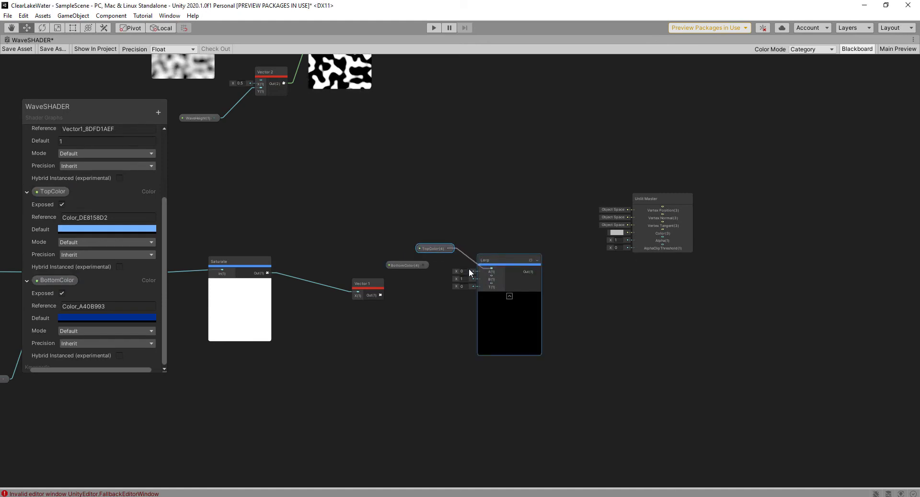
left_click_drag(423, 265, 492, 272)
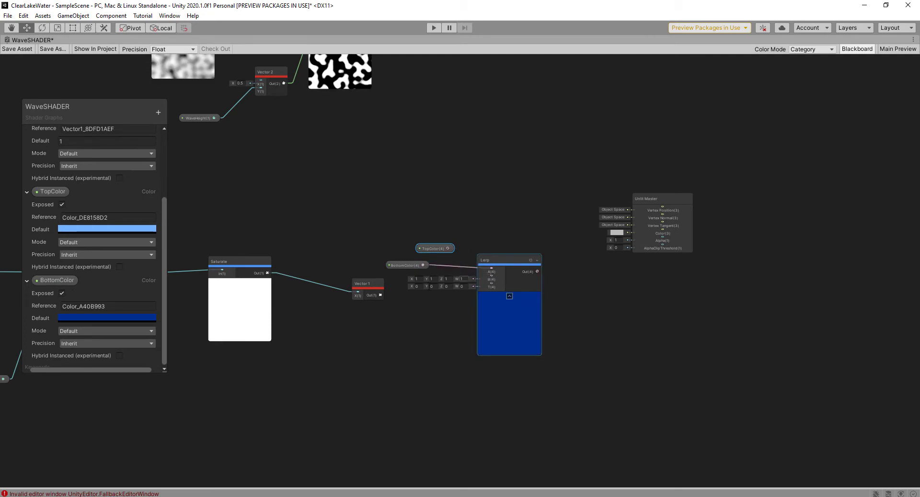
Feed Vector 1 into Lerp T and reroute BottomColor to Lerp input B
left_click(365, 297)
left_click_drag(360, 289, 355, 307)
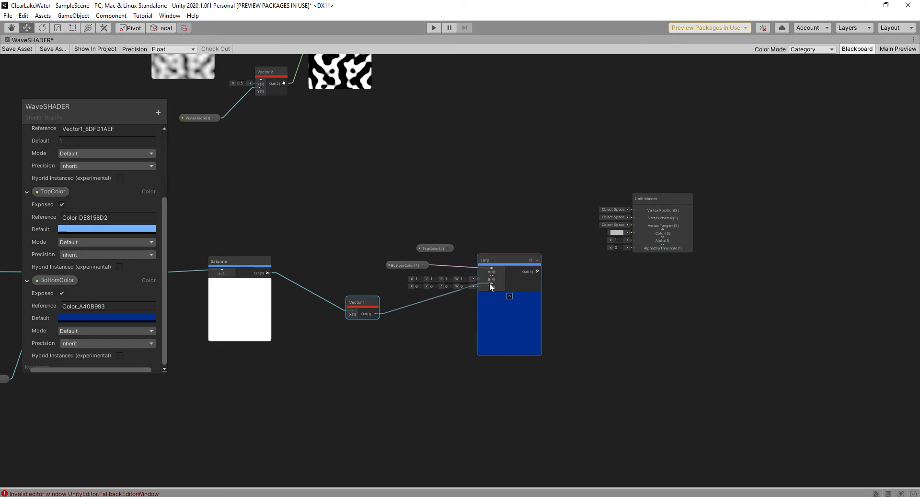
left_click_drag(490, 282, 491, 286)
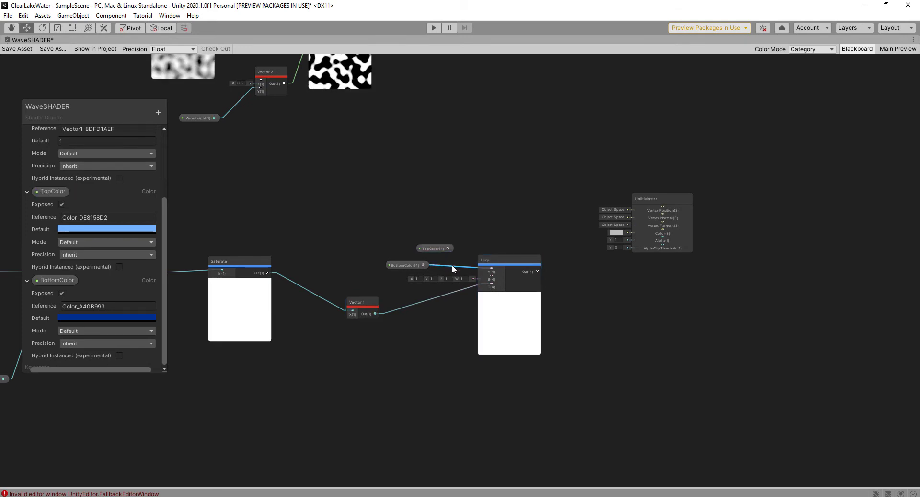
key("Delete")
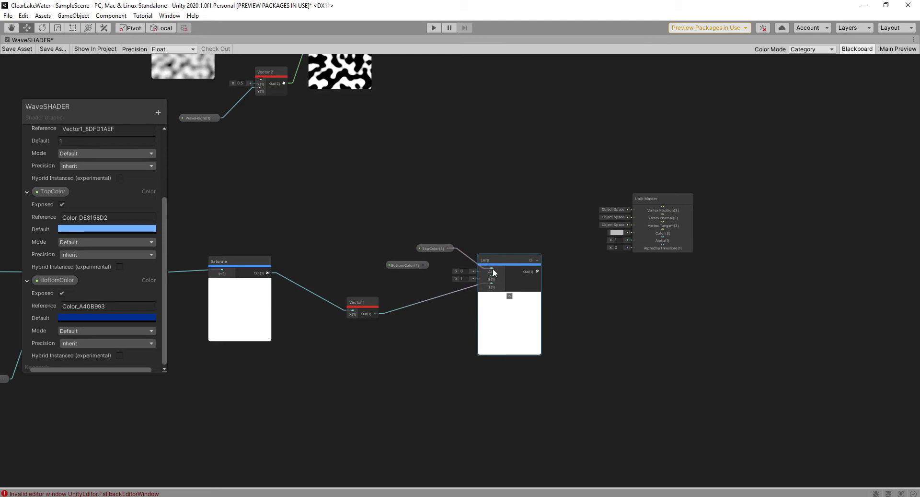
left_click_drag(424, 265, 490, 275)
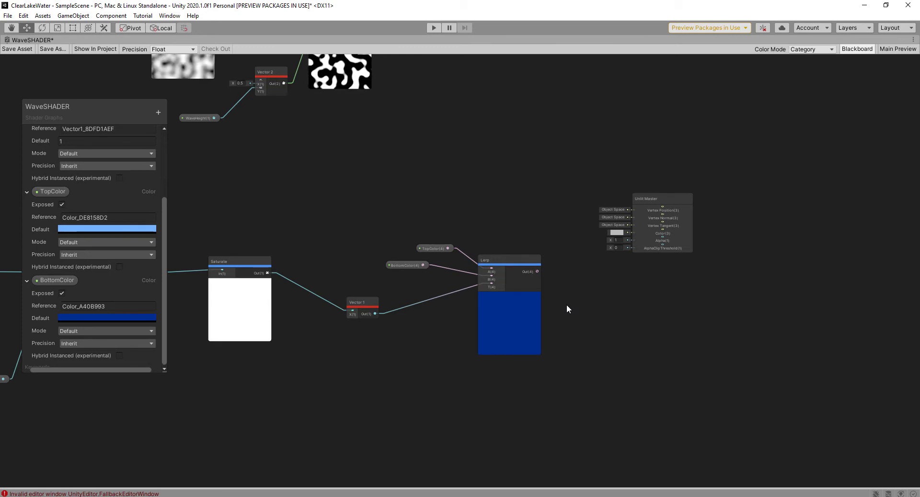
Add a Split node beside the Lerp and feed the Lerp output into it
left_click_drag(655, 203, 711, 163)
middle_click_drag(711, 163, 671, 185)
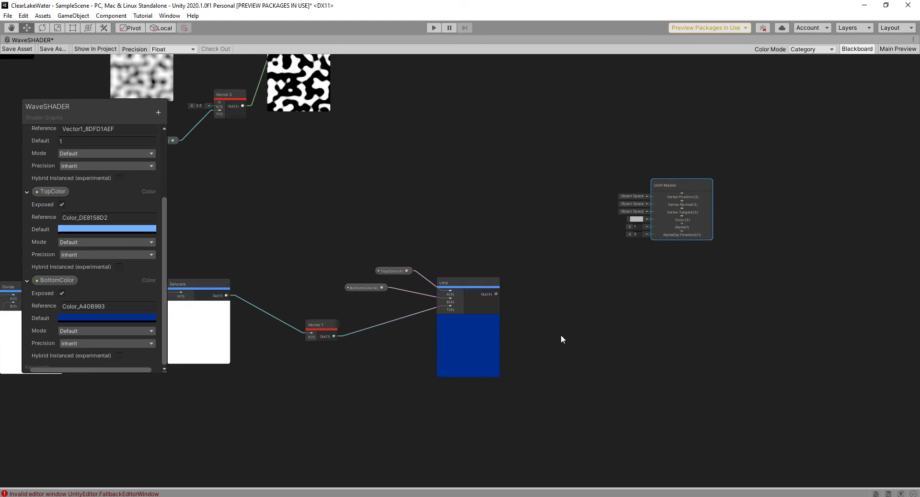
middle_click_drag(561, 335, 557, 340)
key("space")
type("spl")
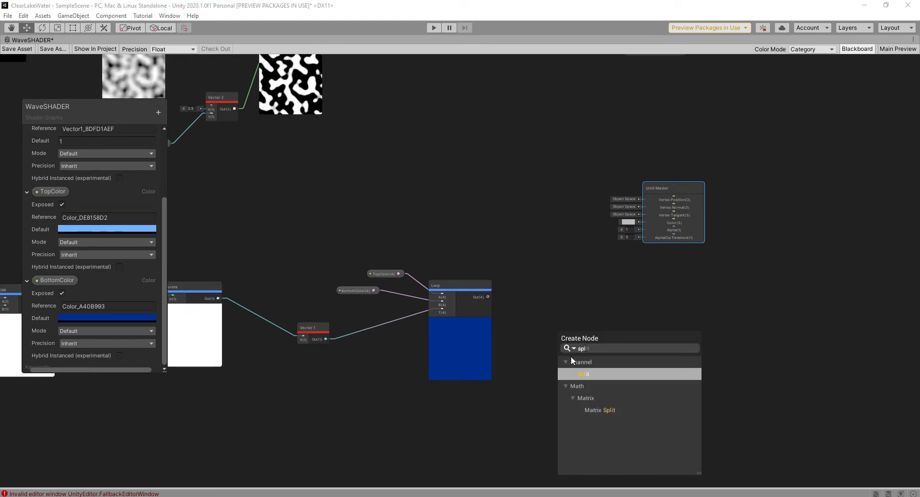
left_click(587, 373)
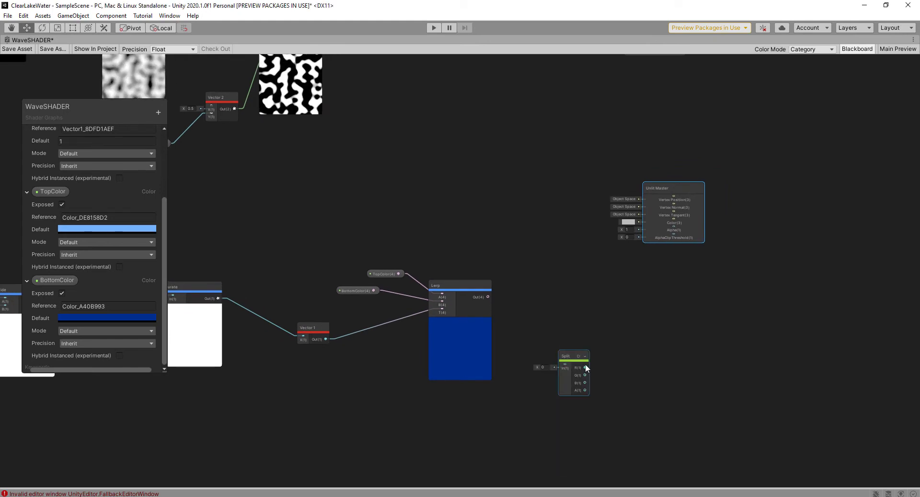
left_click_drag(661, 189, 680, 186)
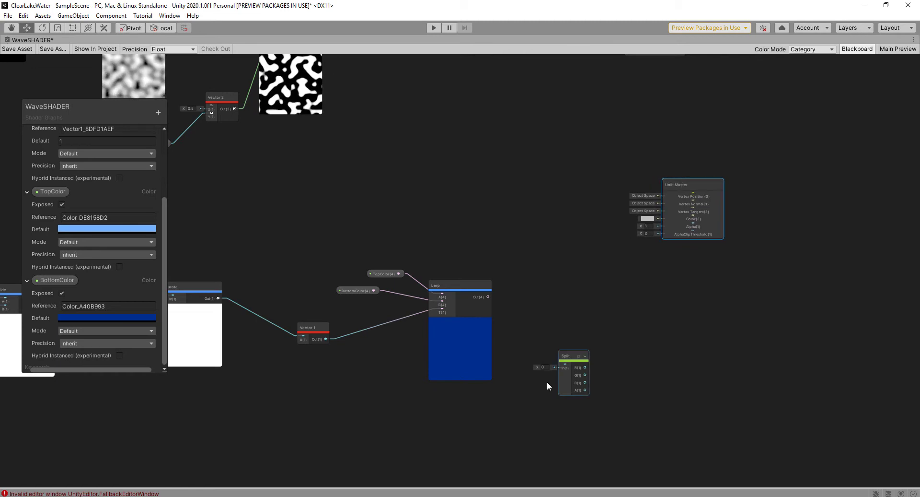
left_click_drag(571, 359, 577, 296)
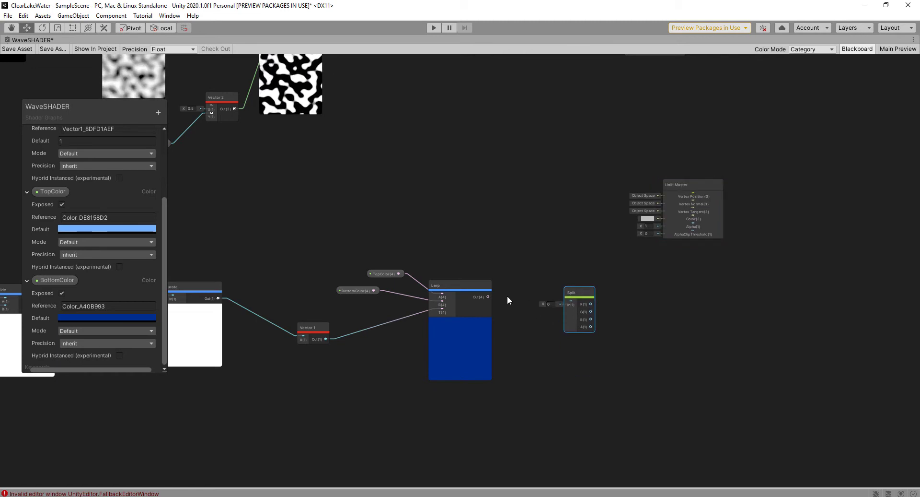
left_click_drag(488, 297, 571, 300)
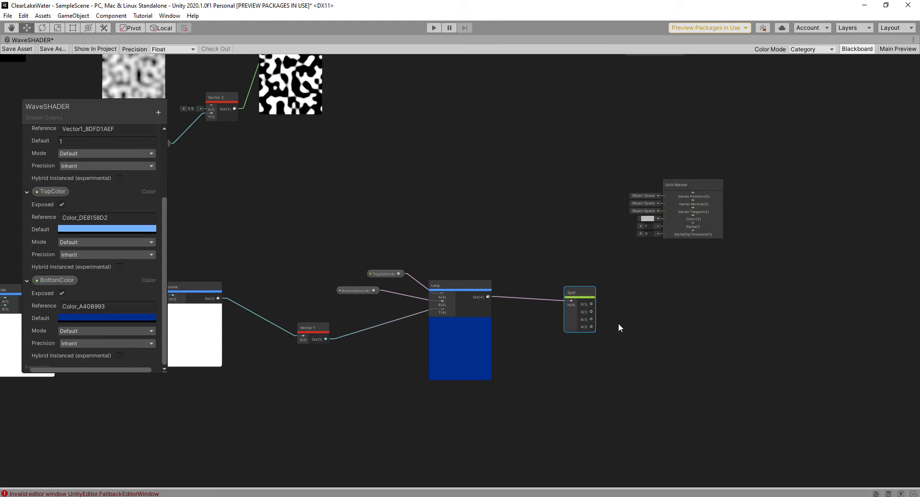
left_click(717, 182)
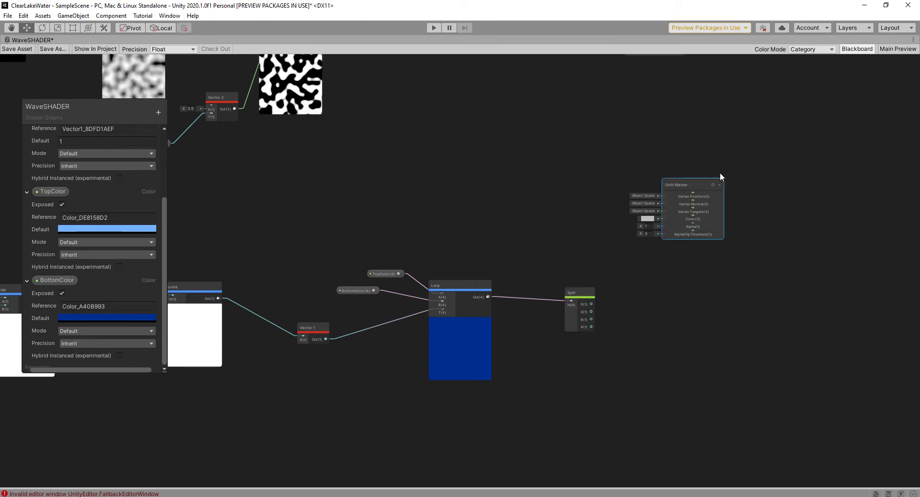
key("space")
type("le")
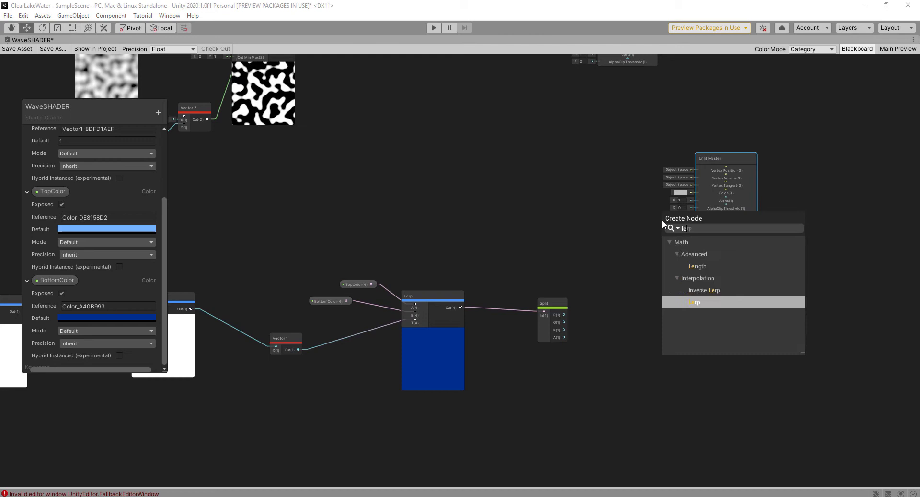
type("rp")
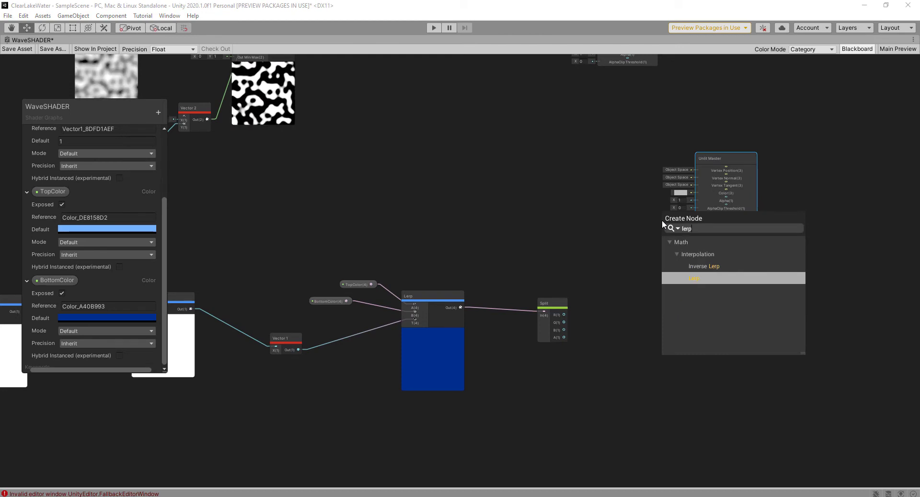
left_click(636, 214)
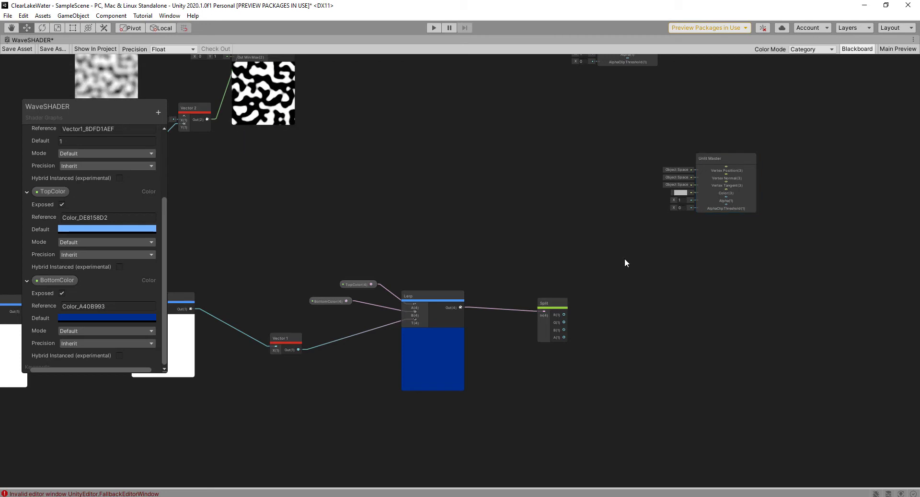
middle_click_drag(706, 212, 652, 222)
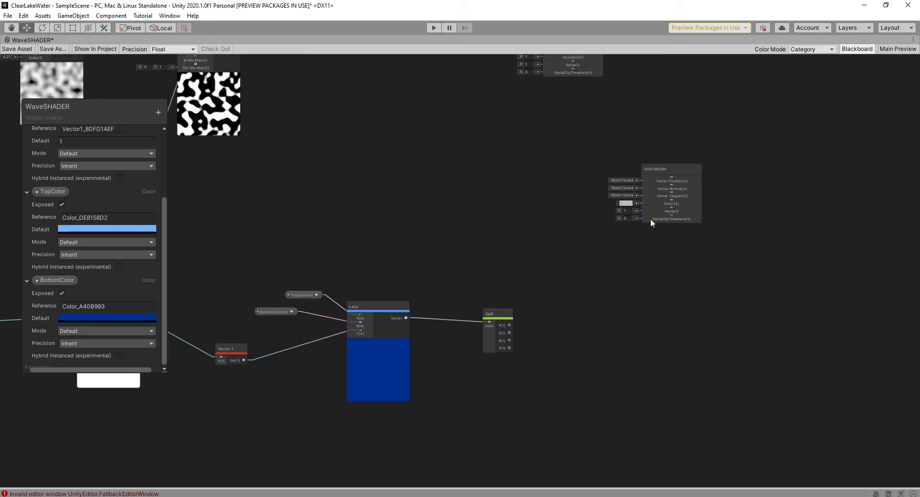
scroll(658, 208, "up", 2)
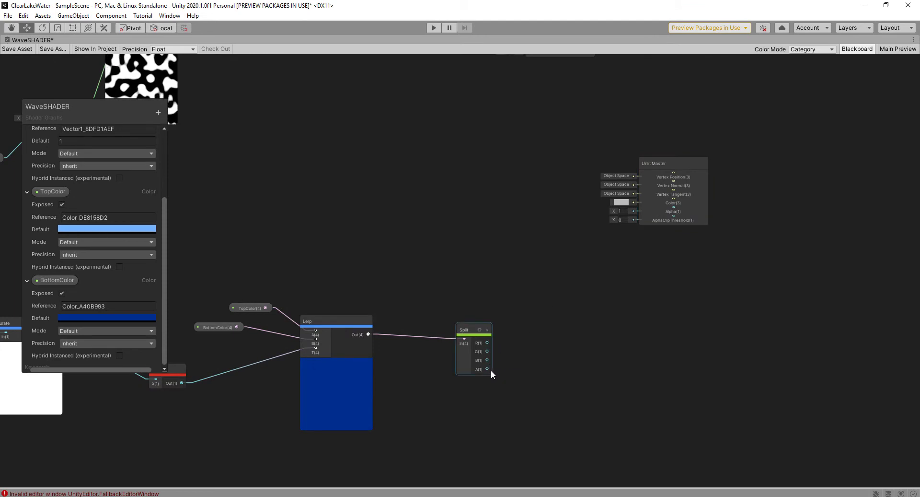
Wire Split's A channel into Unlit Master Color and make Unlit Master active
left_click_drag(487, 369, 675, 199)
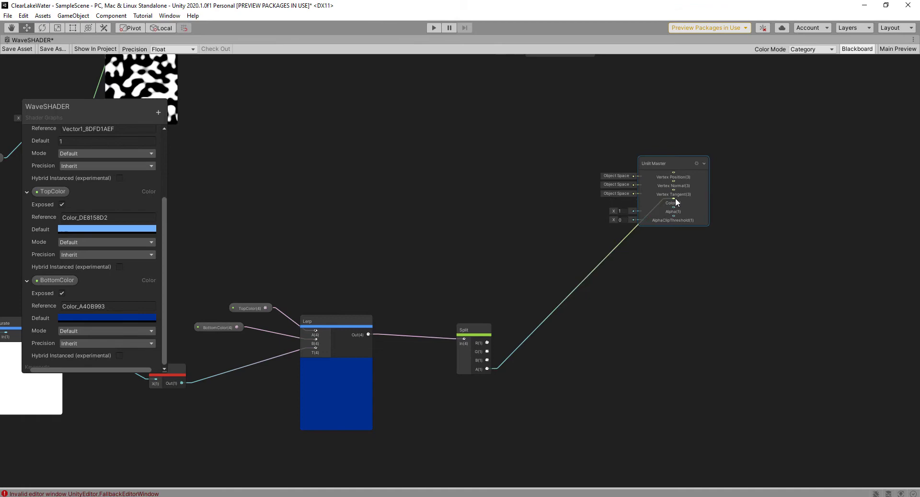
right_click(677, 159)
left_click(679, 167)
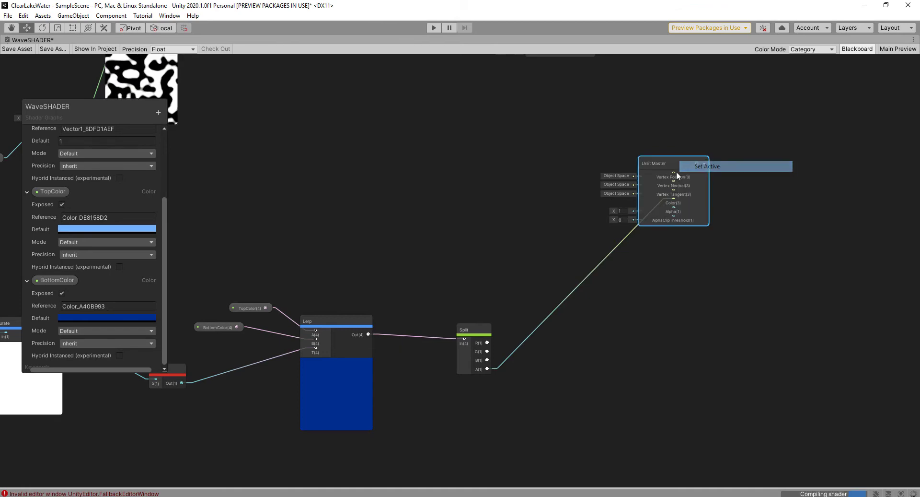
Delete the PBR Master and connect Vector 3 to Unlit Master Vertex Position
scroll(508, 179, "down", 3)
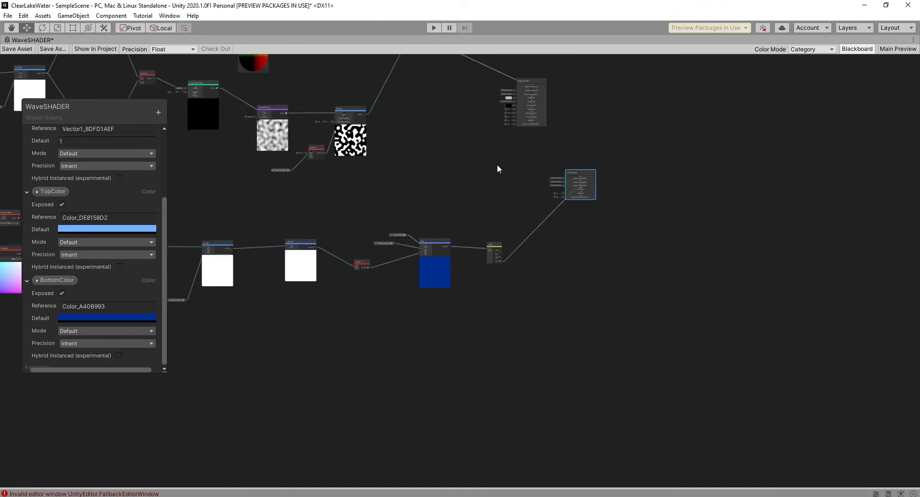
middle_click_drag(497, 164, 505, 231)
scroll(533, 183, "up", 2)
left_click(534, 153)
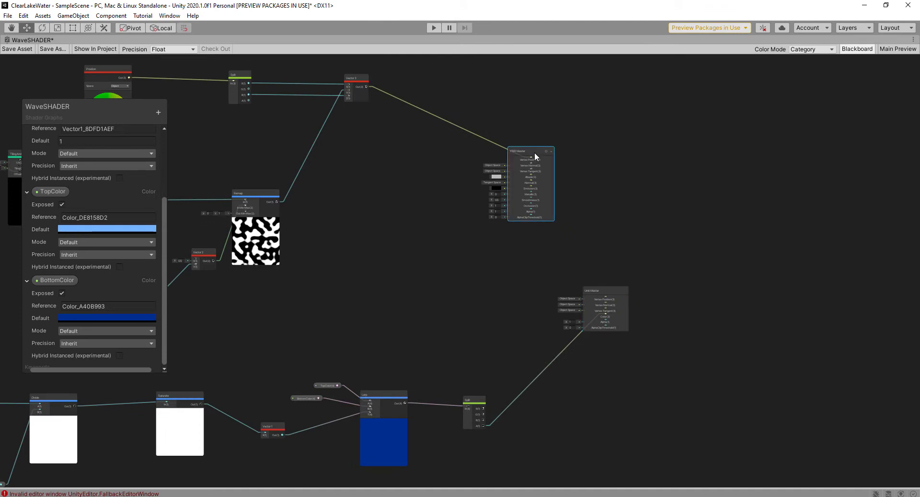
key("Delete")
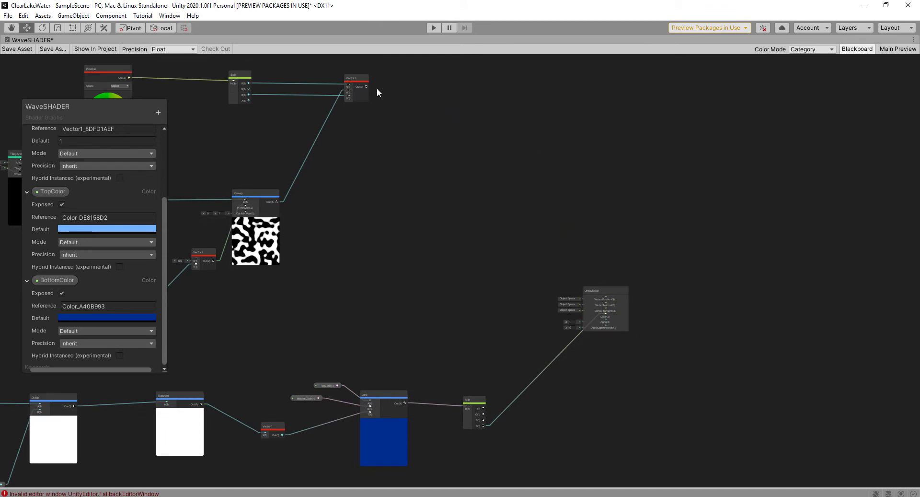
left_click_drag(367, 86, 606, 302)
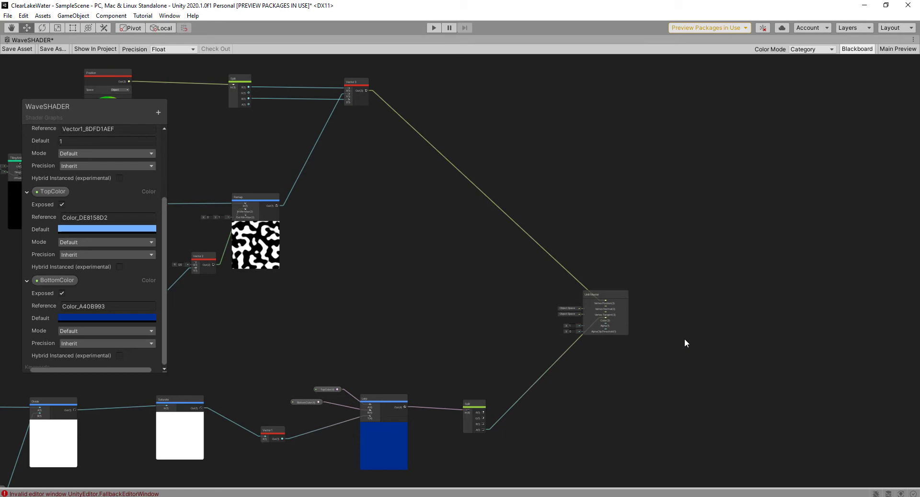
Save WaveSHADER and expand the LakeWaterSurface material's shader properties in the scene
left_click(24, 50)
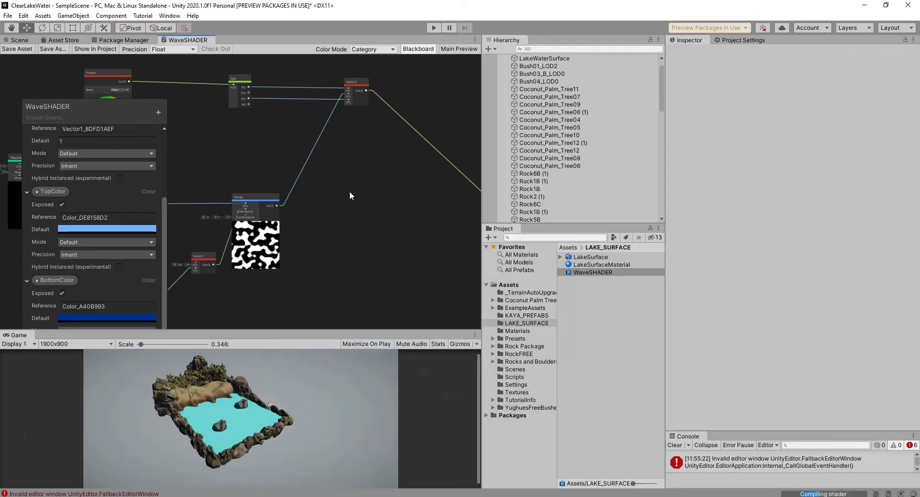
left_click(23, 41)
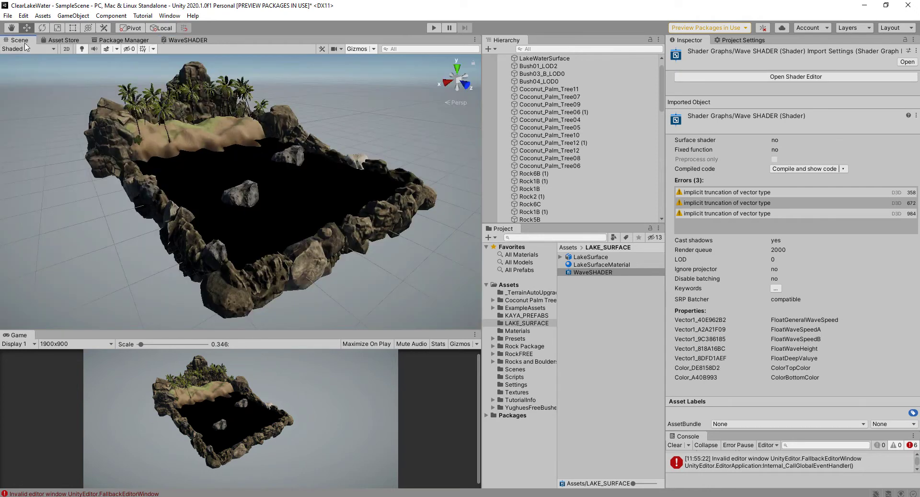
left_click(311, 189)
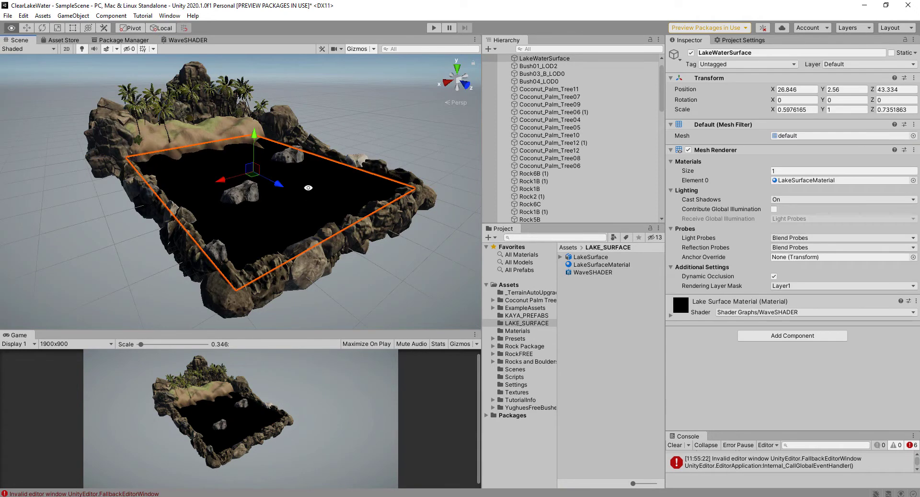
left_click_drag(311, 186, 309, 189, "alt")
left_click(671, 315)
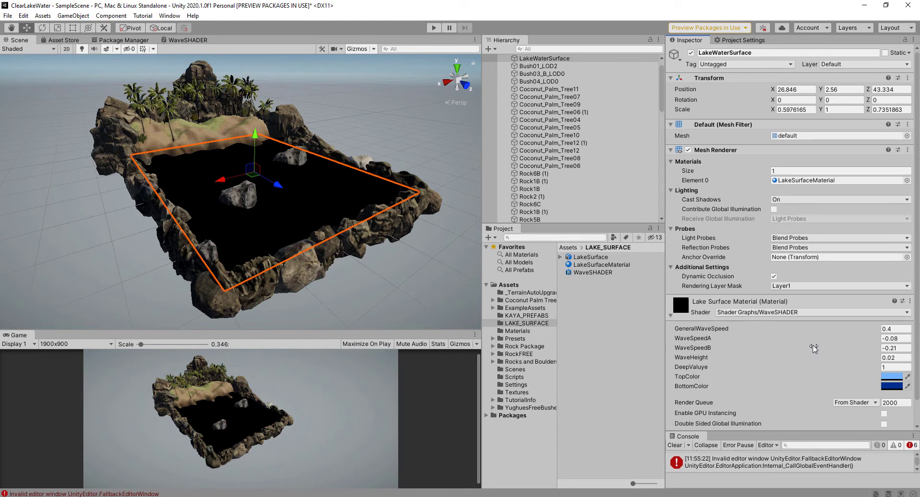
Check the TopColor and BottomColor pickers, set DeepValuye to 1.52, then return to WaveSHADER
scroll(818, 351, "down", 1)
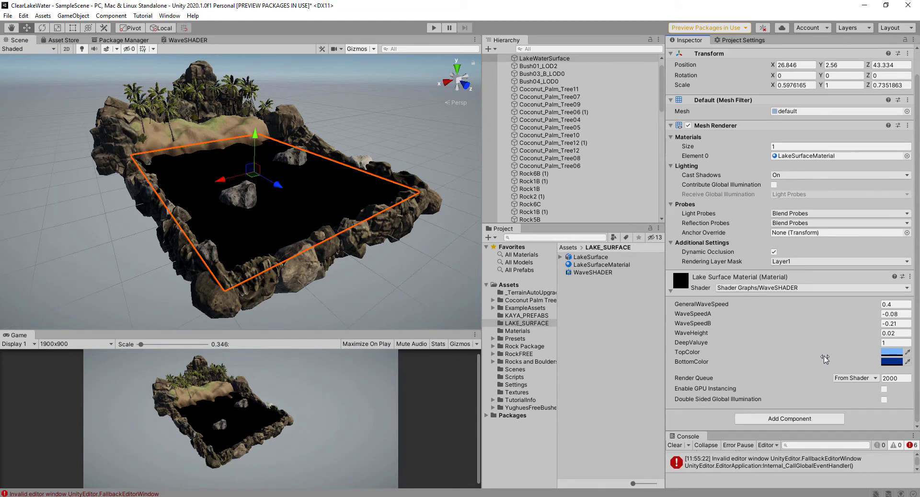
left_click(894, 355)
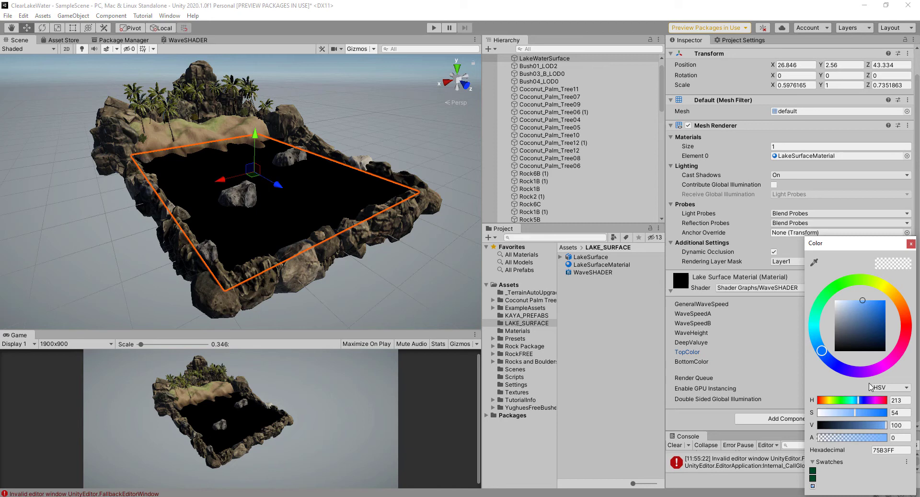
left_click(912, 245)
left_click(895, 362)
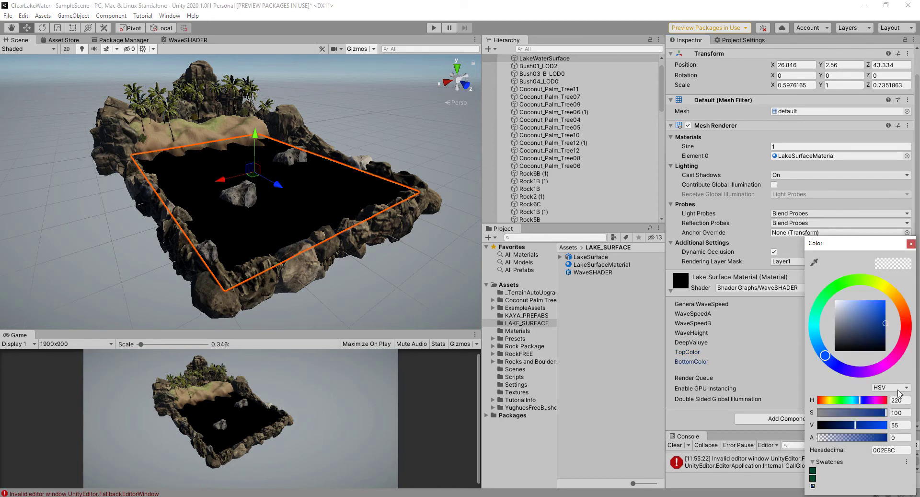
left_click(835, 349)
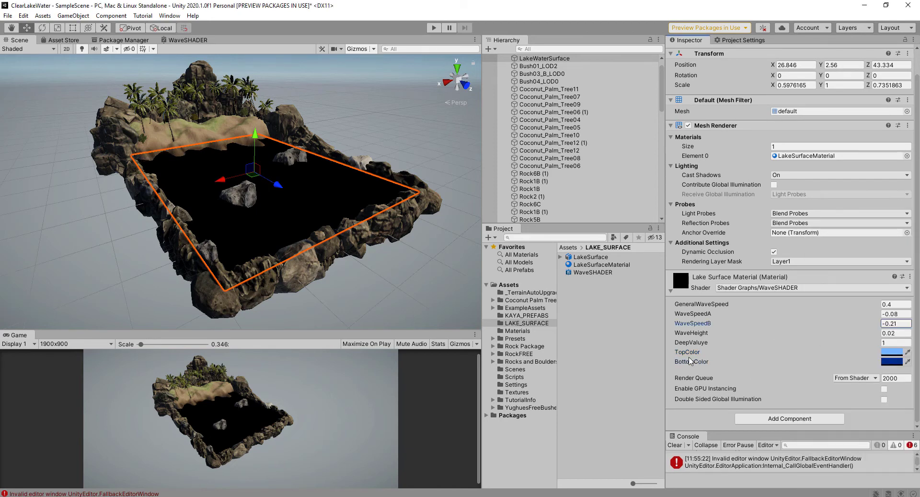
left_click(888, 343)
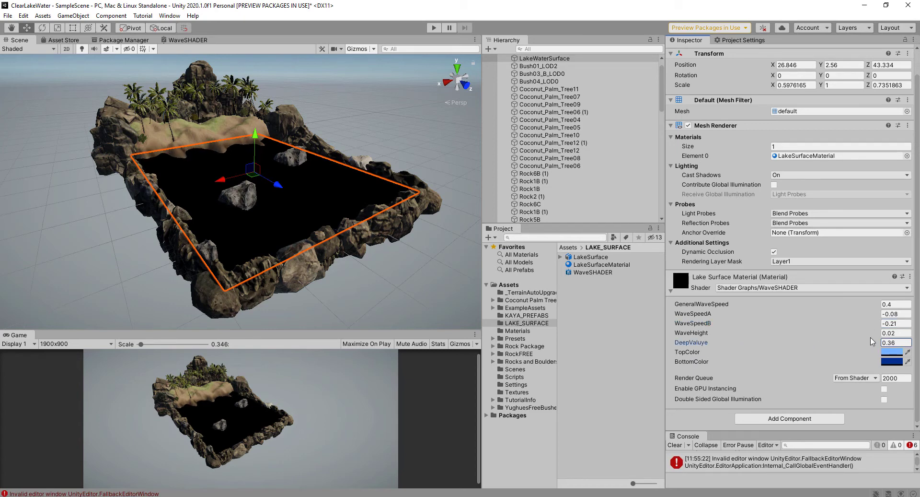
left_click(188, 40)
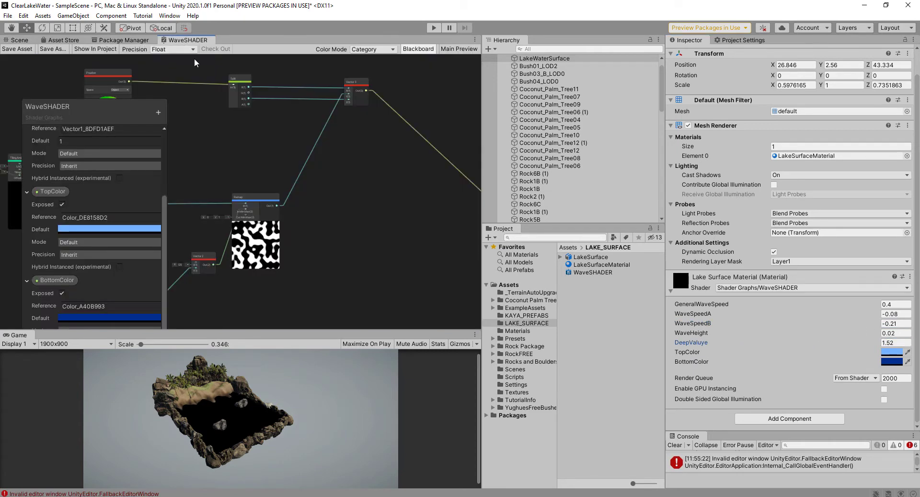
In the maximized graph, delete the link from Split's alpha to the Unlit Master Color
key("shift+space")
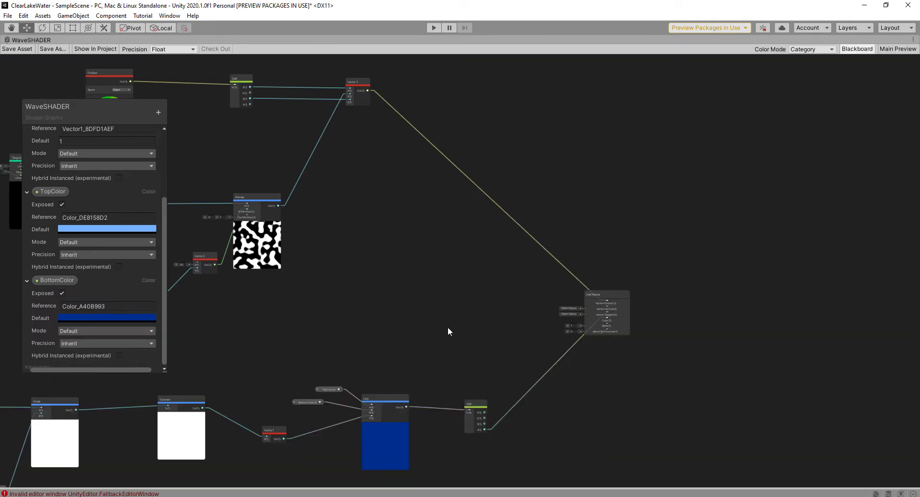
middle_click_drag(447, 326, 594, 240)
middle_click_drag(511, 321, 698, 299)
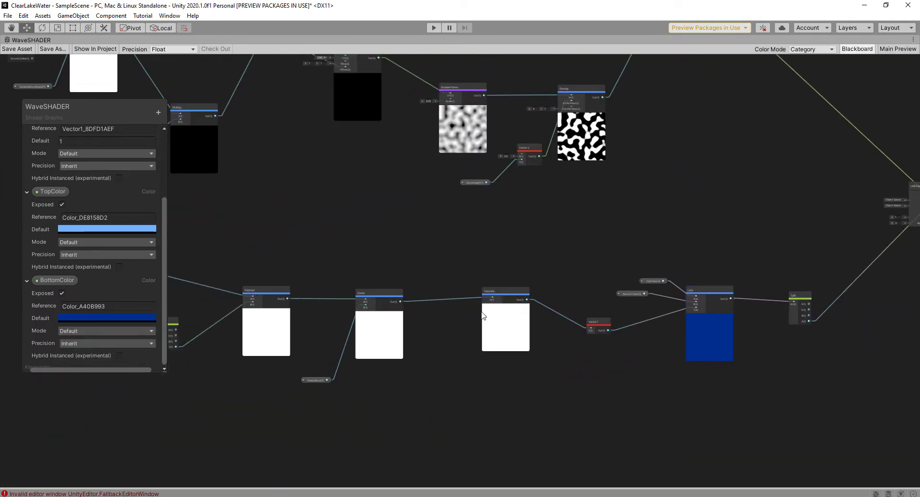
mouse_move(585, 357)
middle_mouse_down()
mouse_move(622, 378)
mouse_move(636, 350)
middle_mouse_up()
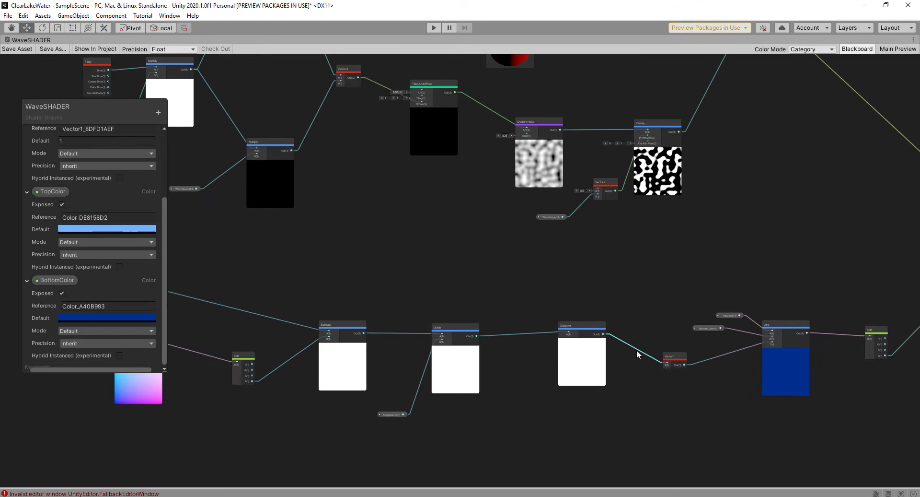
scroll(637, 349, "down", 1)
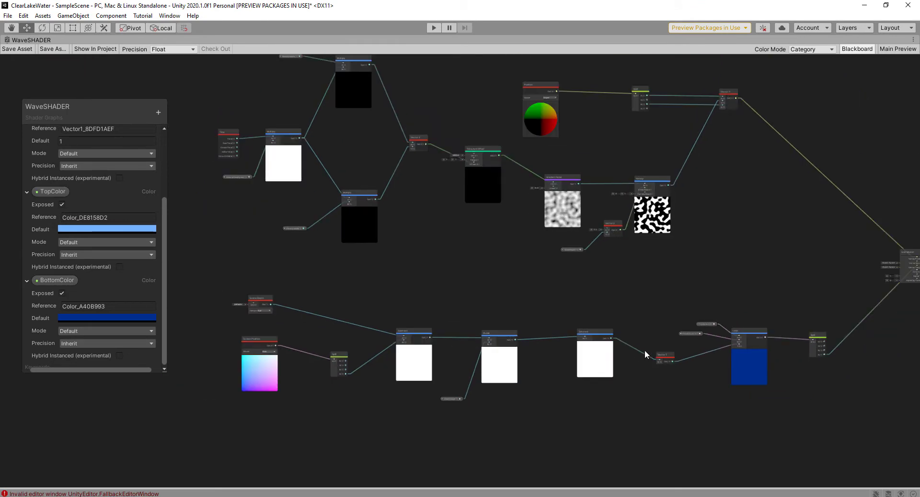
middle_click_drag(734, 397, 624, 355)
scroll(629, 341, "up", 2)
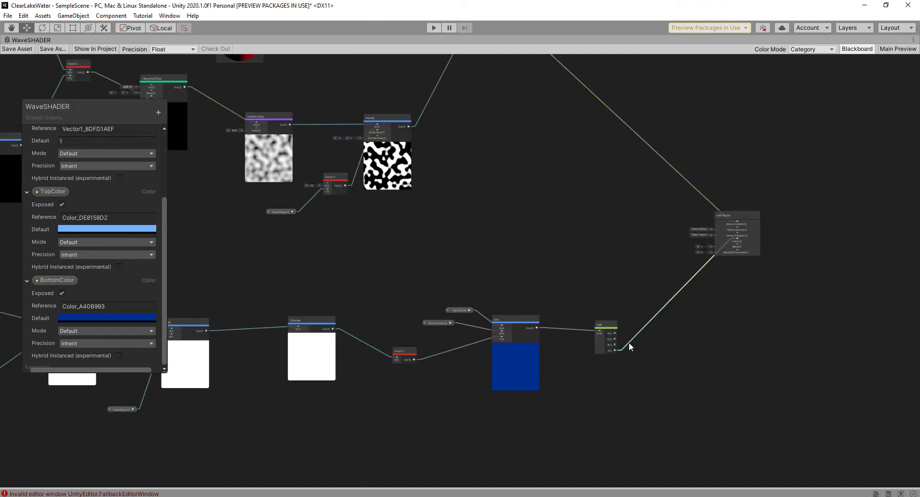
scroll(630, 340, "up", 1)
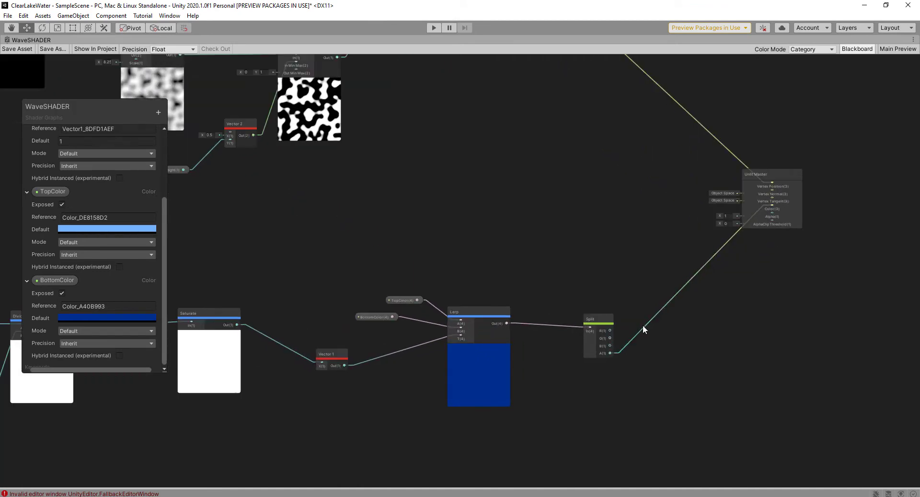
left_click(645, 326)
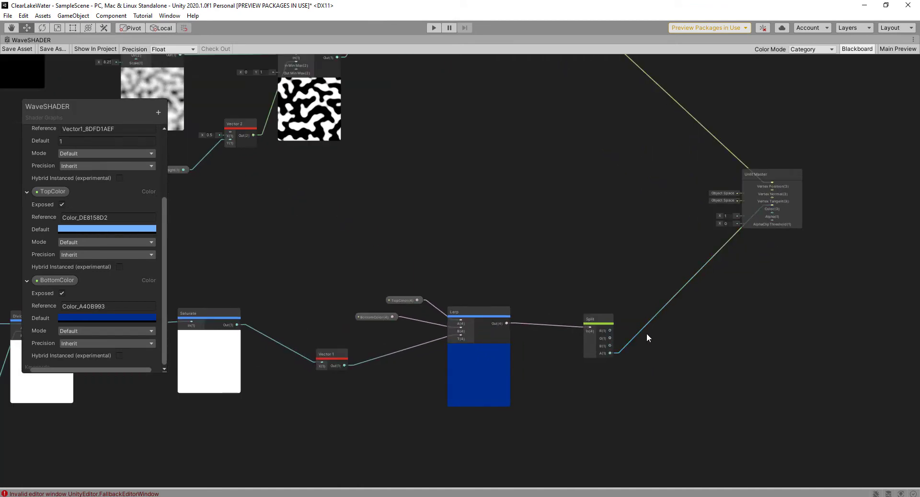
key("Delete")
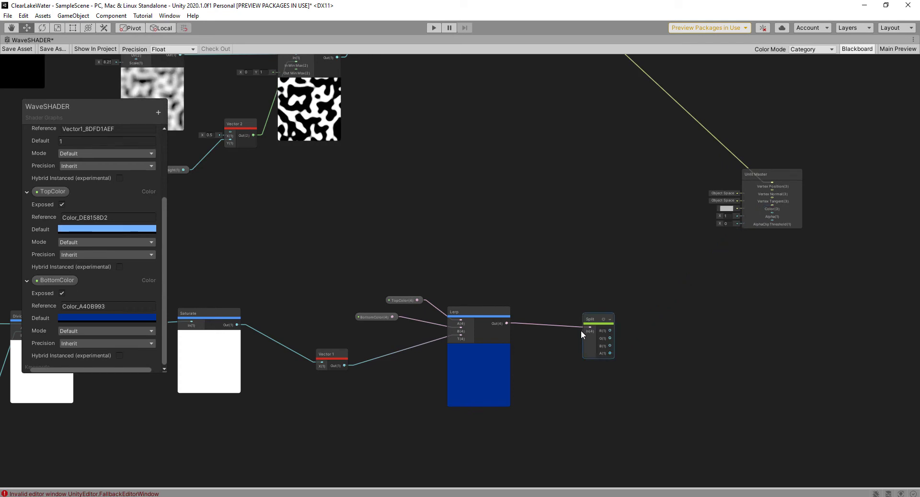
Connect the Lerp output to the Unlit Master Color input and save WaveSHADER
mouse_move(574, 324)
left_mouse_down()
mouse_move(564, 313)
mouse_move(613, 346)
left_mouse_up()
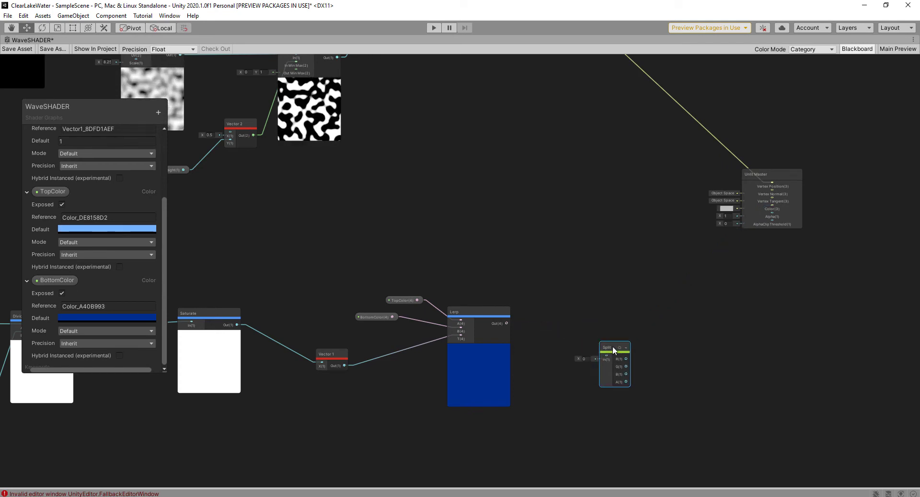
left_click_drag(597, 310, 793, 222)
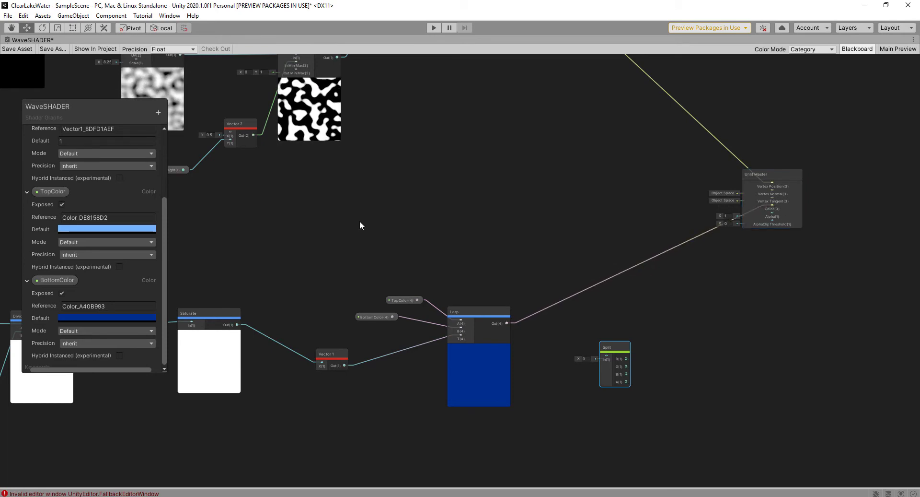
left_click(23, 48)
Set the Unlit Master surface type to Transparent, save WaveSHADER, and view the lake in the Scene
key("shift+space")
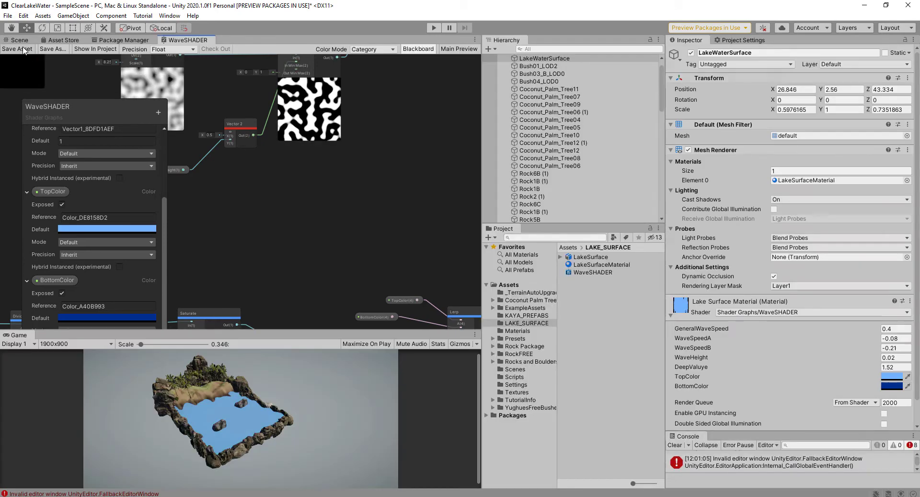
left_click(19, 39)
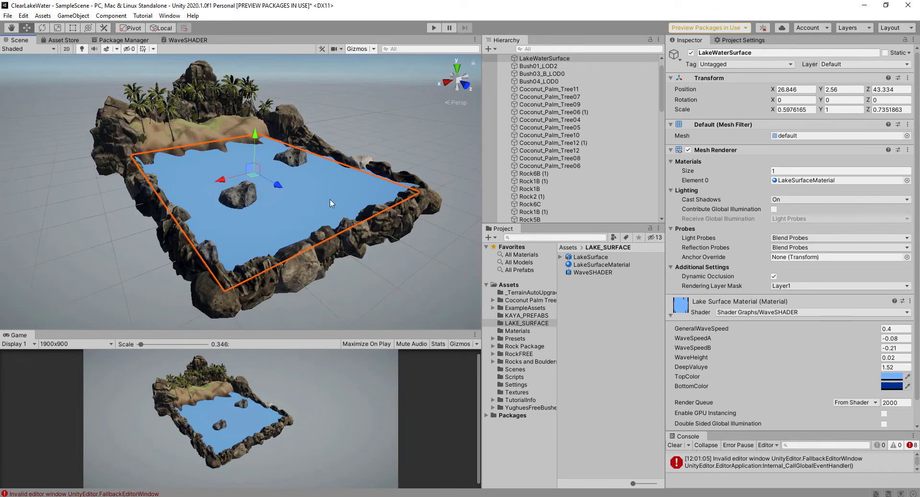
left_click_drag(330, 199, 260, 185, "alt")
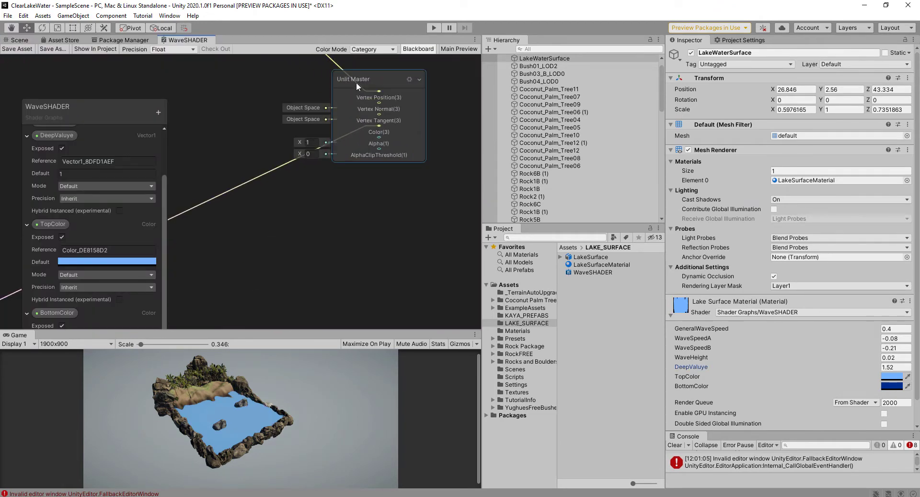
left_click(410, 80)
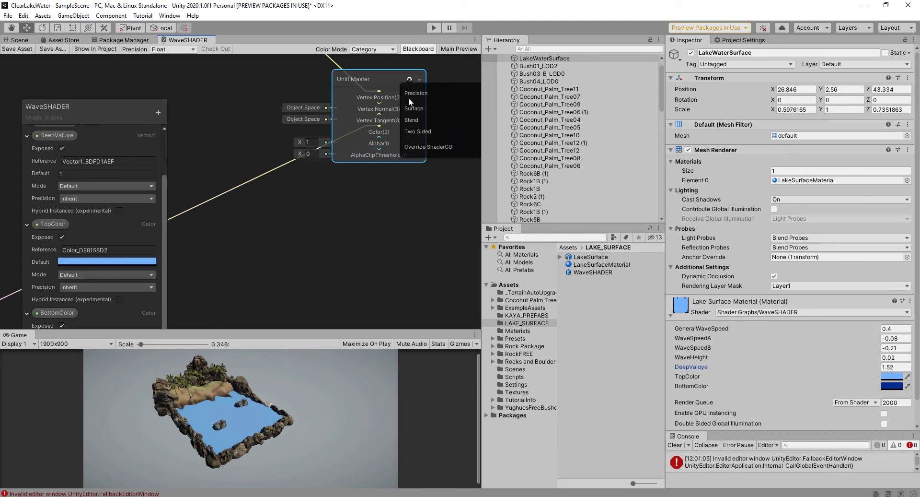
left_click(402, 122)
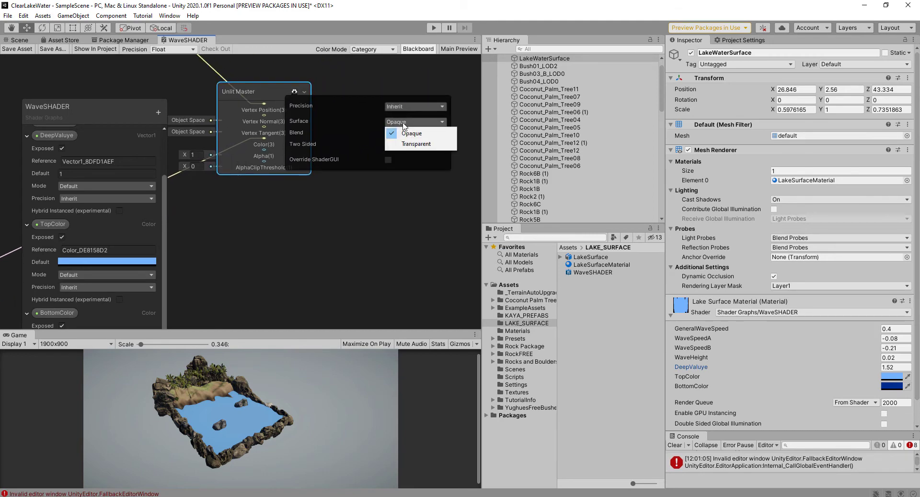
left_click(420, 141)
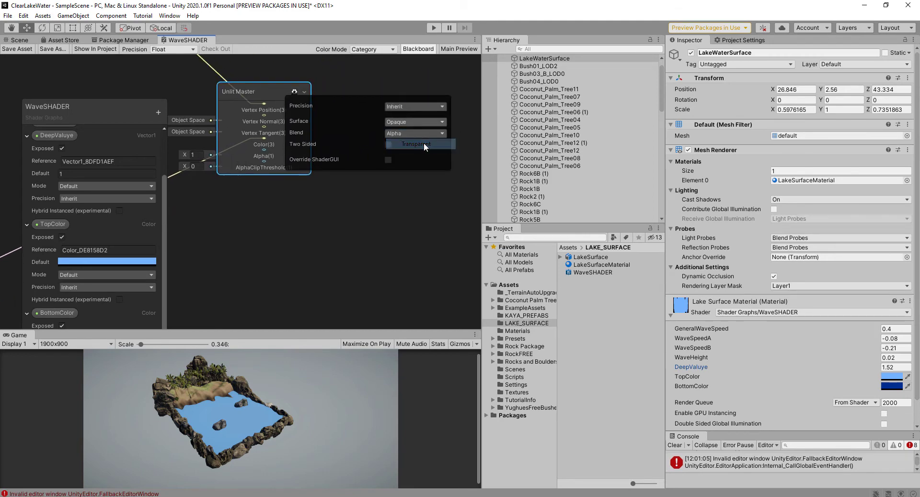
left_click(15, 50)
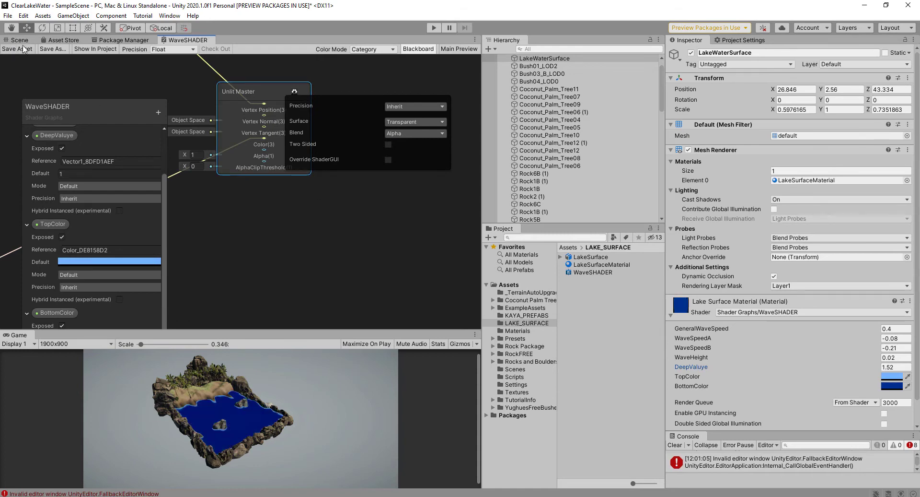
left_click(19, 40)
Zoom in on the lake and try DeepValuye values 2.5, 2 and 8
left_click_drag(319, 196, 305, 191, "alt")
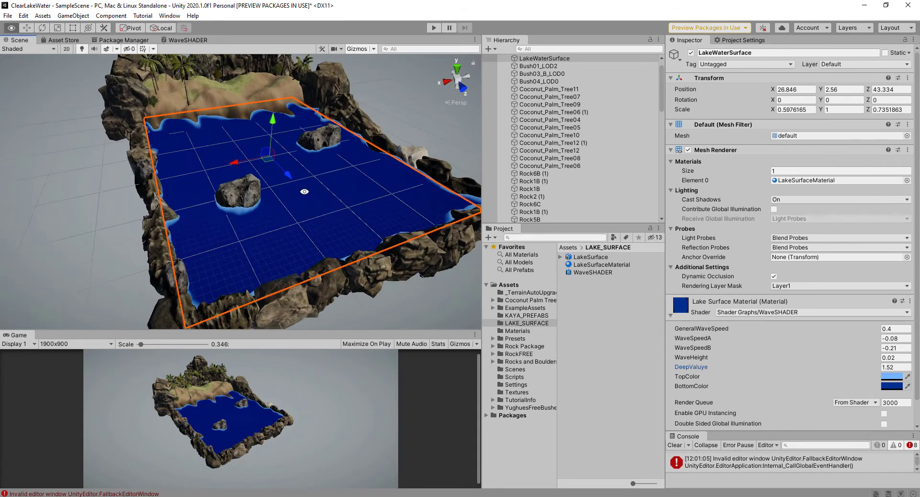
scroll(304, 191, "up", 3)
scroll(296, 197, "up", 3)
scroll(295, 196, "up", 3)
scroll(217, 174, "up", 2)
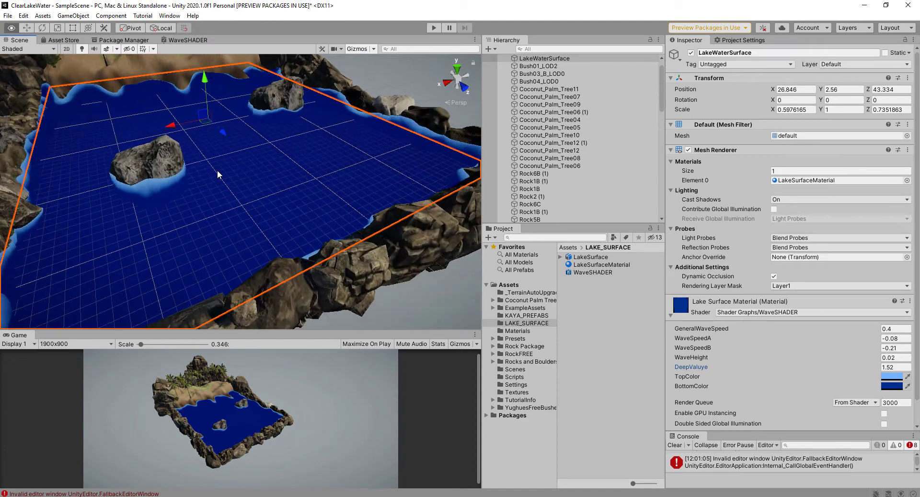
scroll(217, 174, "up", 2)
scroll(221, 183, "up", 2)
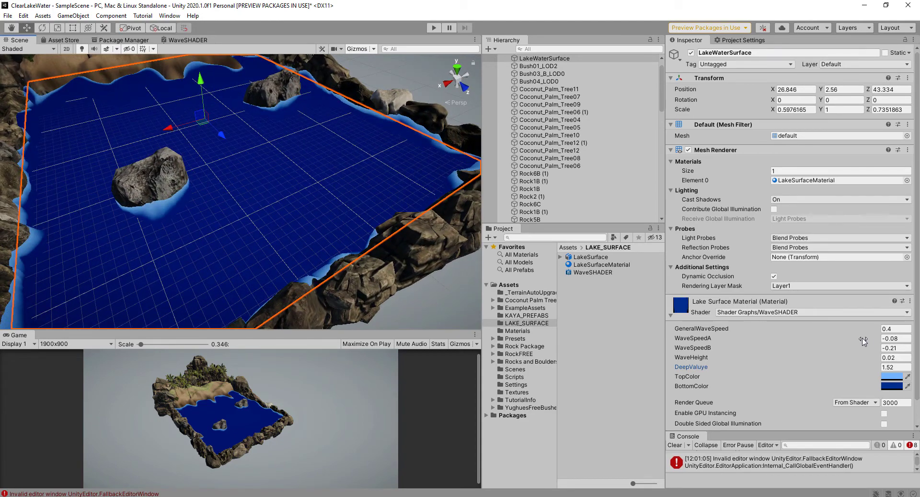
left_click(884, 367)
type("2.5")
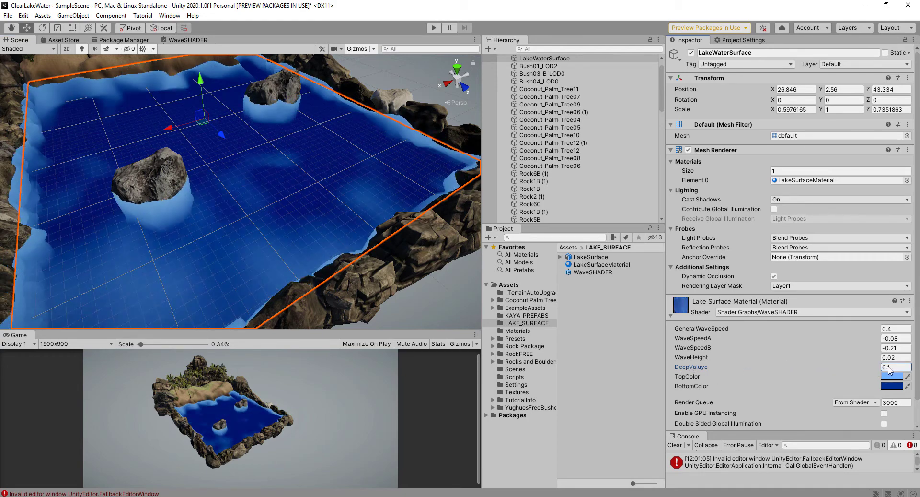
key("BackSpace")
type("2")
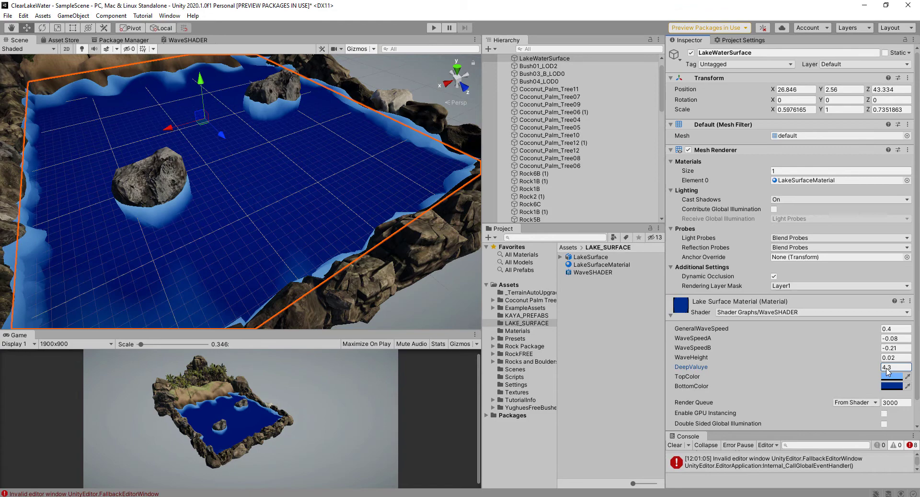
key("BackSpace")
type("8")
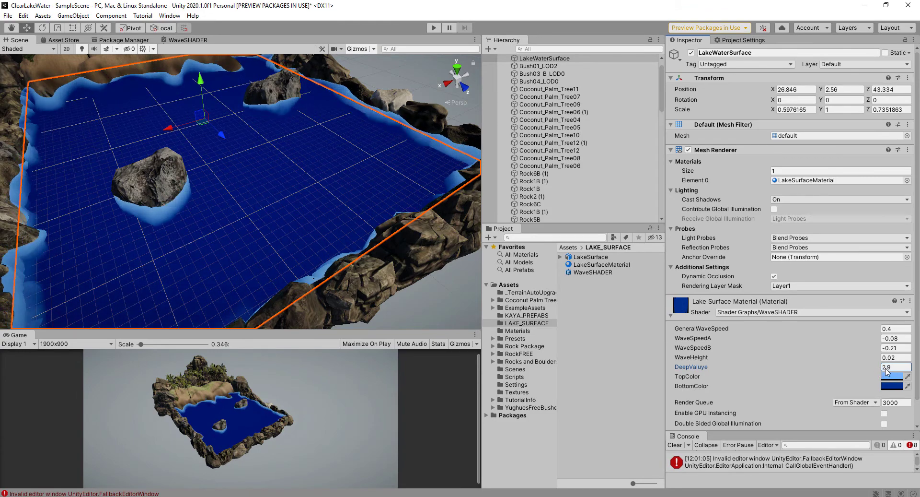
Try DeepValuye values 7.3, 5.7 and 2.2, then settle on 3.4
key("BackSpace")
key("BackSpace")
key("BackSpace")
type("7.3")
key("BackSpace")
key("BackSpace")
key("BackSpace")
type("5.7")
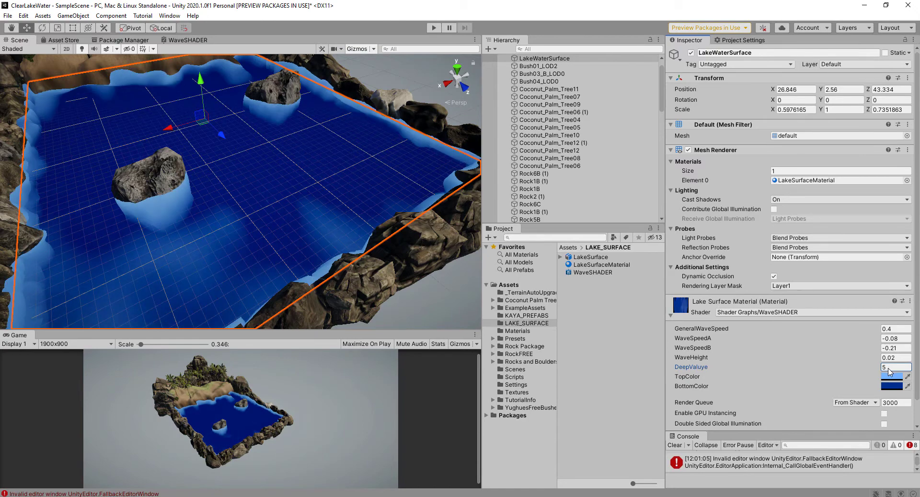
key("BackSpace")
key("BackSpace")
key("BackSpace")
type("2.2")
key("BackSpace")
key("BackSpace")
key("BackSpace")
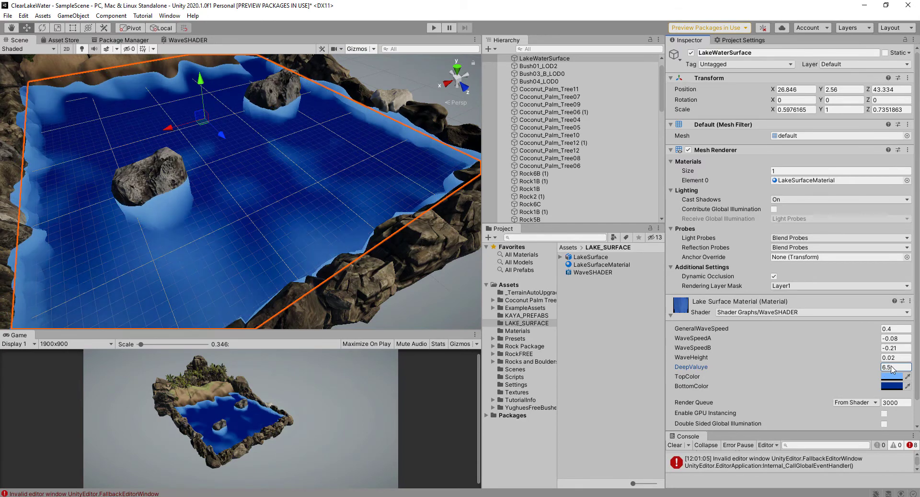
type("0.4")
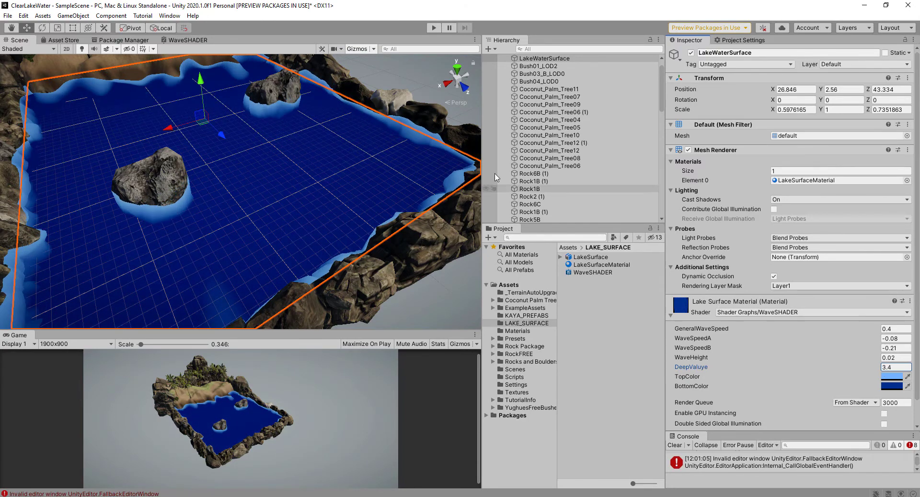
mouse_move(250, 182)
left_mouse_down("alt")
mouse_move(307, 156)
mouse_move(370, 189)
left_mouse_up("alt")
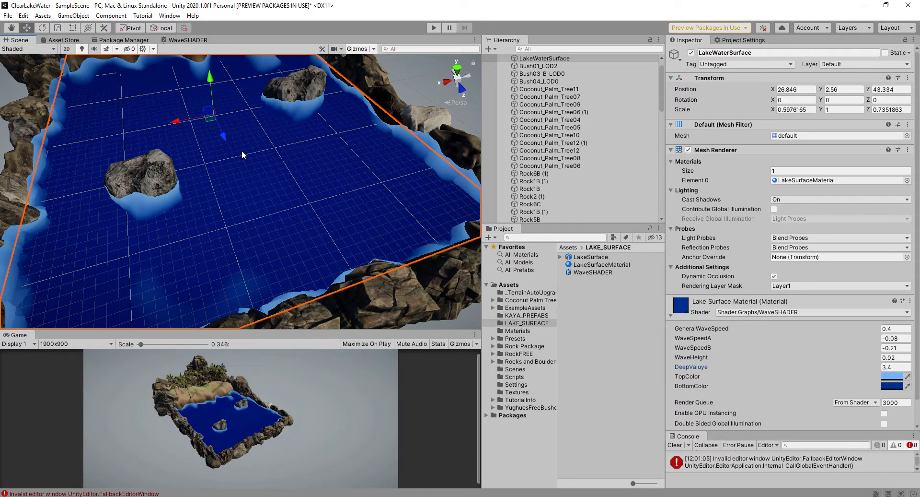
Remove the Lerp-to-Unlit Master Color connection in the maximized WaveSHADER graph
left_click(188, 40)
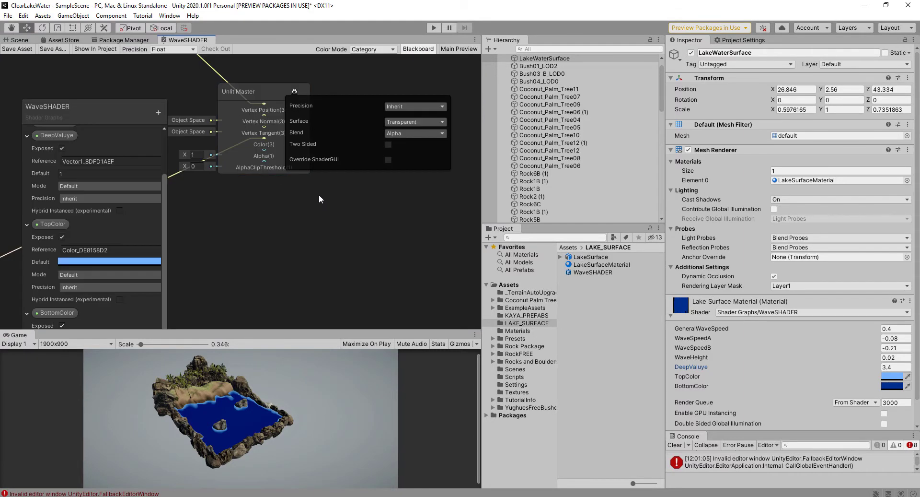
key("shift+space")
mouse_move(319, 194)
middle_mouse_down()
mouse_move(476, 263)
mouse_move(637, 284)
middle_mouse_up()
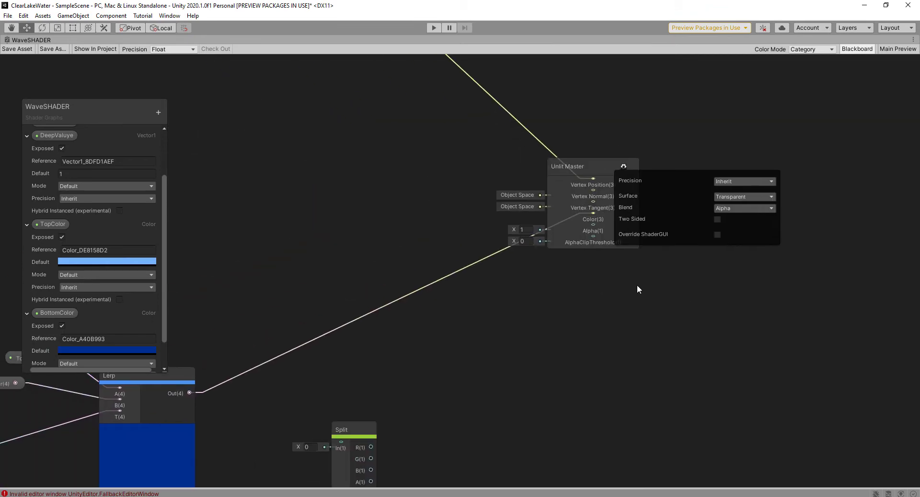
scroll(637, 287, "down", 3)
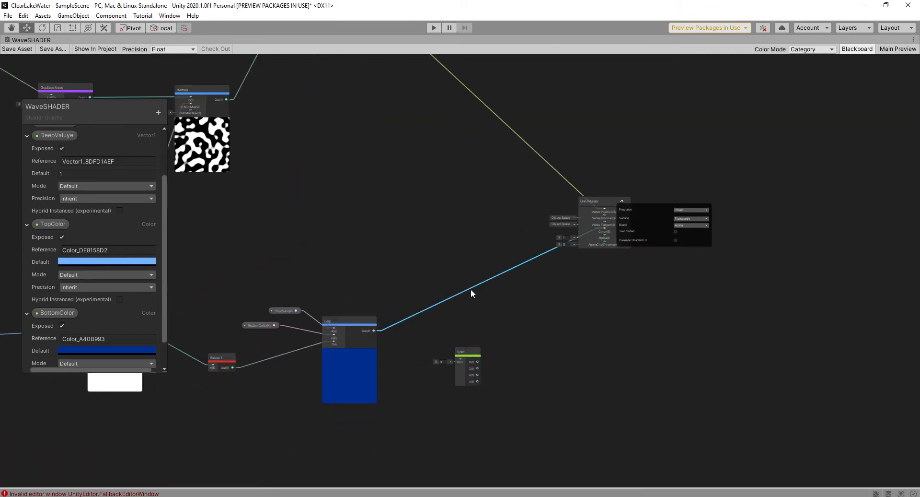
key("Delete")
Connect the Lerp output into the Split node's input and close the master settings popup
mouse_move(468, 353)
left_mouse_down()
mouse_move(465, 310)
mouse_move(469, 331)
left_mouse_up()
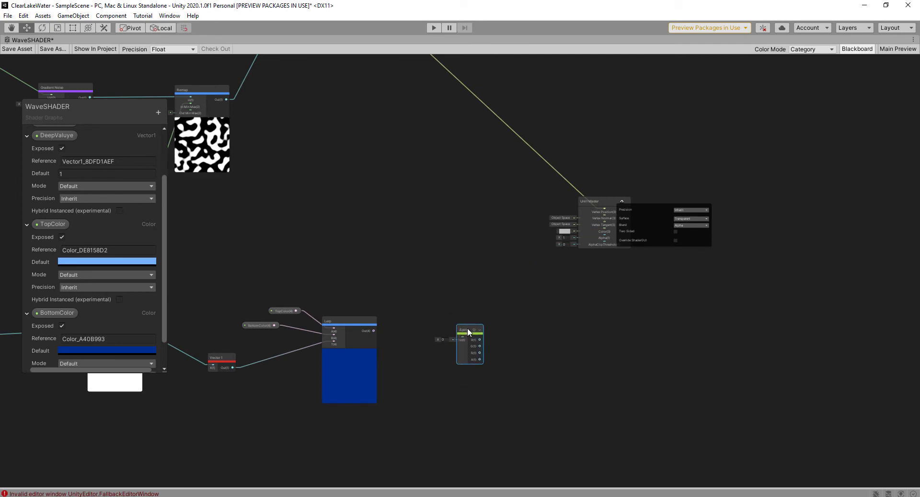
scroll(410, 342, "up", 1)
scroll(411, 342, "up", 1)
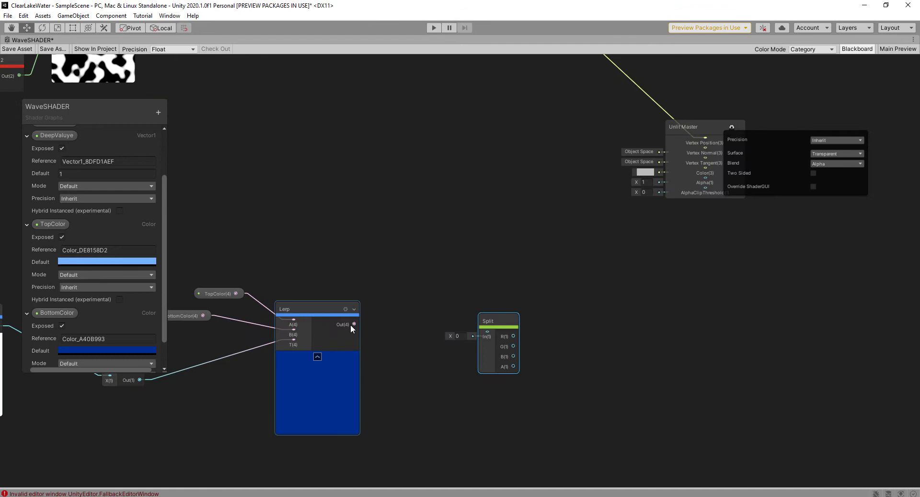
left_click_drag(354, 325, 487, 332)
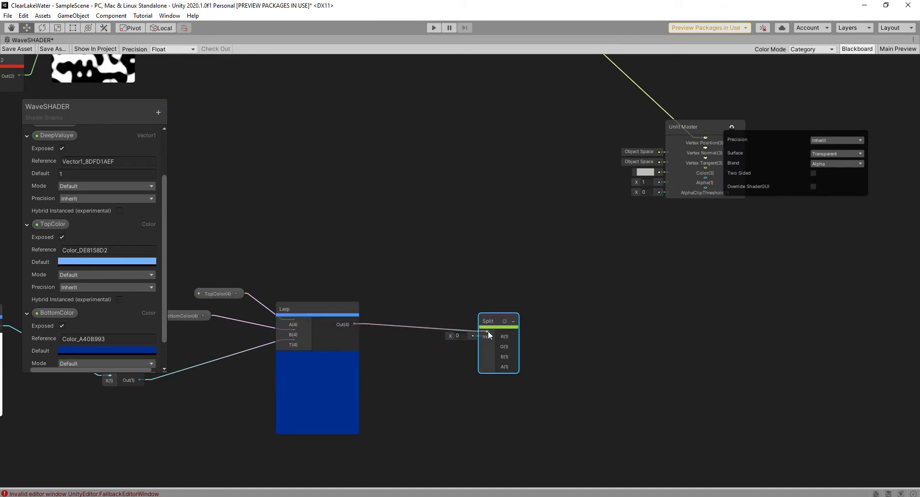
middle_click_drag(663, 330, 631, 339)
scroll(631, 339, "down", 3)
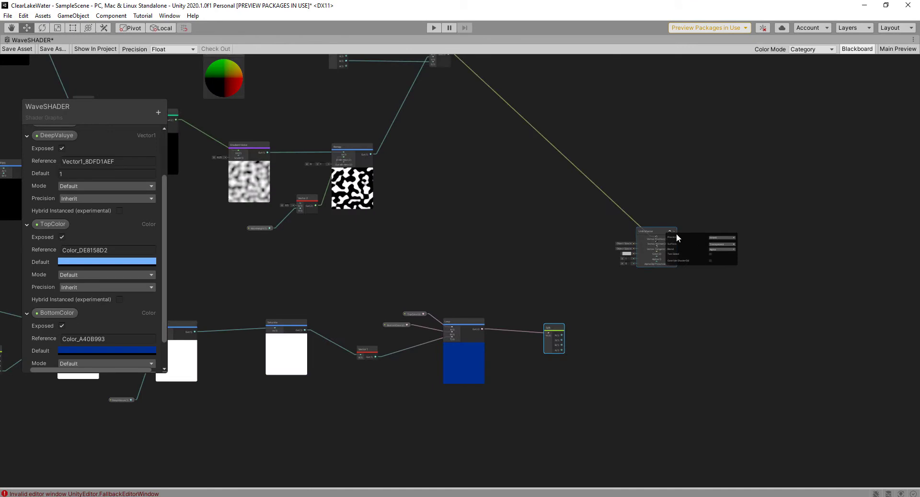
left_click(657, 239)
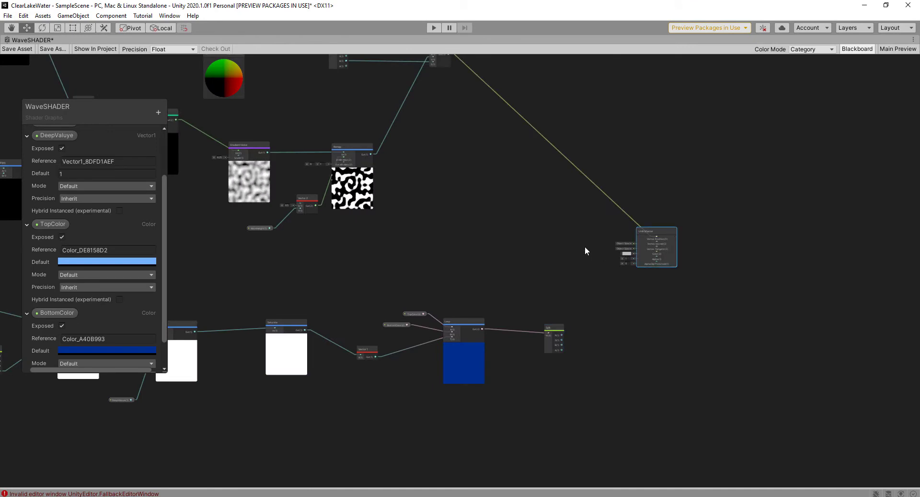
scroll(538, 283, "down", 4)
middle_click_drag(602, 304, 772, 349)
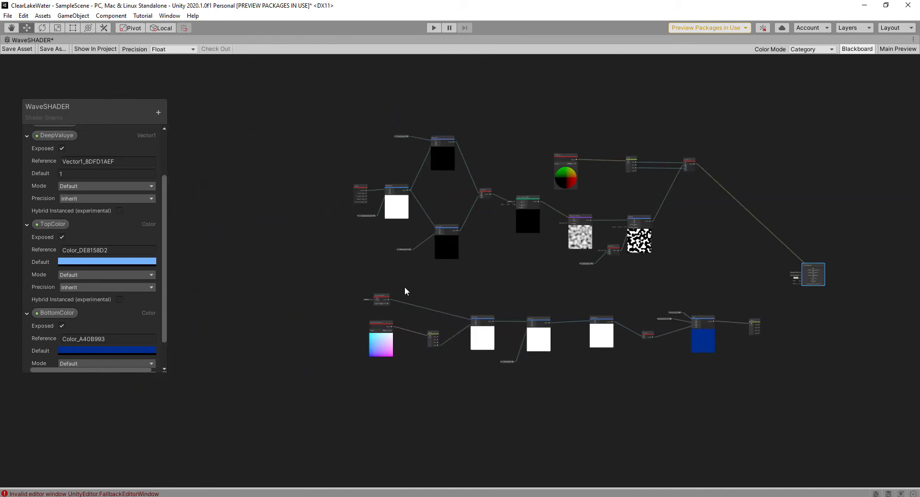
left_click_drag(324, 275, 770, 375)
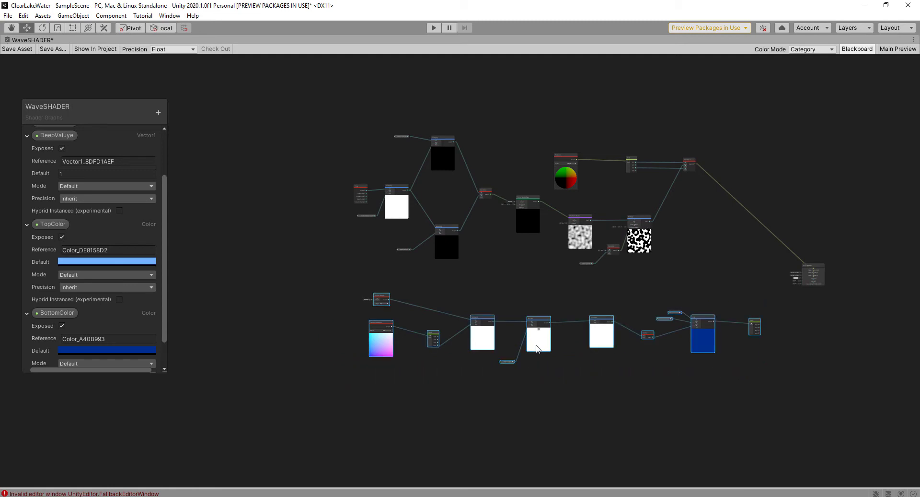
left_click_drag(539, 348, 510, 417)
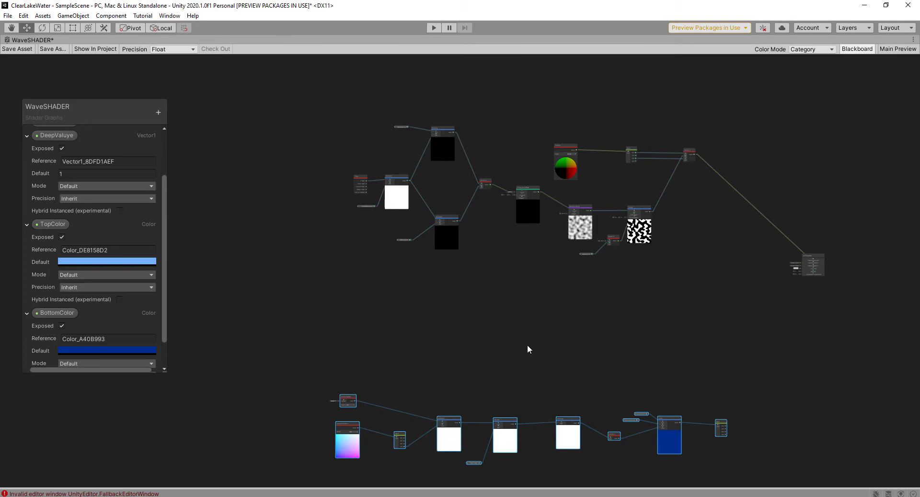
Add a Time node via the node search and position it in the graph
left_click(345, 279)
middle_click_drag(287, 310, 300, 312)
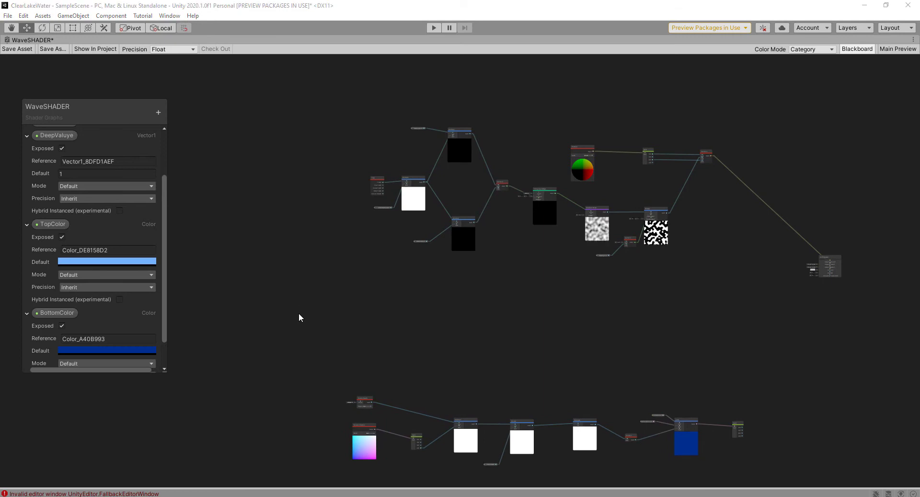
key("space")
type("time")
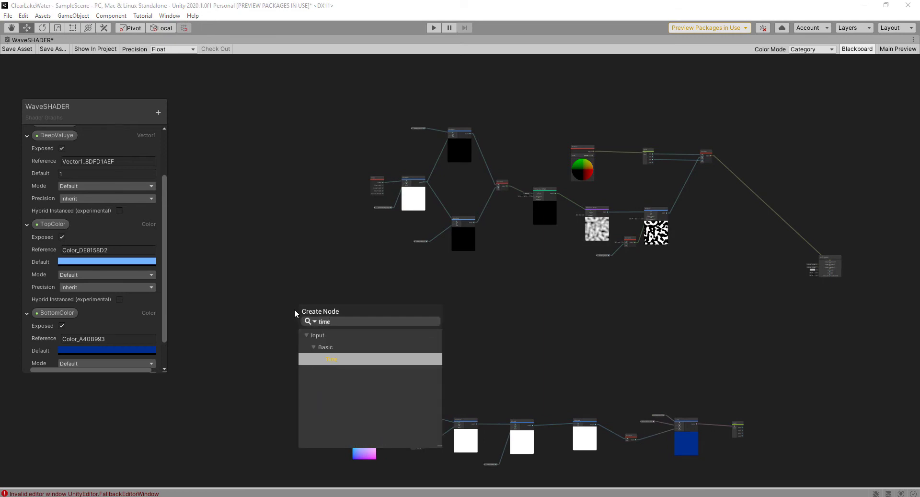
left_click(347, 361)
scroll(315, 323, "up", 5)
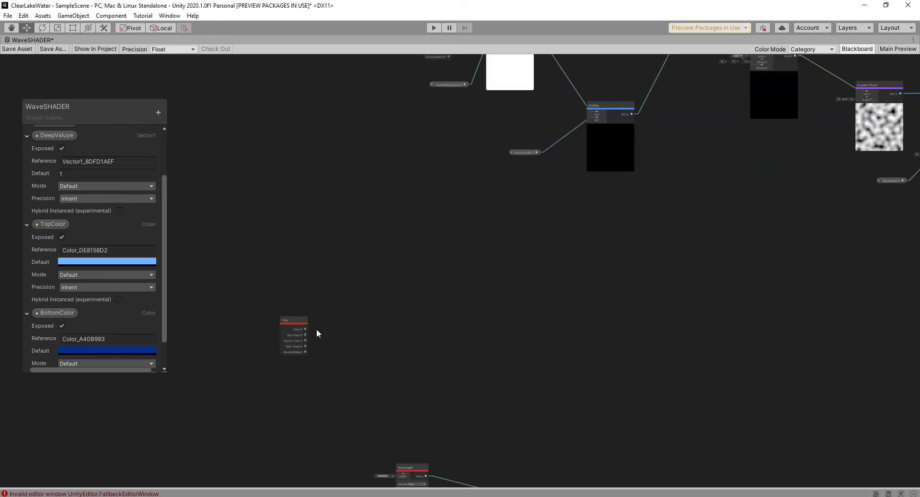
left_click_drag(286, 321, 286, 294)
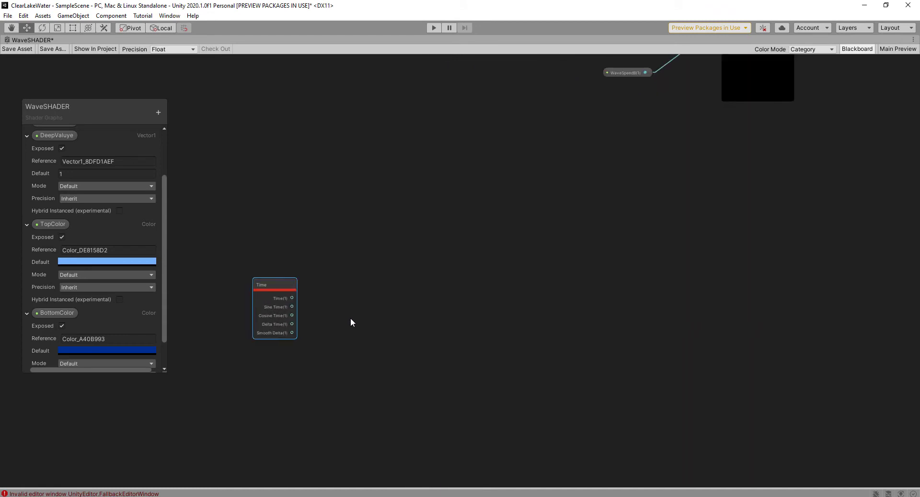
middle_click_drag(350, 317, 412, 315)
scroll(401, 302, "up", 4)
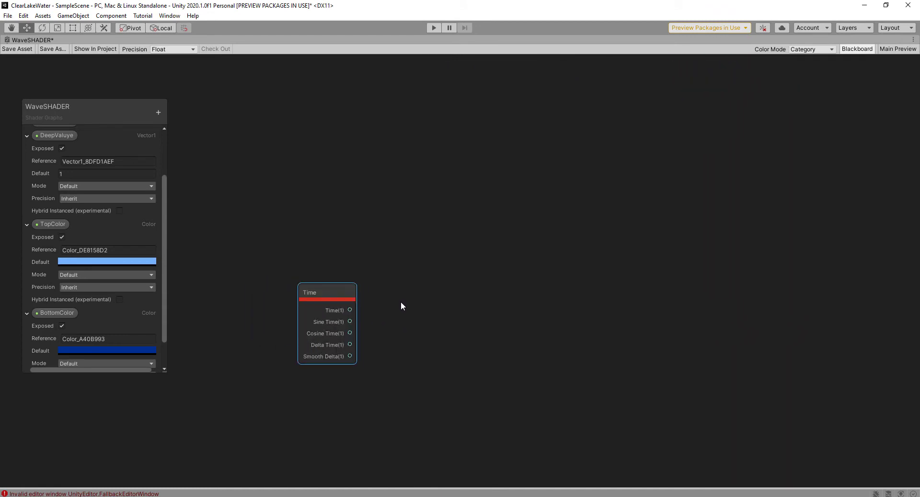
Add a Multiply node and move it up and to the right
key("space")
type("mult")
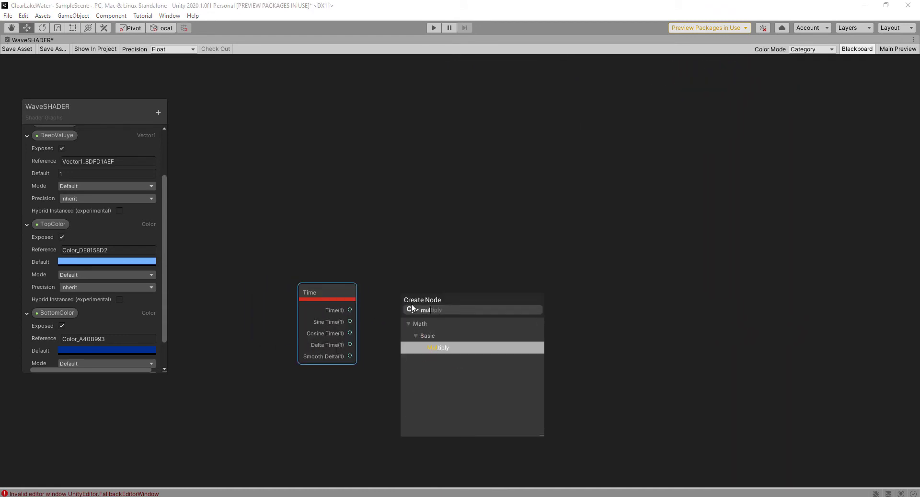
left_click(430, 349)
left_click_drag(422, 318, 474, 217)
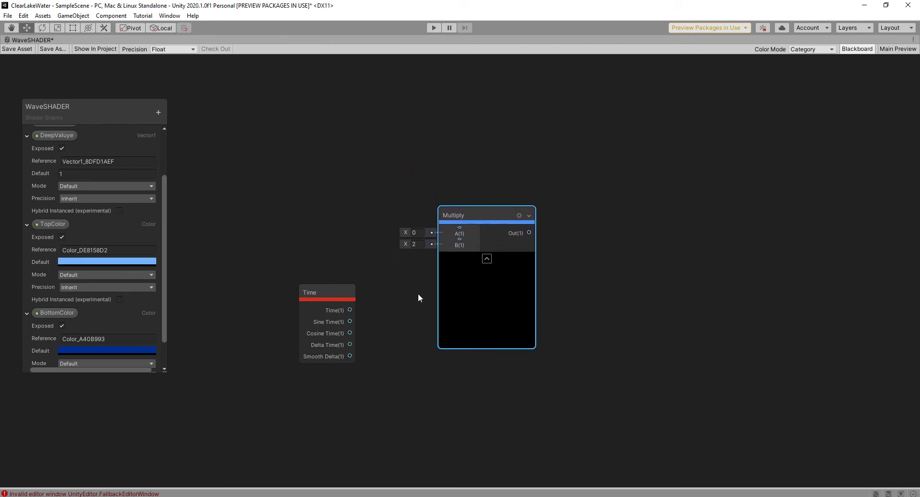
Create a Vector1 blackboard property named Velocity with default value 1
left_click(159, 116)
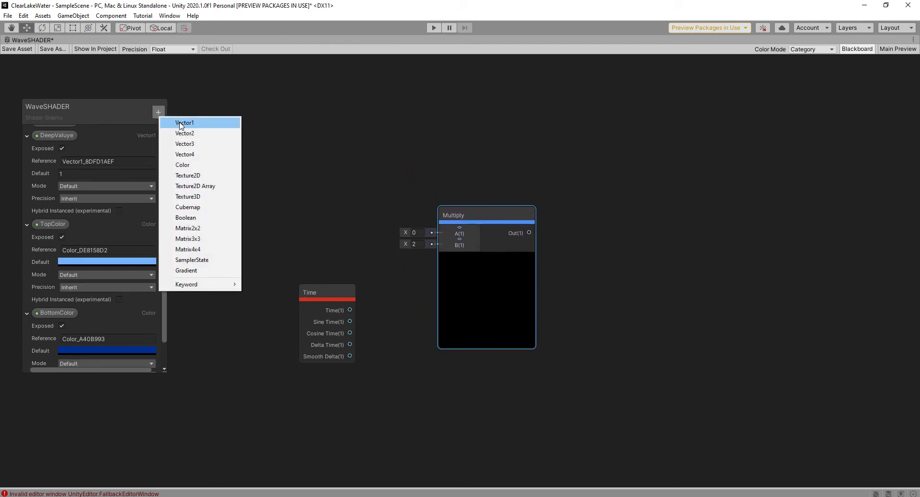
left_click(181, 124)
left_click_drag(164, 208, 164, 306)
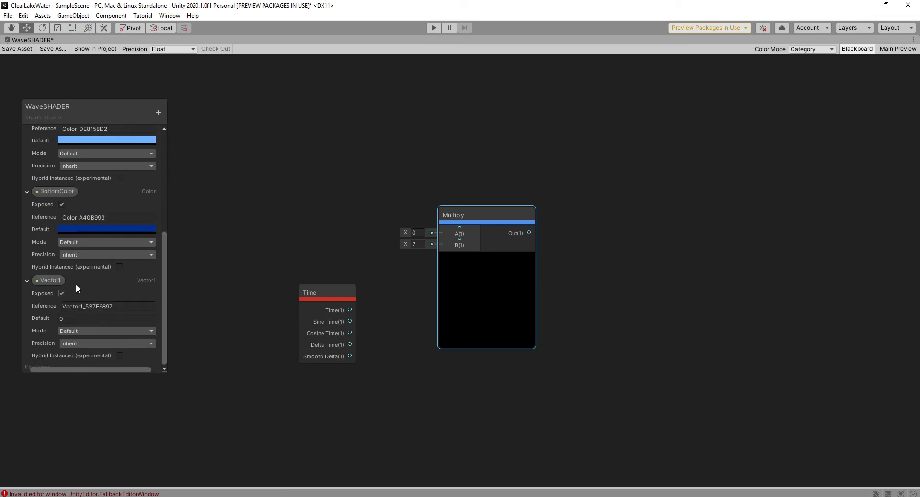
double_click(49, 279)
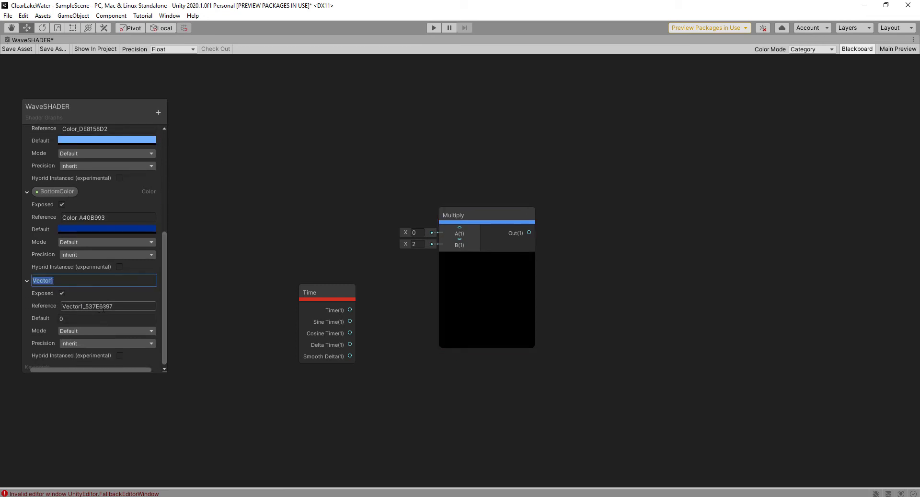
type("R")
key("BackSpace")
key("BackSpace")
type("Ve")
type("locit")
type("y")
left_click(85, 319)
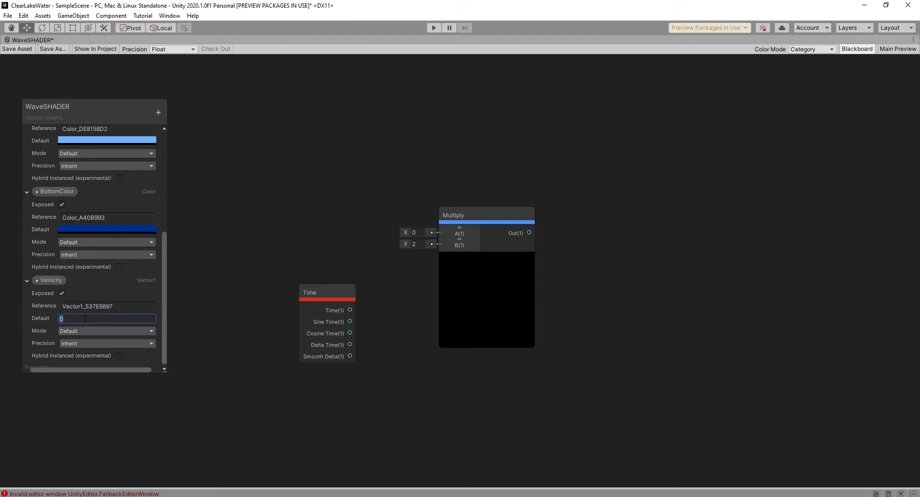
type("1")
key("Return")
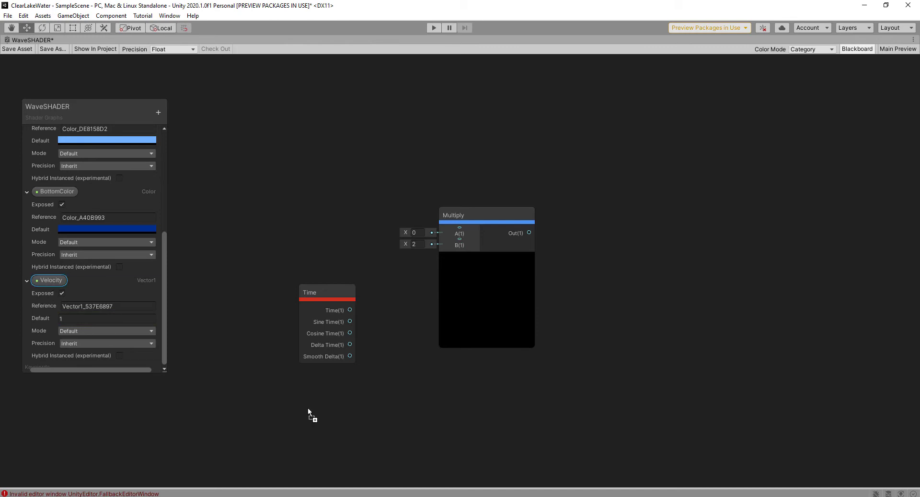
Place a Velocity node and wire Time into Multiply A and Velocity into Multiply B
left_click_drag(369, 401, 369, 401)
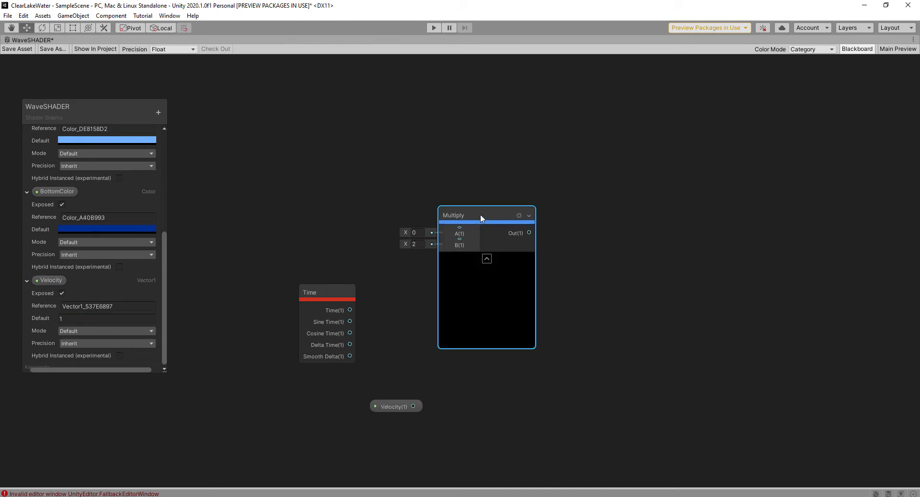
left_click_drag(481, 214, 498, 263)
left_click_drag(391, 407, 457, 329)
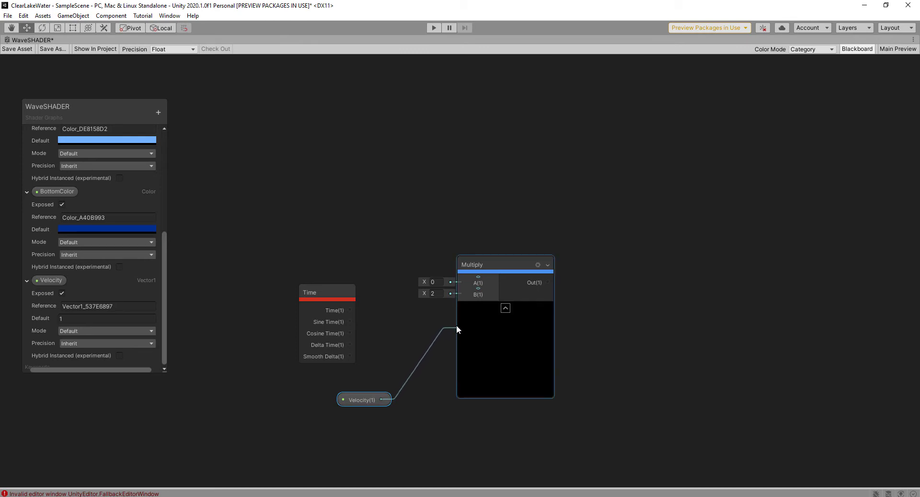
left_click_drag(457, 329, 479, 288)
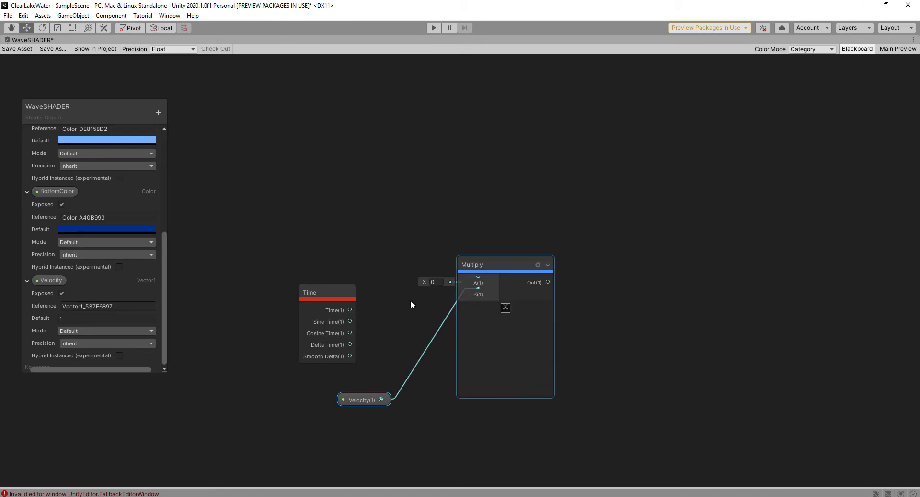
left_click_drag(350, 309, 480, 277)
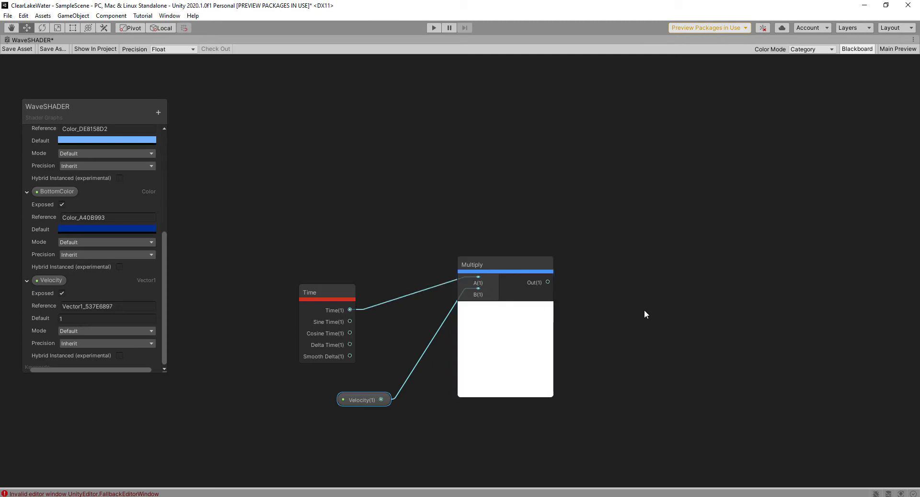
middle_click_drag(645, 310, 545, 284)
Add a Tiling And Offset node to the graph
key("space")
type("t")
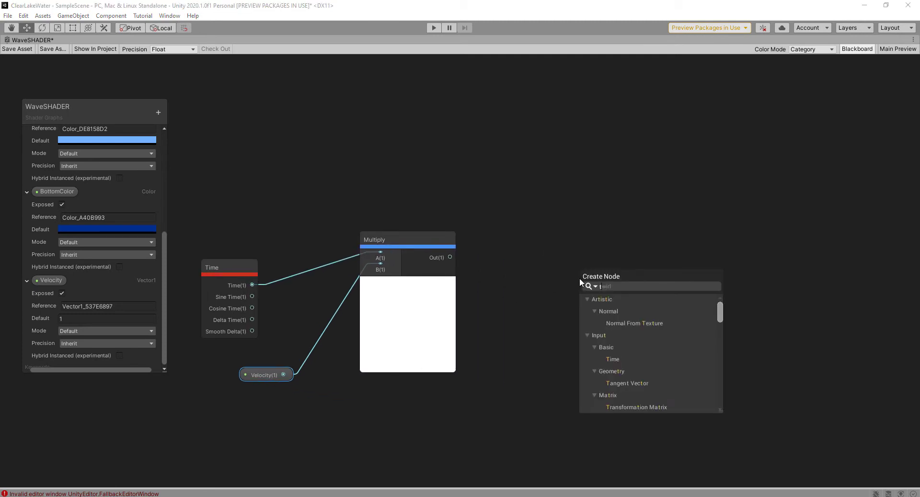
type("ilin")
left_click(629, 312)
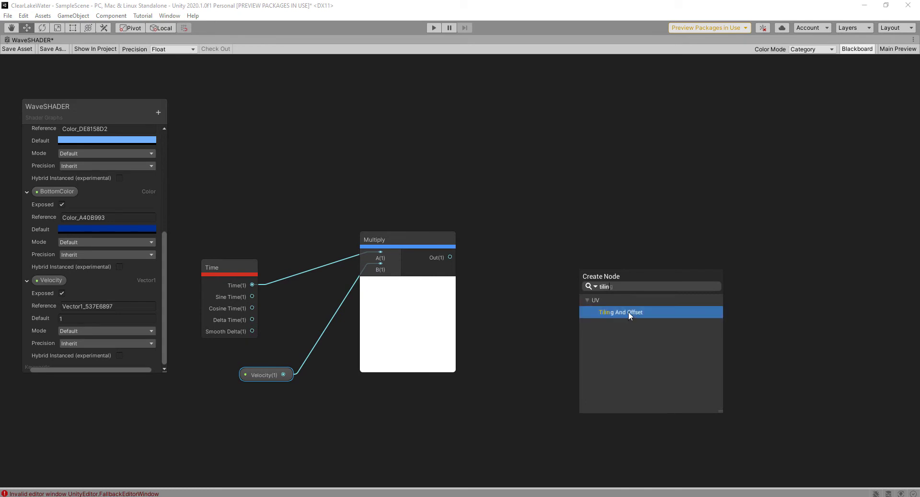
Create a Vector1 property named Size with default value 5
left_click(159, 112)
left_click(167, 119)
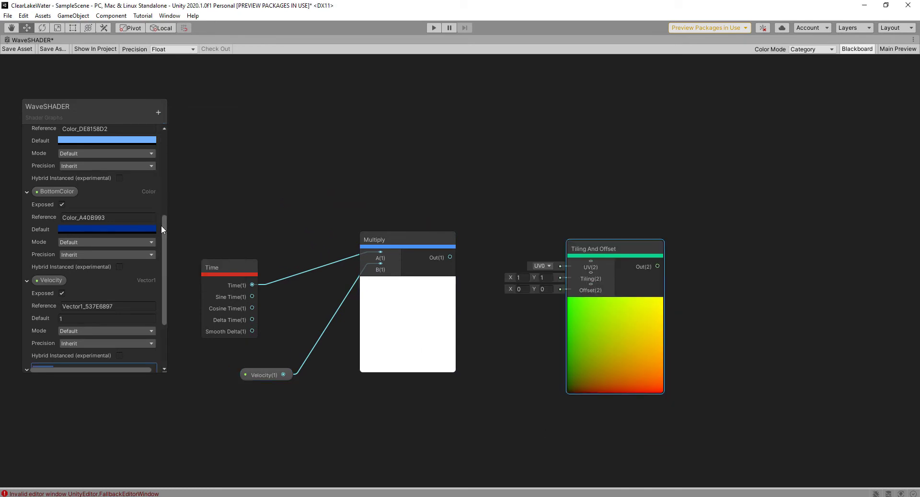
left_click(161, 225)
scroll(161, 356, "down", 3)
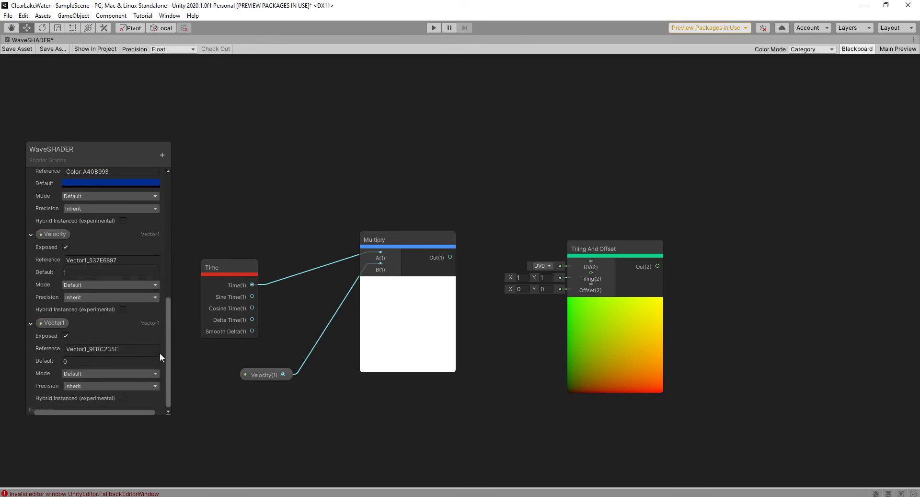
double_click(49, 320)
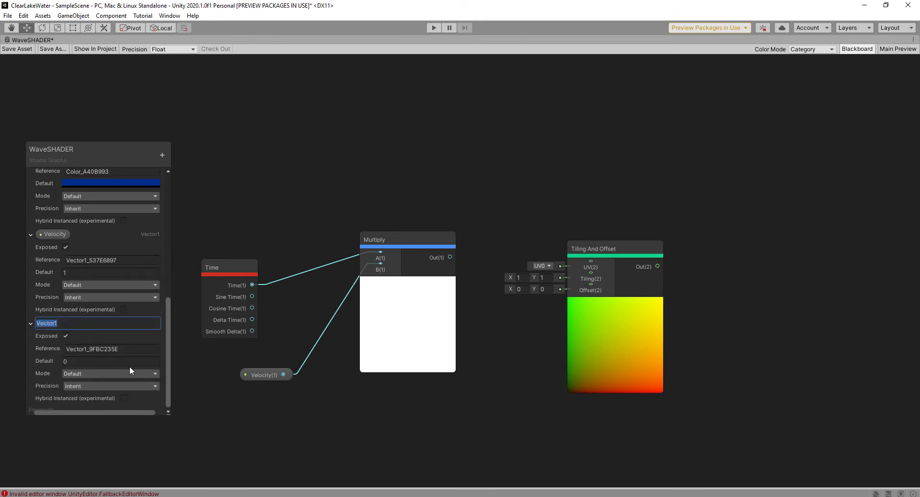
type("Siz")
type("e")
left_click(78, 361)
type("5")
key("Return")
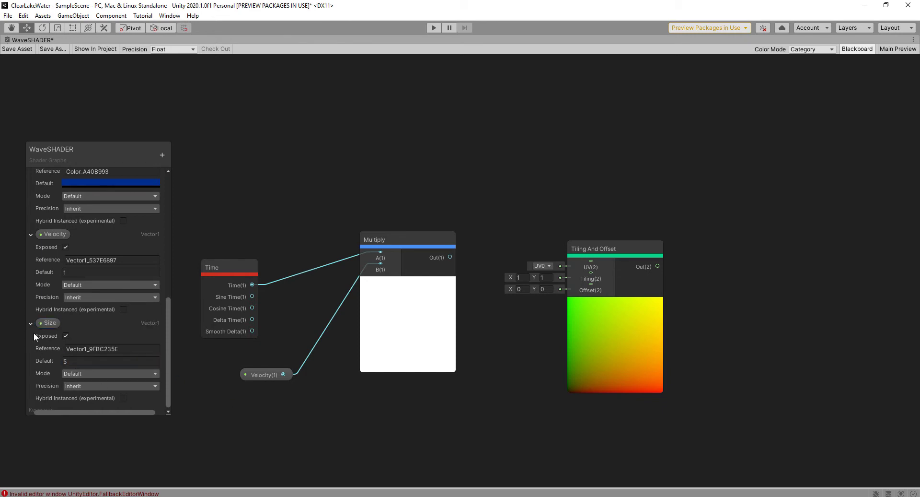
Feed a Size node into Tiling and connect the Multiply output to Offset
left_click_drag(47, 323, 289, 220)
left_click_drag(483, 190, 591, 274)
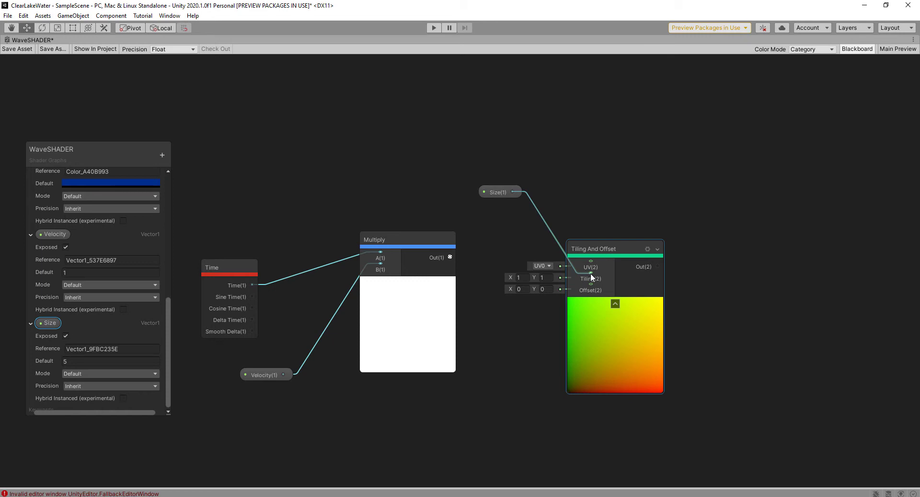
mouse_move(451, 256)
left_mouse_down()
mouse_move(595, 300)
mouse_move(595, 283)
left_mouse_up()
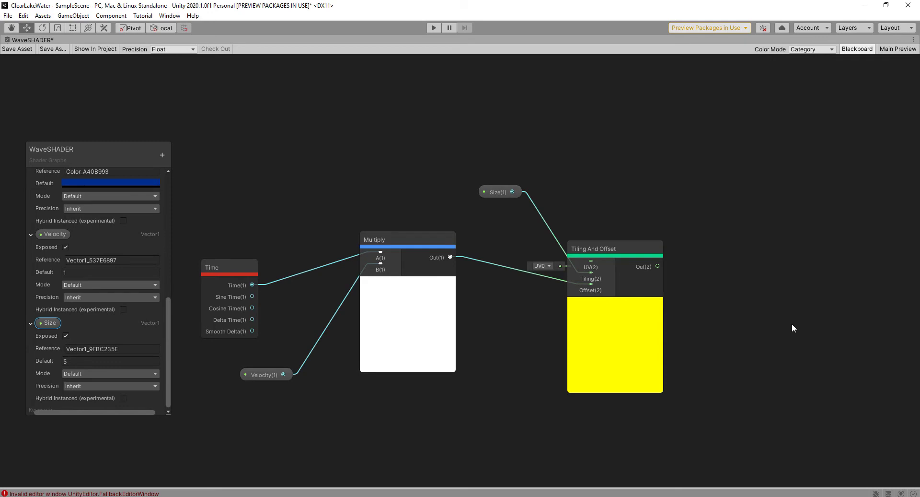
mouse_move(792, 323)
middle_mouse_down()
mouse_move(671, 302)
mouse_move(652, 317)
middle_mouse_up()
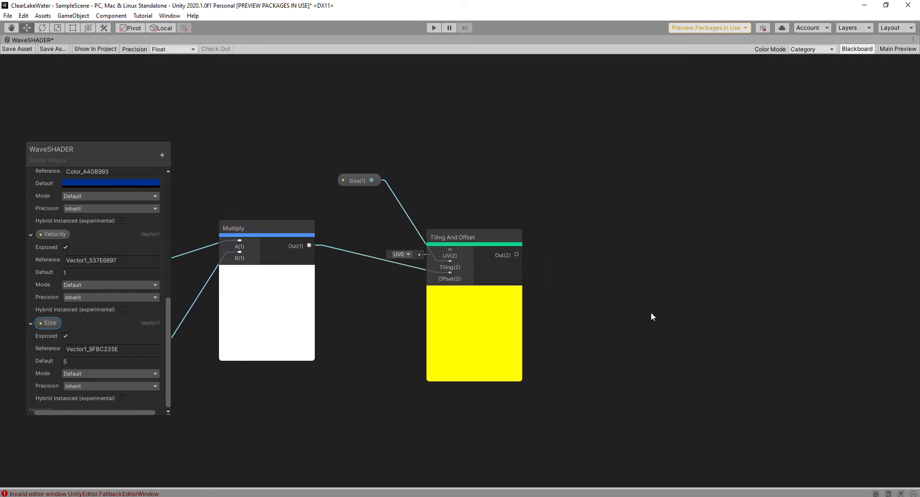
Add an Add node fed by the Tiling And Offset output on input A
key("space")
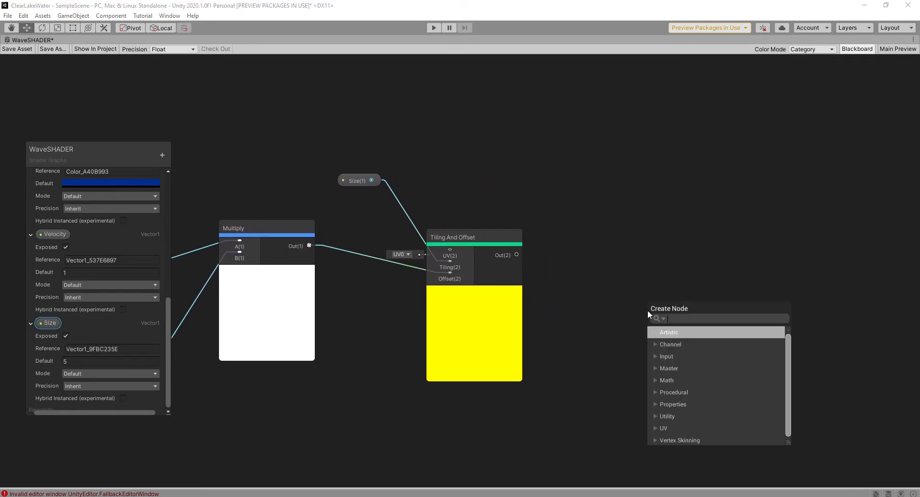
type("add")
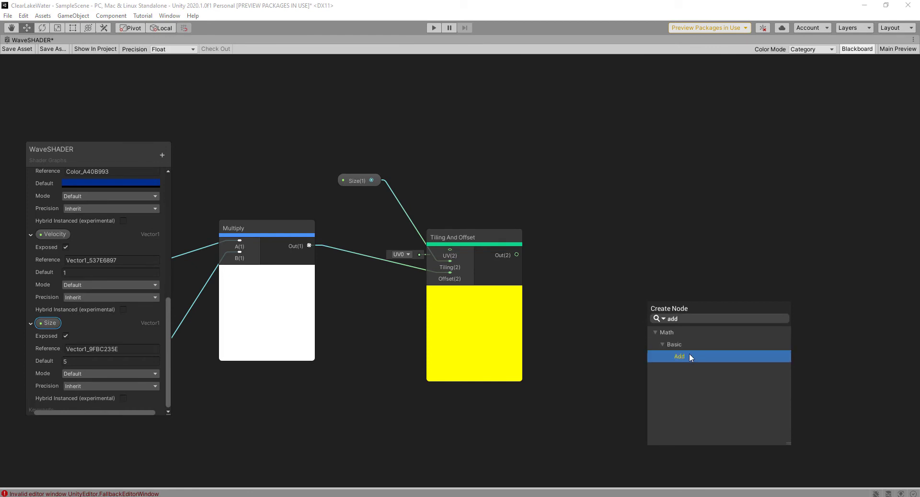
left_click(689, 356)
left_click_drag(679, 321, 677, 252)
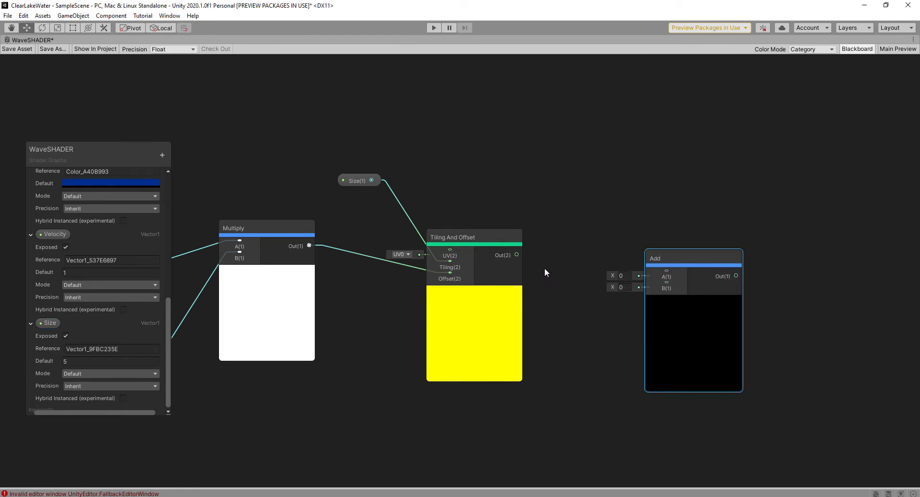
left_click_drag(517, 255, 667, 271)
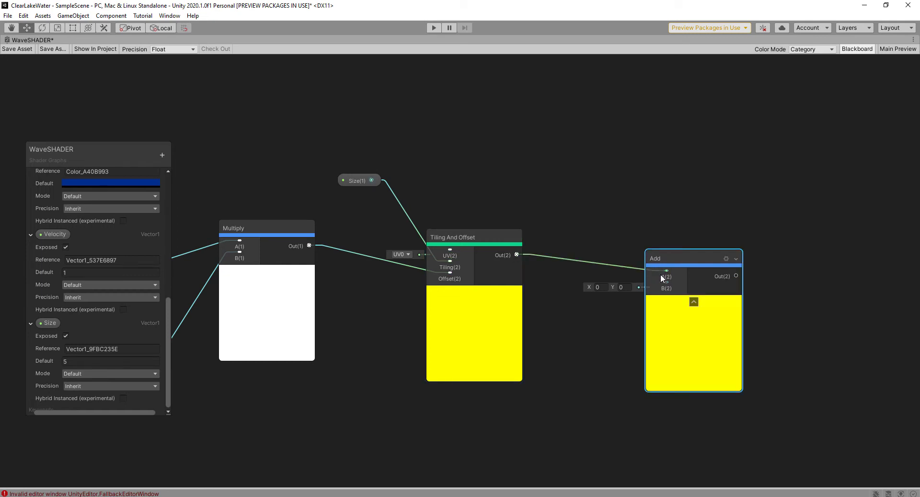
left_click(521, 401)
Create a RefractionVelocity float property with default 2 and feed it into Add's B
left_click(162, 154)
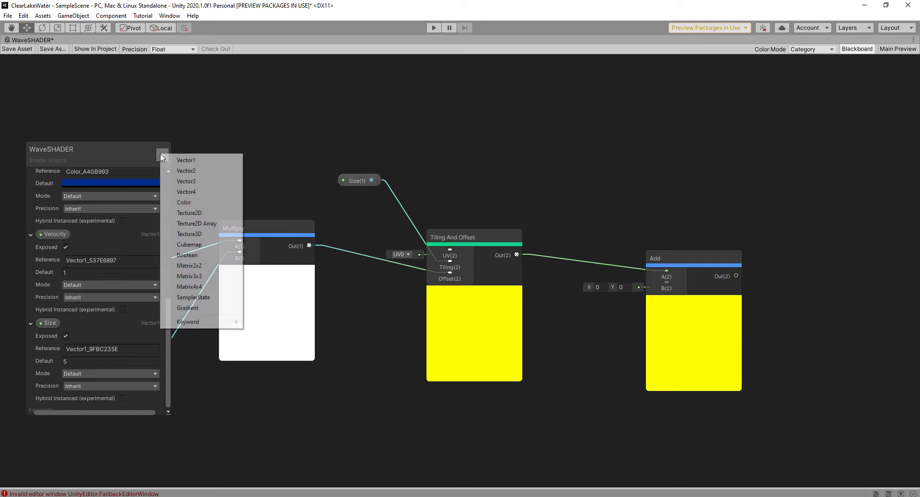
left_click(178, 159)
left_click_drag(168, 280, 165, 312)
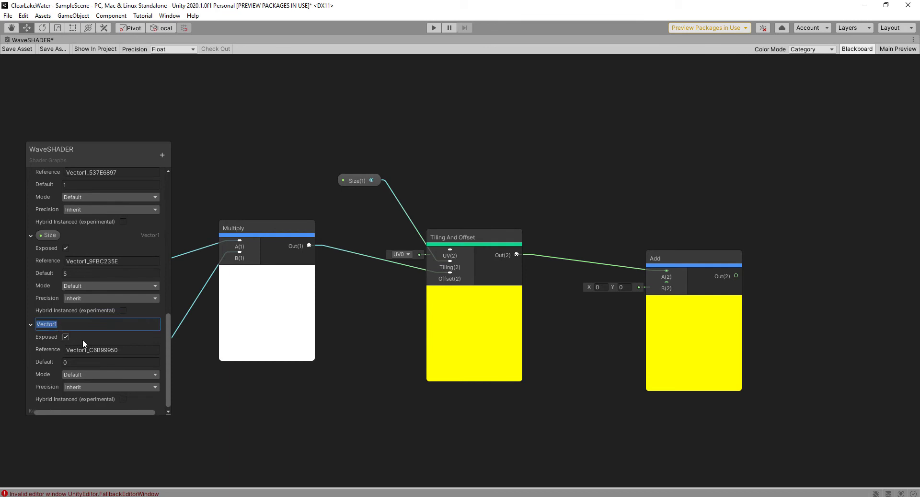
type("RefractionVelocity")
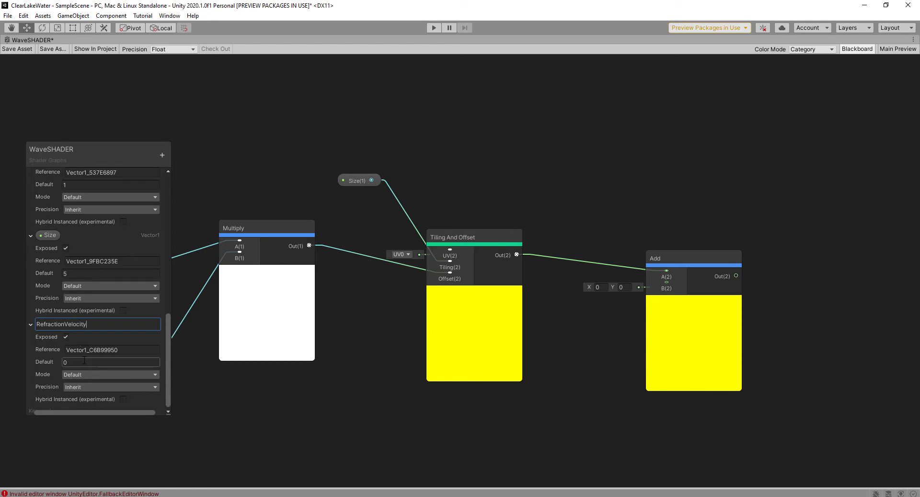
left_click(80, 361)
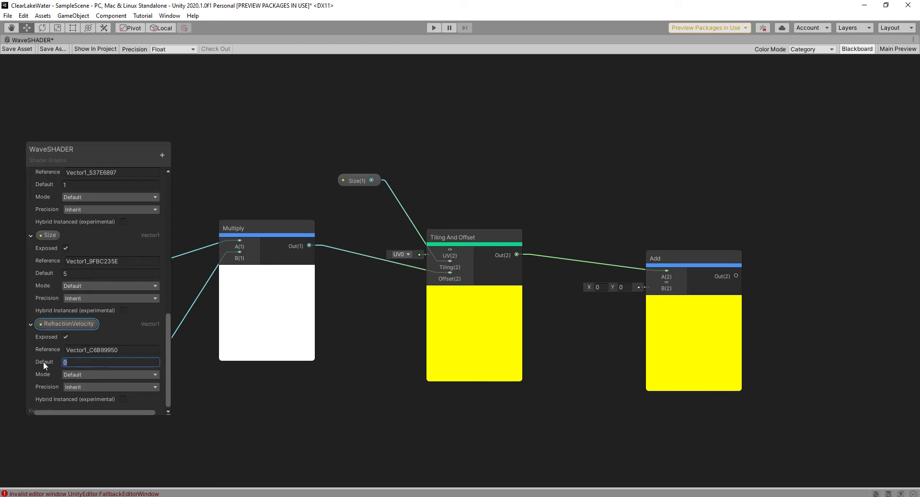
type("2")
mouse_move(65, 323)
left_mouse_down()
mouse_move(103, 342)
mouse_move(504, 417)
left_mouse_up()
mouse_move(579, 380)
left_mouse_down()
mouse_move(590, 381)
mouse_move(582, 377)
mouse_move(667, 281)
left_mouse_up()
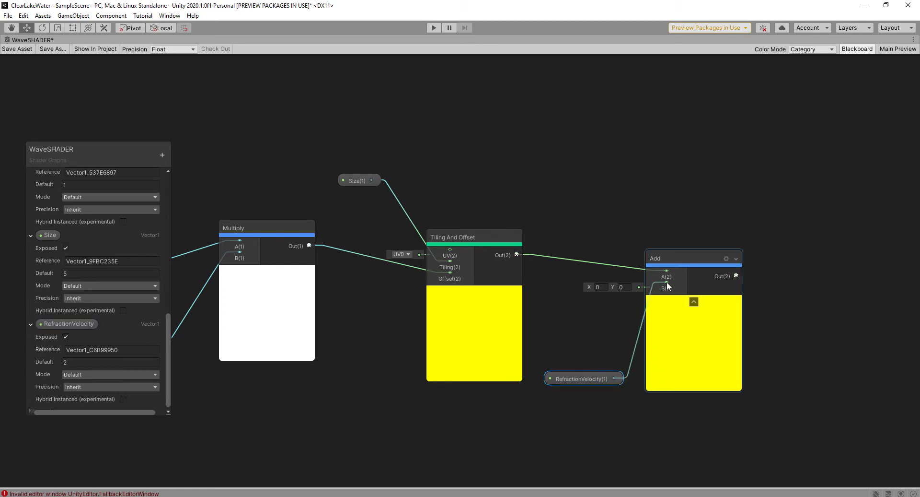
Duplicate the Add node with Ctrl+D
middle_click_drag(850, 381, 758, 364)
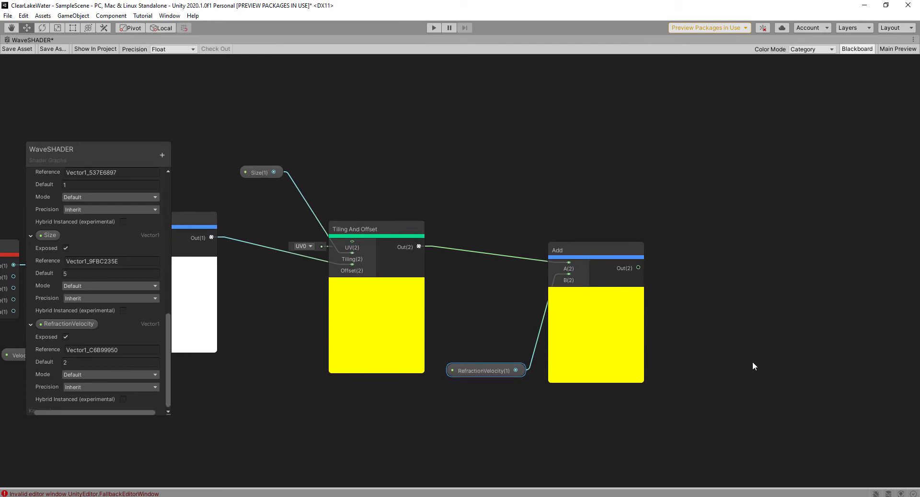
middle_click_drag(754, 365, 682, 358)
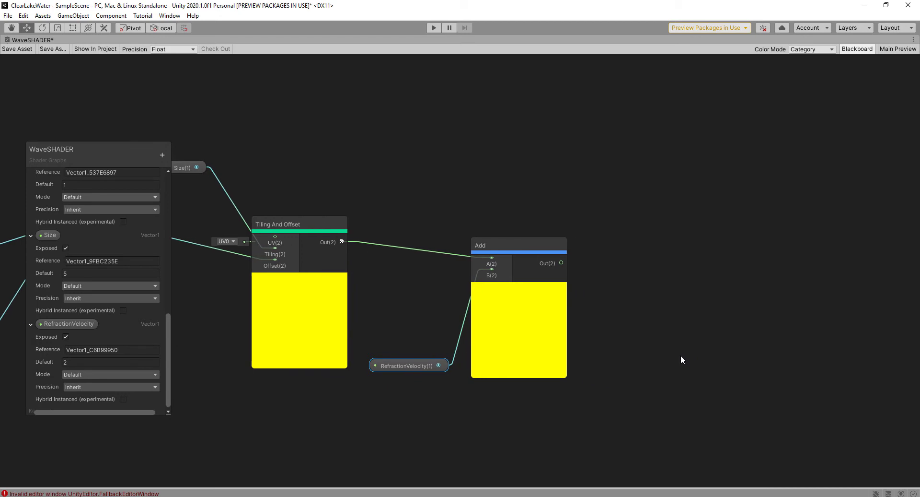
left_click(531, 242)
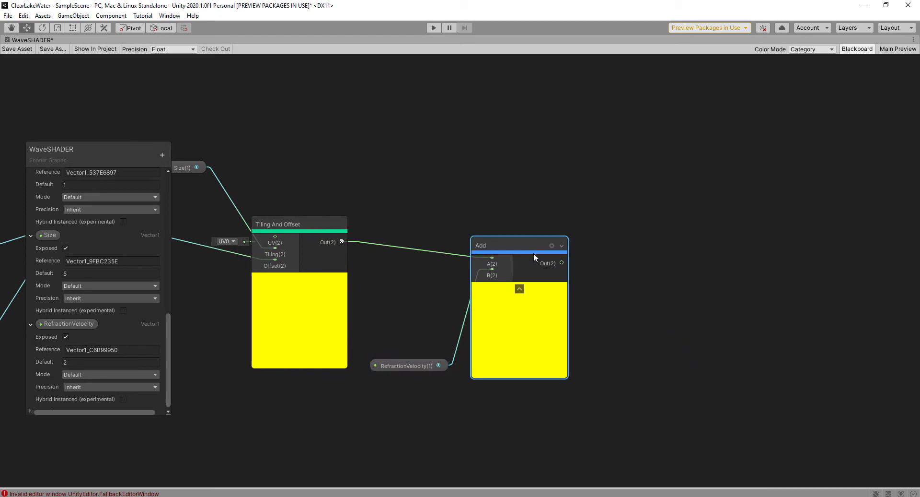
key("ctrl+d")
Wire the first Add's output into the second Add and add a new float property
mouse_move(543, 255)
left_mouse_down()
mouse_move(684, 269)
mouse_move(709, 282)
left_mouse_up()
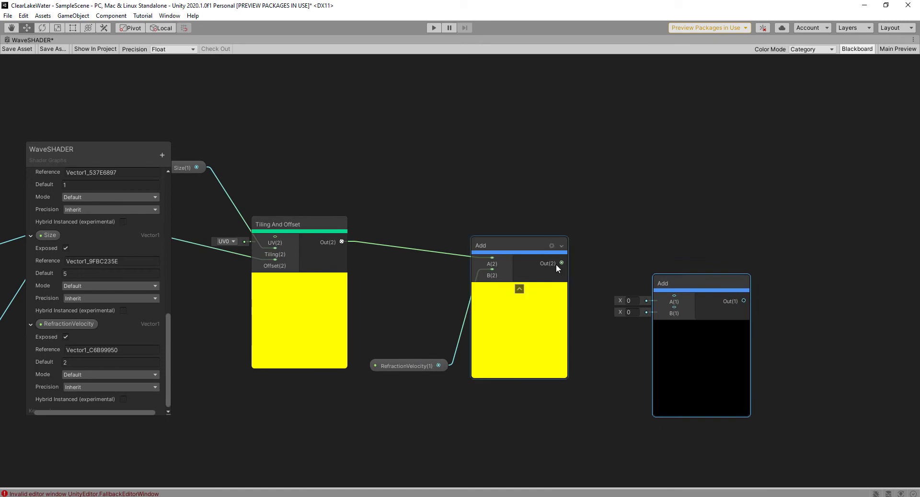
mouse_move(561, 263)
left_mouse_down()
mouse_move(605, 288)
mouse_move(675, 298)
left_mouse_up()
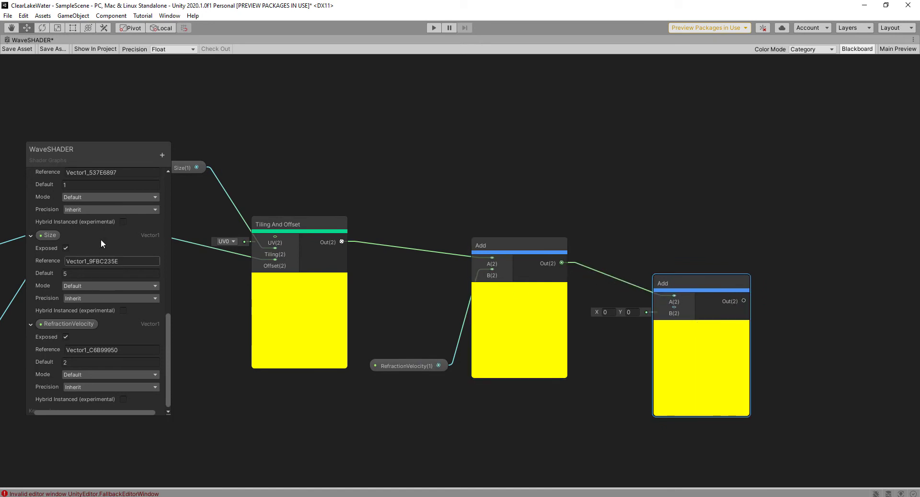
left_click(162, 155)
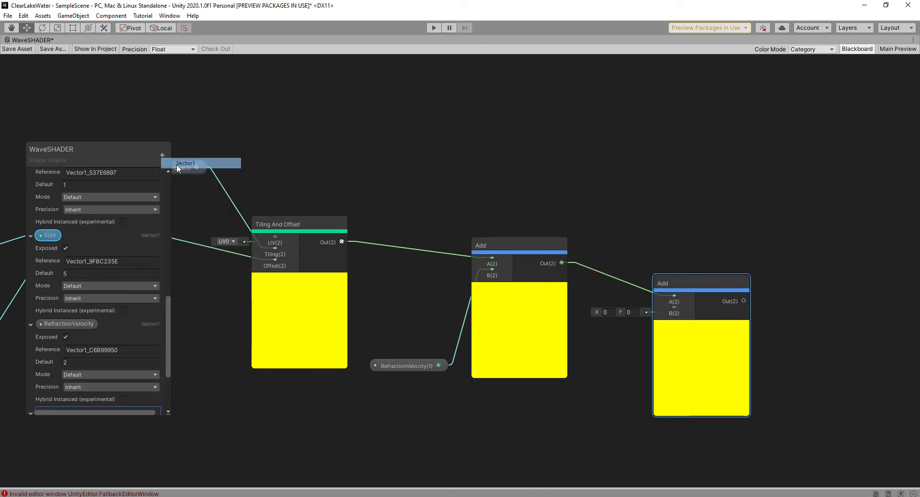
left_click_drag(167, 318, 163, 364)
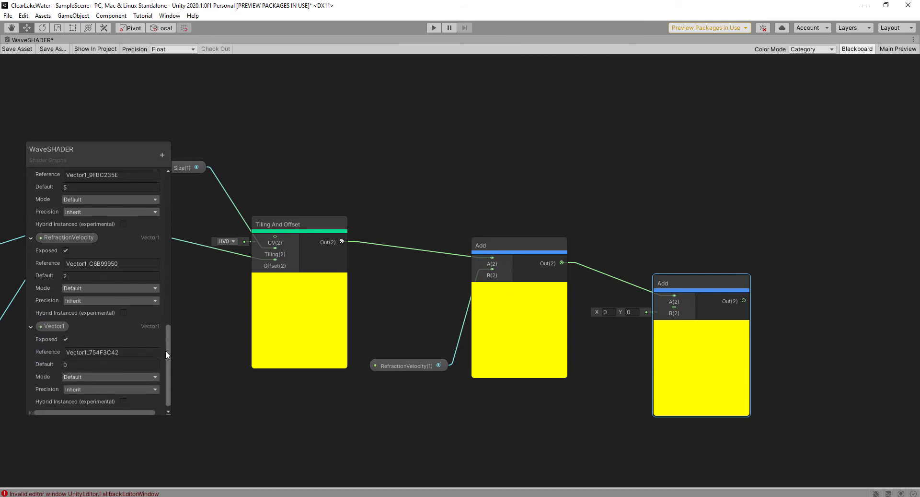
double_click(53, 322)
Name the property RefractionSize with default 10 and connect it to the second Add's B
type("R")
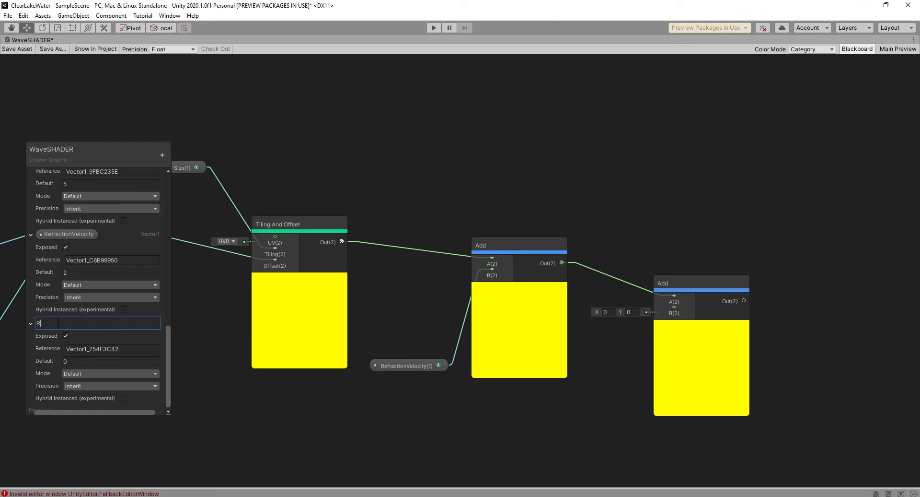
type("ef")
type("Size")
key("Return")
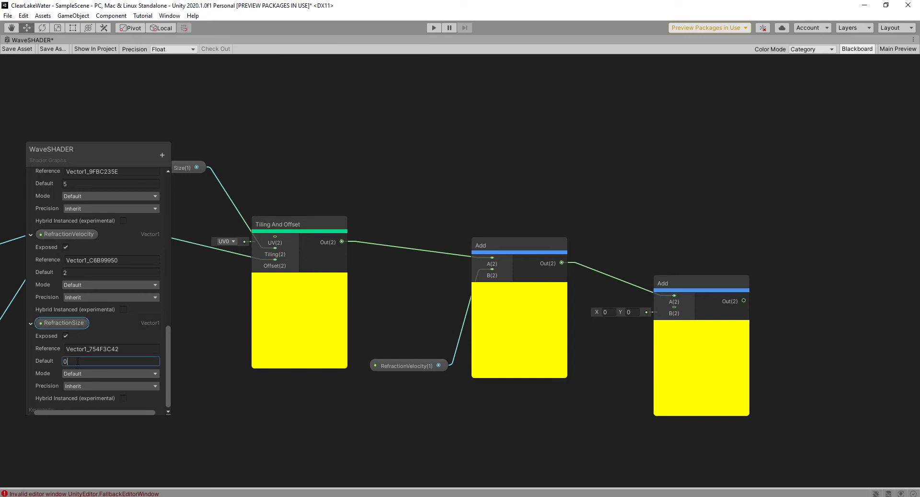
left_click(78, 361)
type("10")
left_click(283, 425)
mouse_move(55, 325)
left_mouse_down()
mouse_move(585, 394)
mouse_move(675, 312)
left_mouse_up()
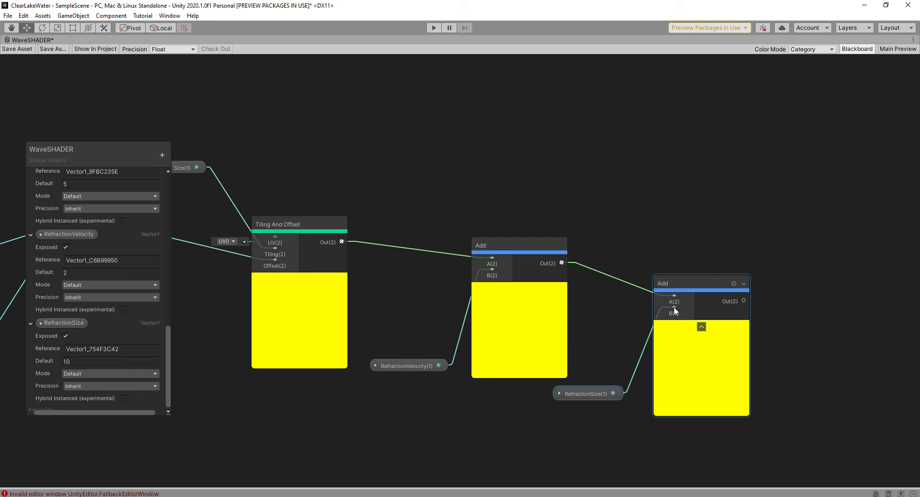
middle_click_drag(769, 299, 648, 308)
Add a Gradient Noise node whose UV is driven by the second Add node's output
scroll(693, 275, "down", 1)
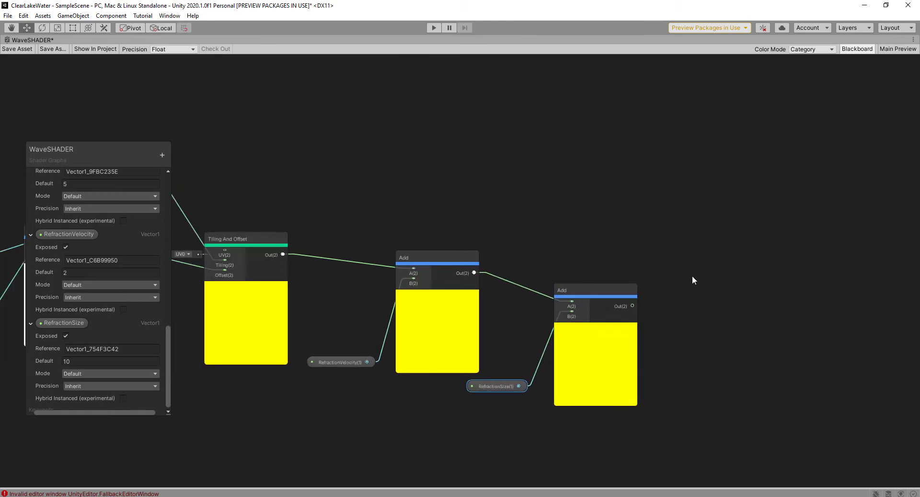
scroll(686, 277, "down", 2)
scroll(640, 329, "down", 1)
scroll(660, 324, "down", 1)
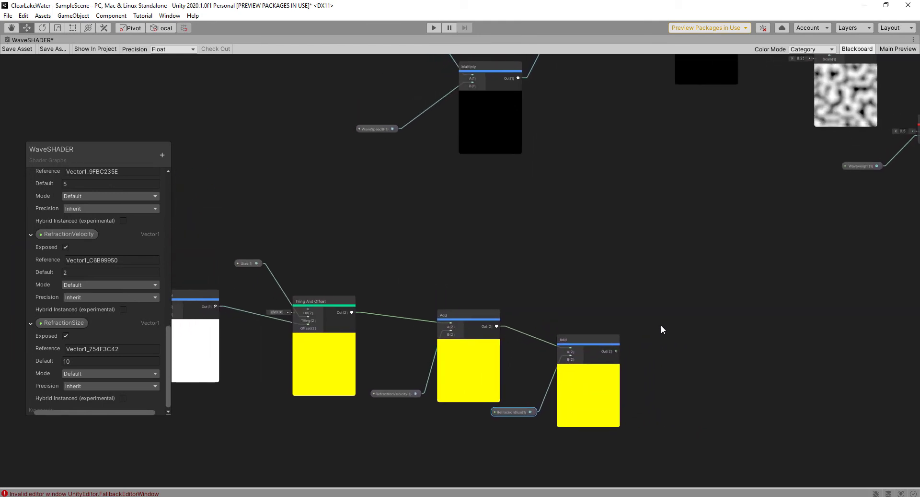
left_click(581, 271)
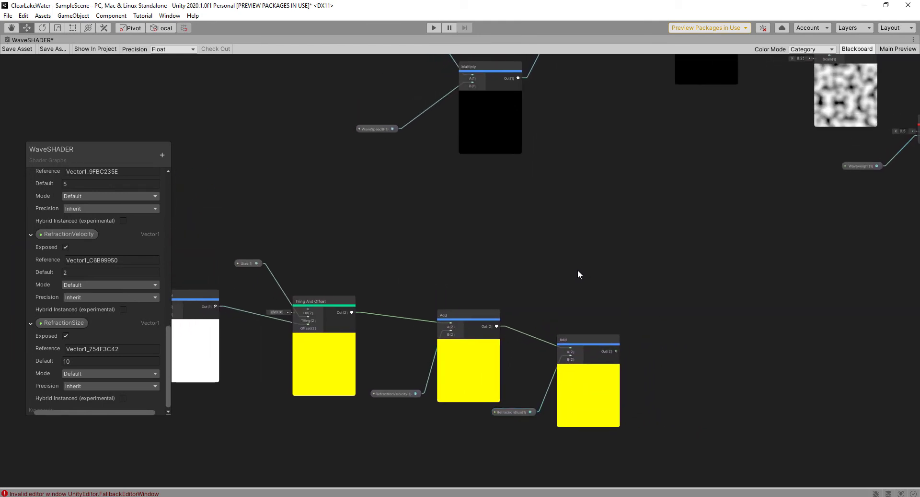
mouse_move(728, 321)
middle_mouse_down()
mouse_move(632, 290)
mouse_move(626, 299)
middle_mouse_up()
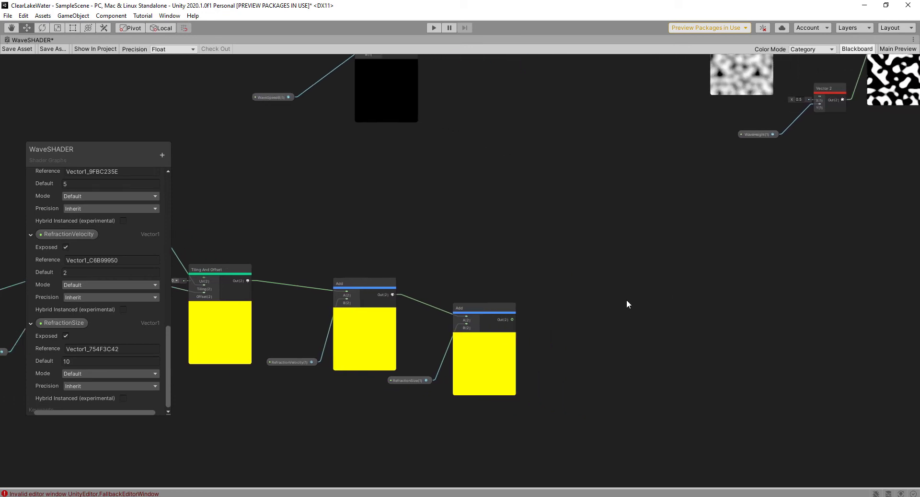
key("space")
type("gr")
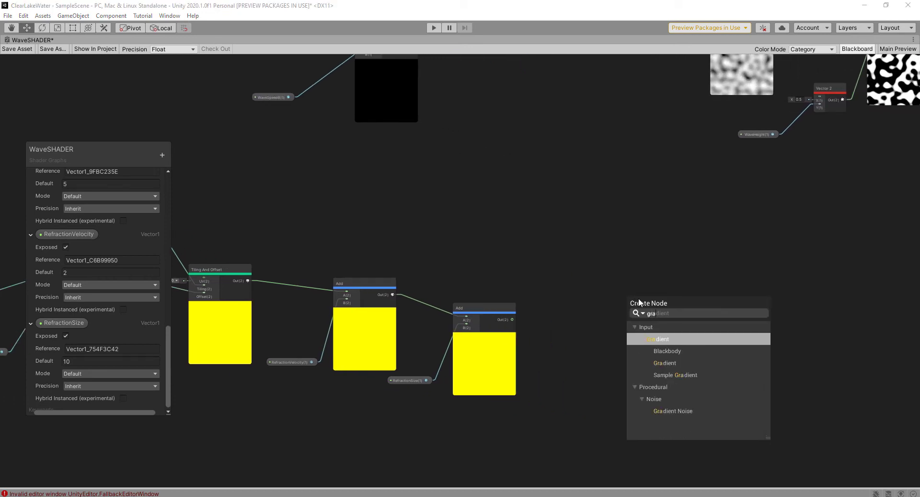
type("a")
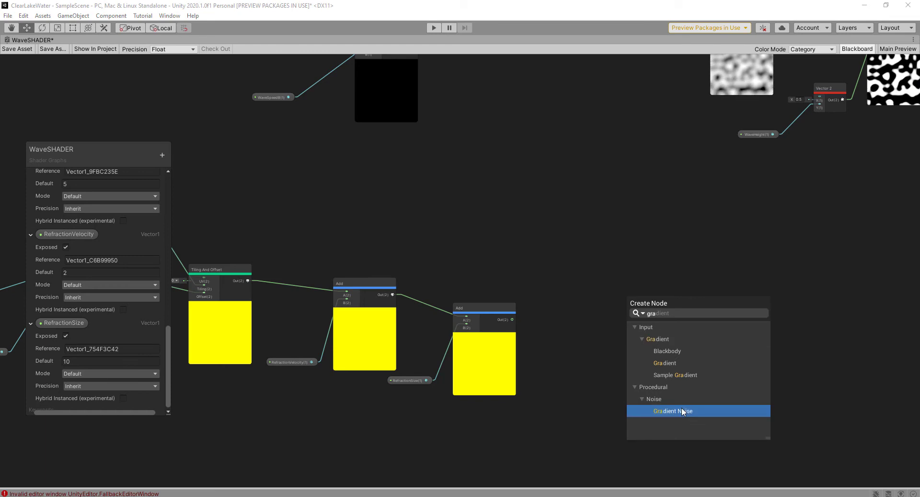
left_click(682, 407)
left_click_drag(657, 320, 606, 267)
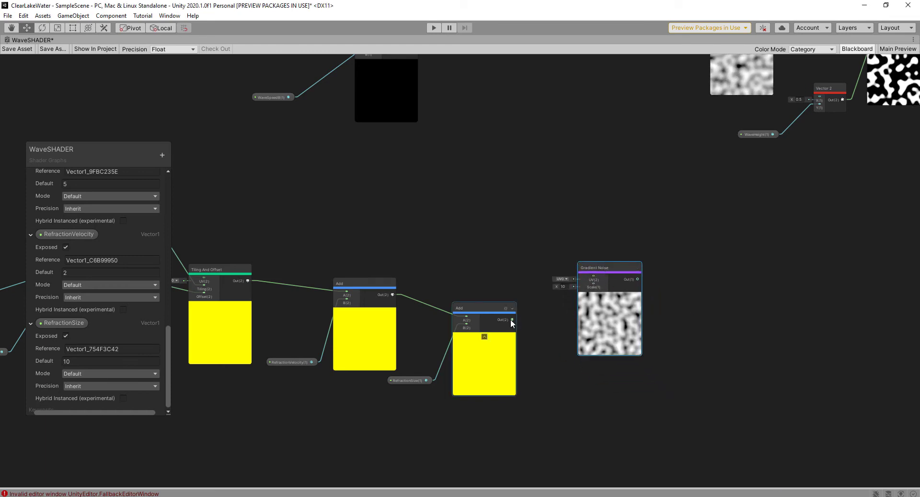
left_click_drag(512, 319, 594, 277)
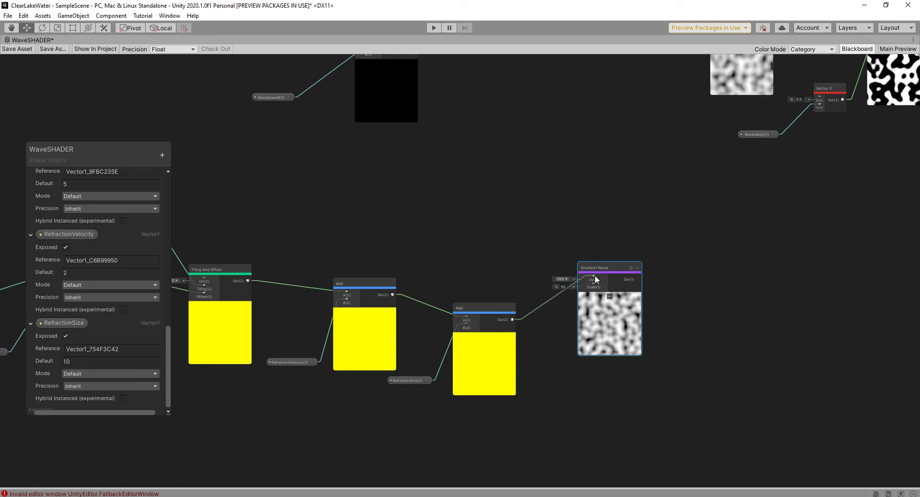
Wire a new Vector 2 node set to 2.29, 2.74 into the Gradient Noise
key("space")
type("v")
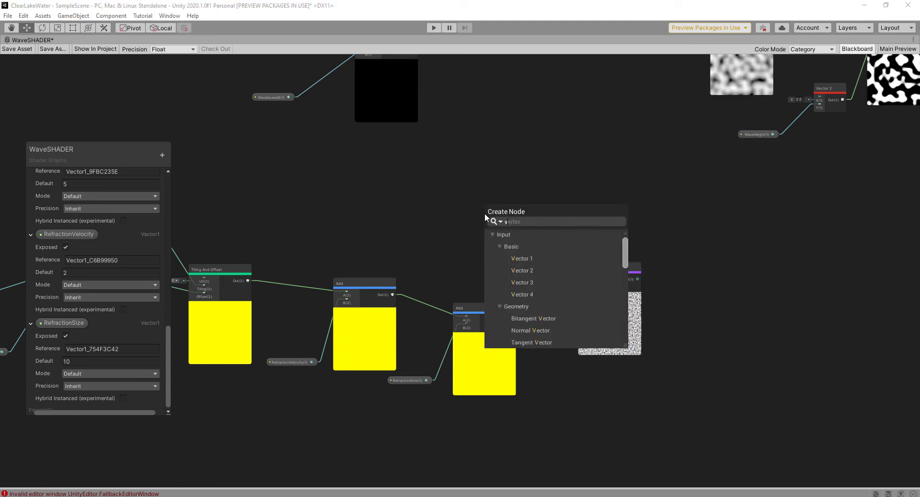
type("ec")
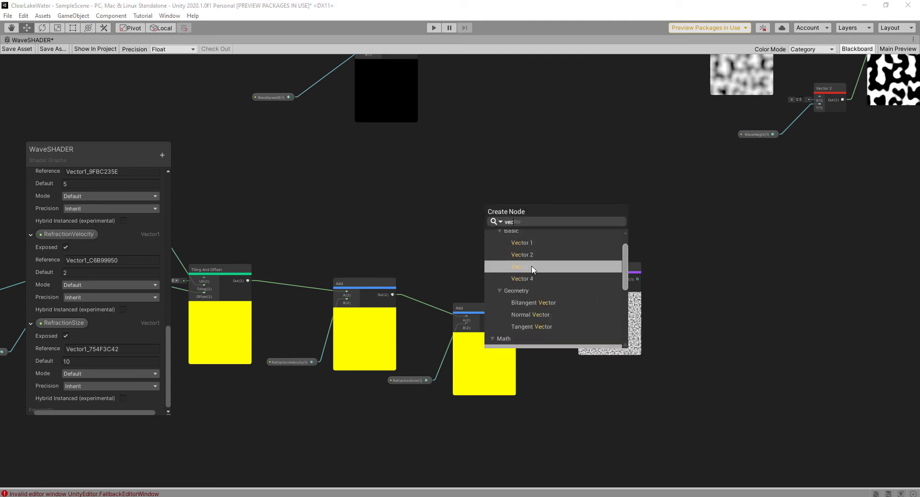
left_click(529, 254)
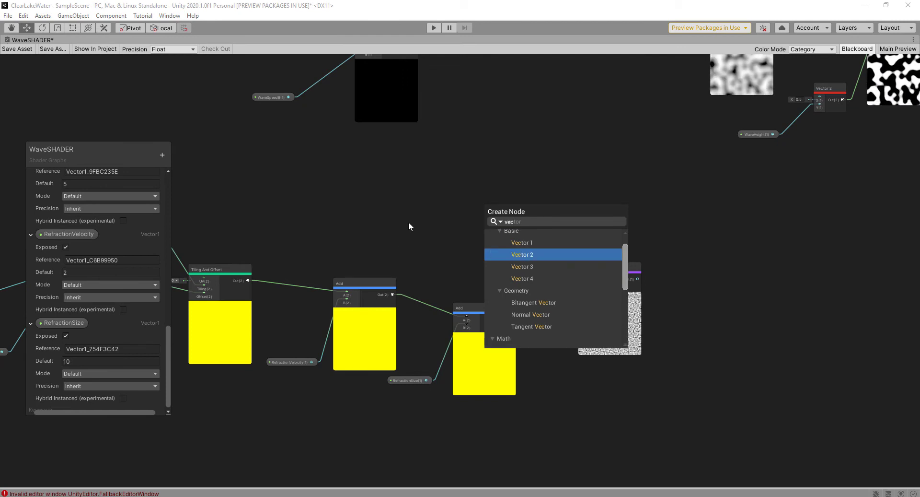
double_click(522, 254)
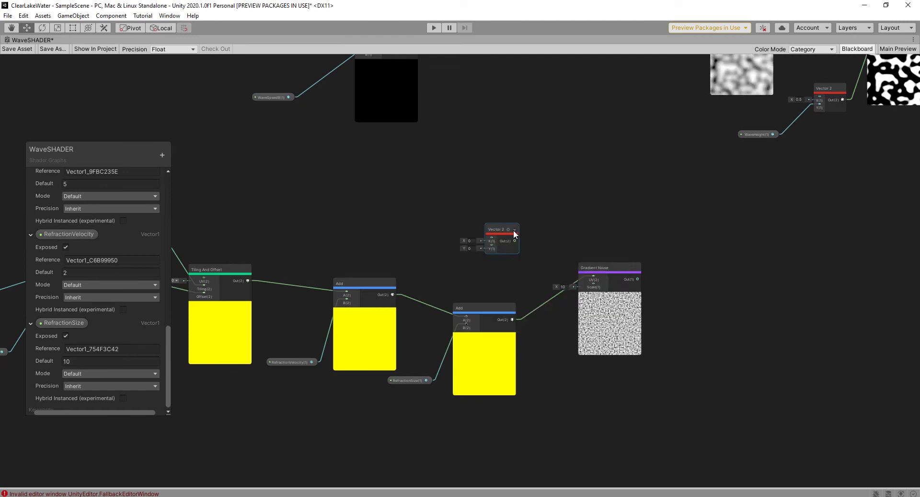
left_click_drag(515, 239, 595, 286)
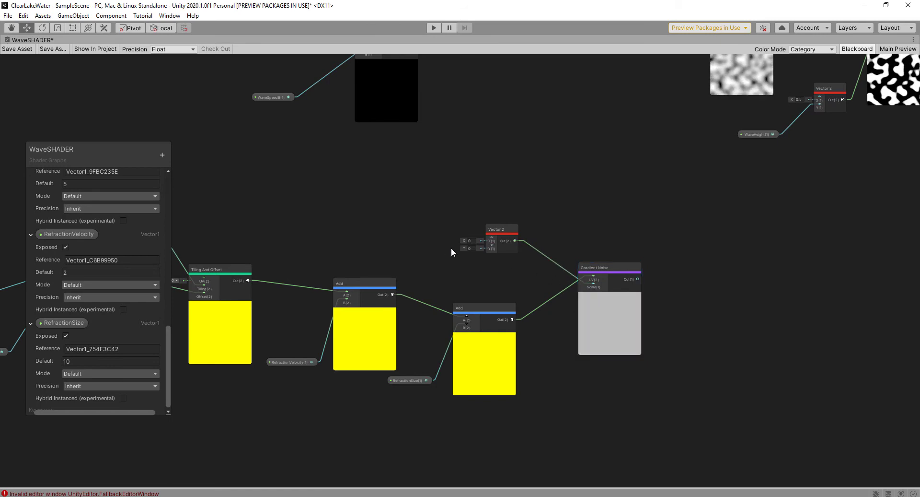
mouse_move(469, 240)
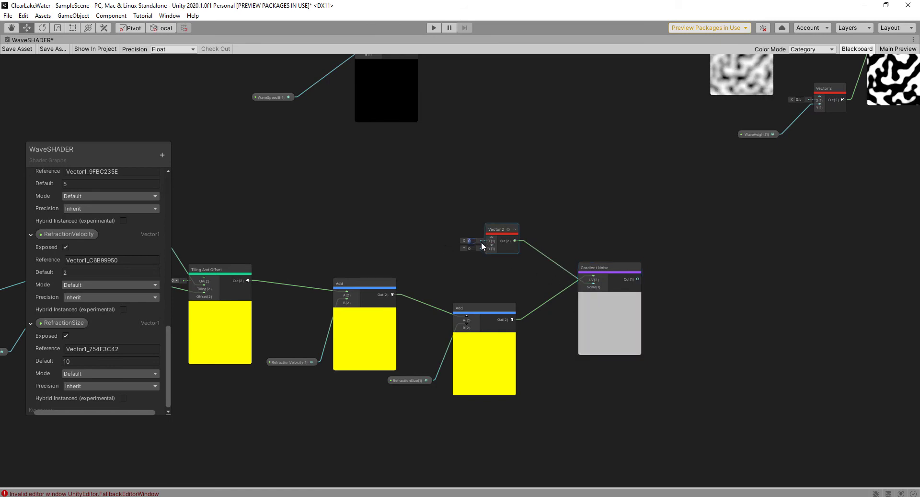
type("14")
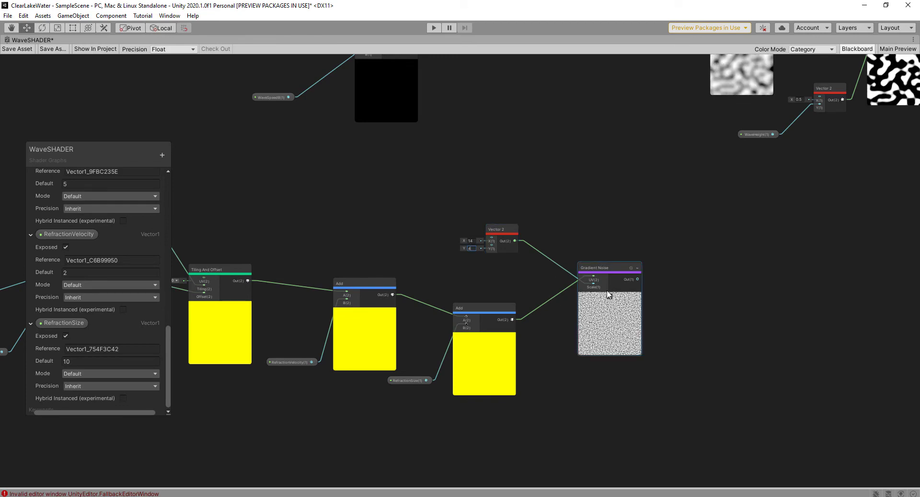
scroll(545, 283, "up", 2)
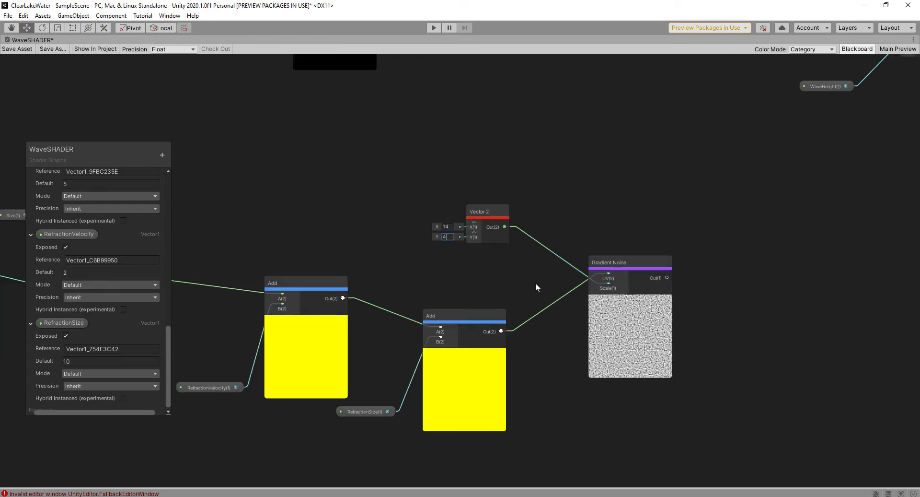
left_click_drag(436, 225, 446, 225)
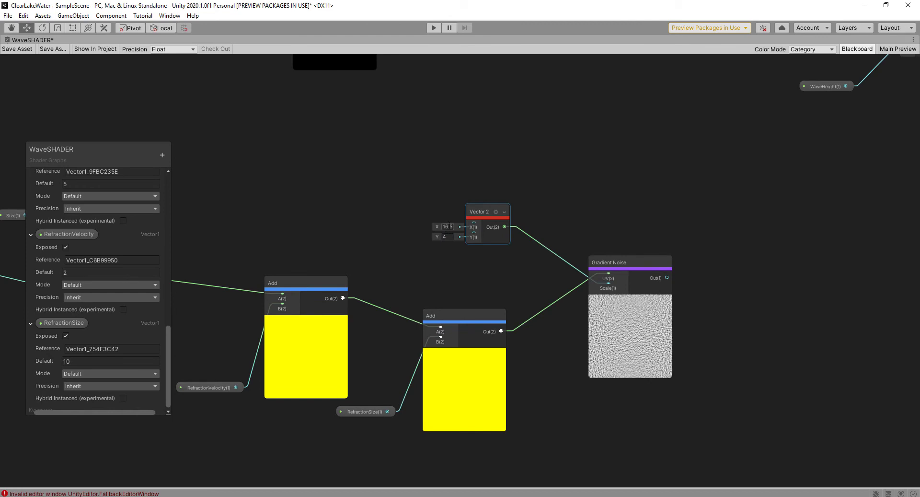
left_click(401, 223)
mouse_move(389, 223)
left_mouse_down()
mouse_move(427, 236)
mouse_move(433, 224)
left_mouse_up()
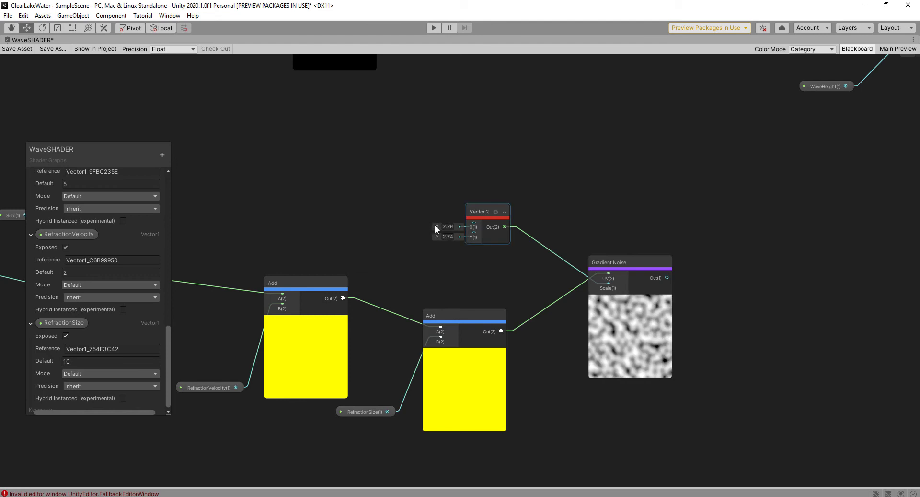
left_click(749, 292)
middle_click_drag(752, 305, 650, 316)
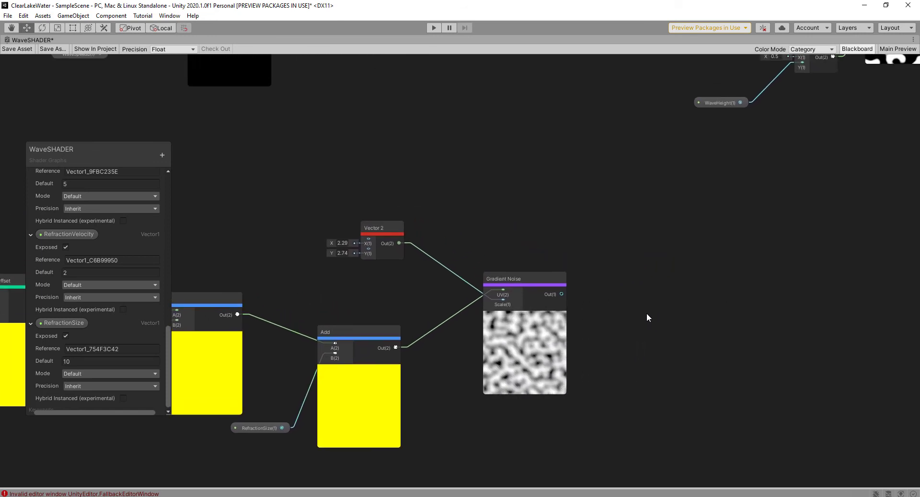
Convert the Gradient Noise into normals with a new Normal From Height node
key("space")
type("norm")
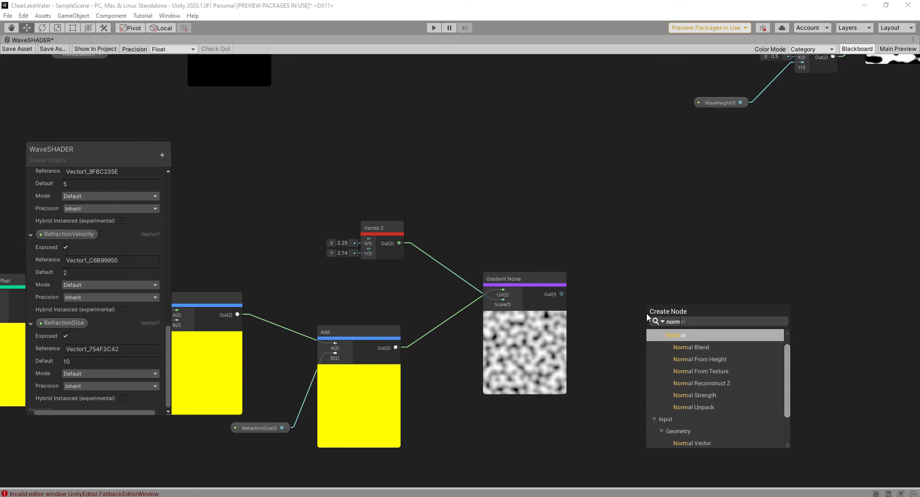
left_click(731, 362)
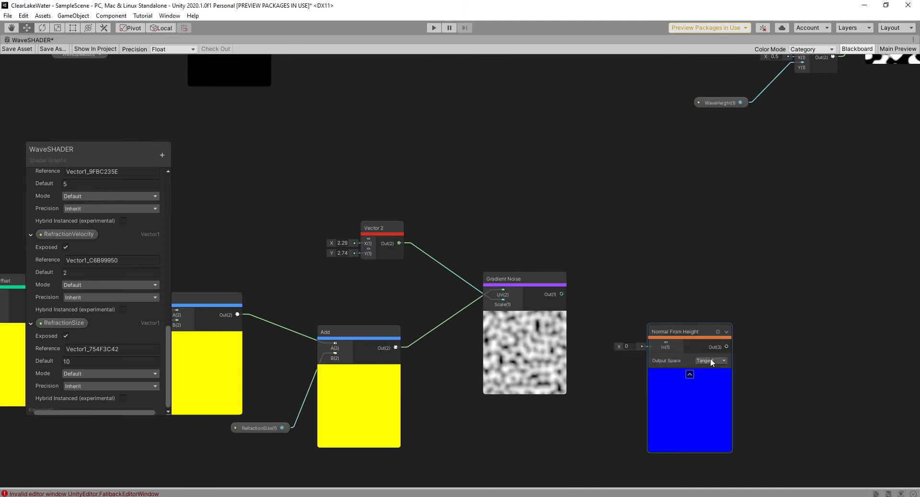
left_click_drag(686, 331, 723, 269)
middle_click_drag(643, 358, 557, 370)
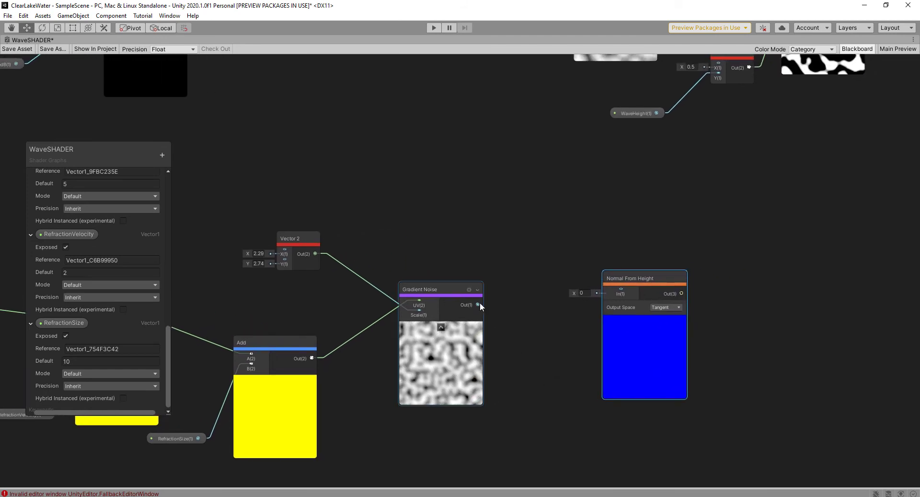
left_click_drag(477, 305, 622, 289)
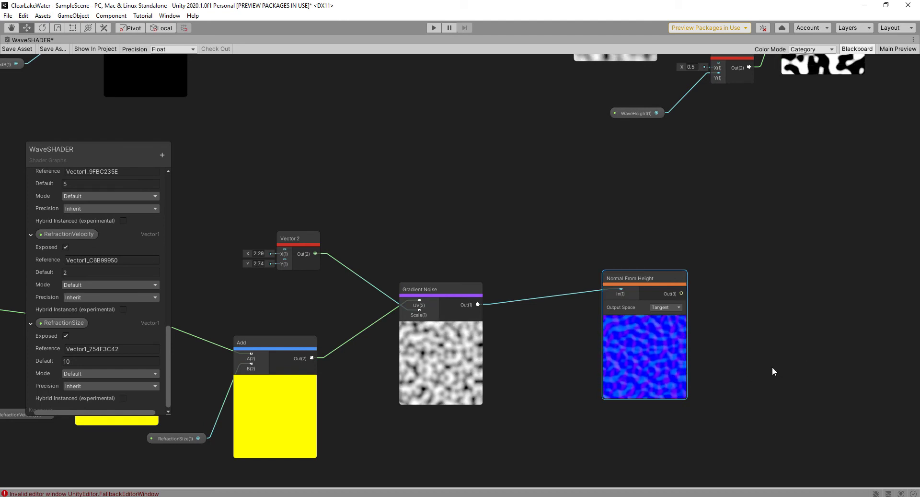
Feed the Normal From Height output into a new Multiply node's A input
middle_click_drag(771, 370, 629, 355)
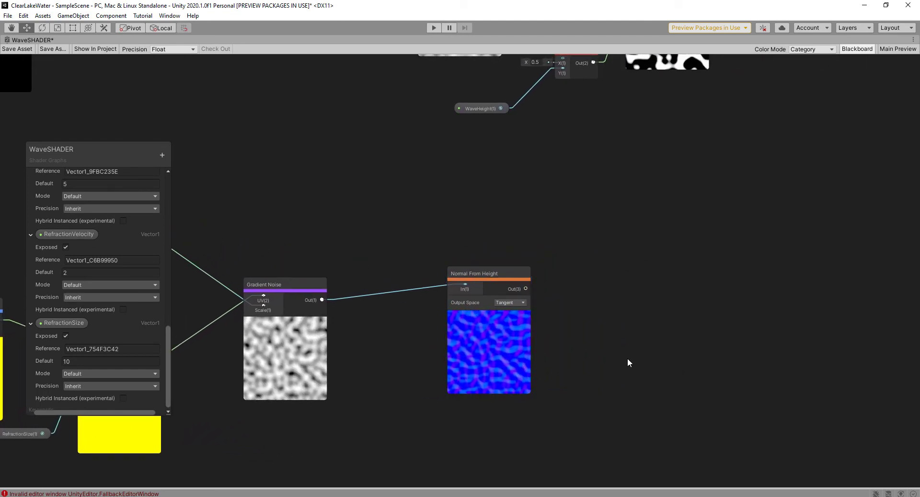
key("space")
type("mul")
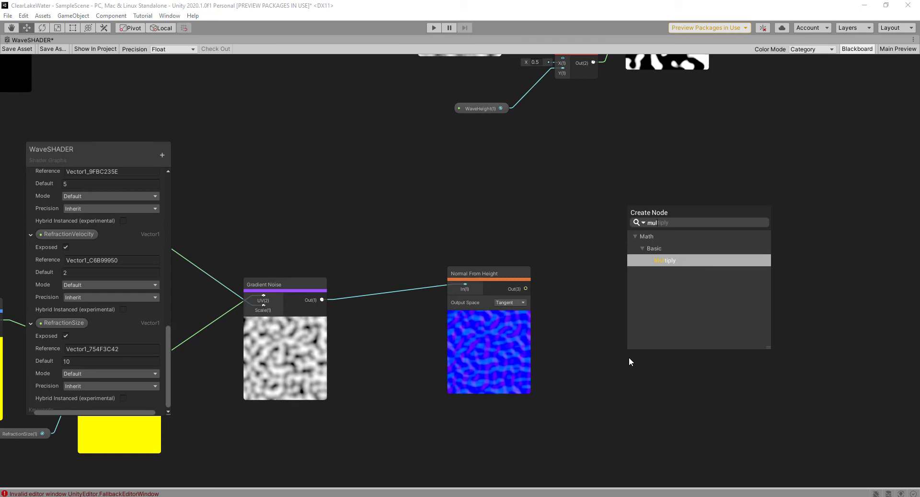
left_click(664, 261)
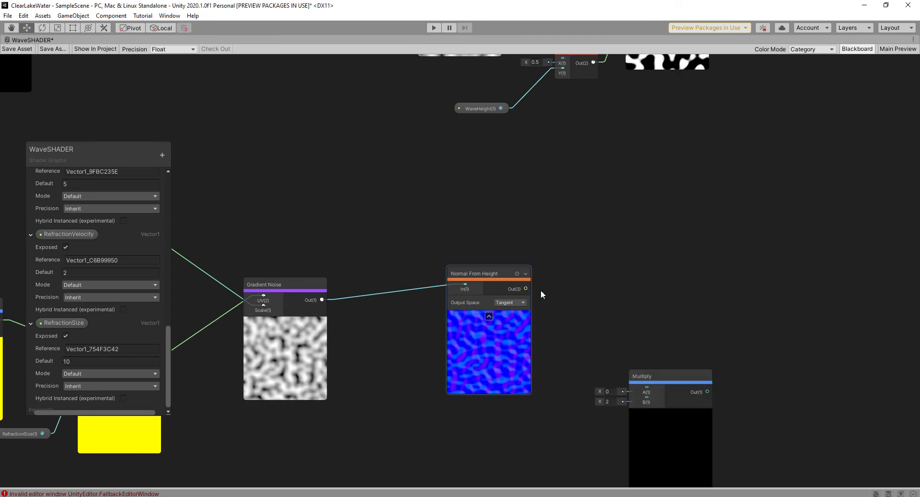
left_click_drag(665, 377, 655, 314)
left_click_drag(525, 288, 634, 334)
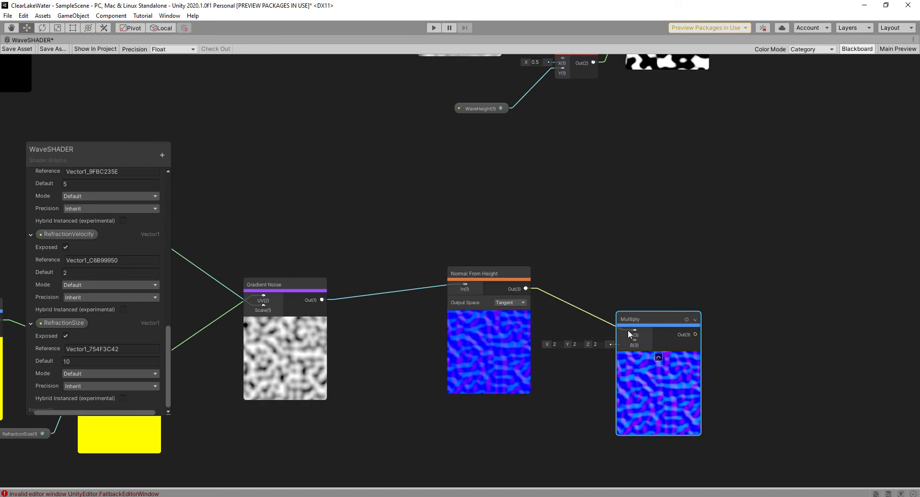
middle_click_drag(533, 405, 533, 351)
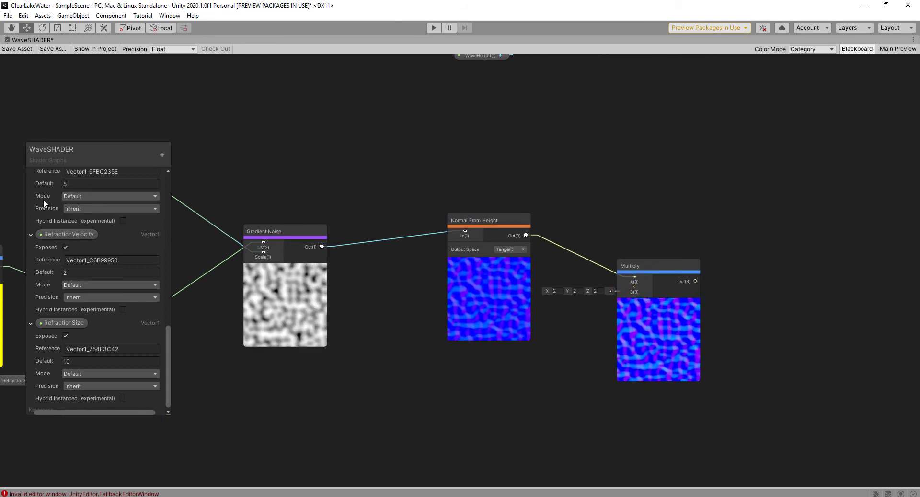
Add a Vector1 property named RefractionPower, default 2, and connect it to Multiply B
left_click(160, 155)
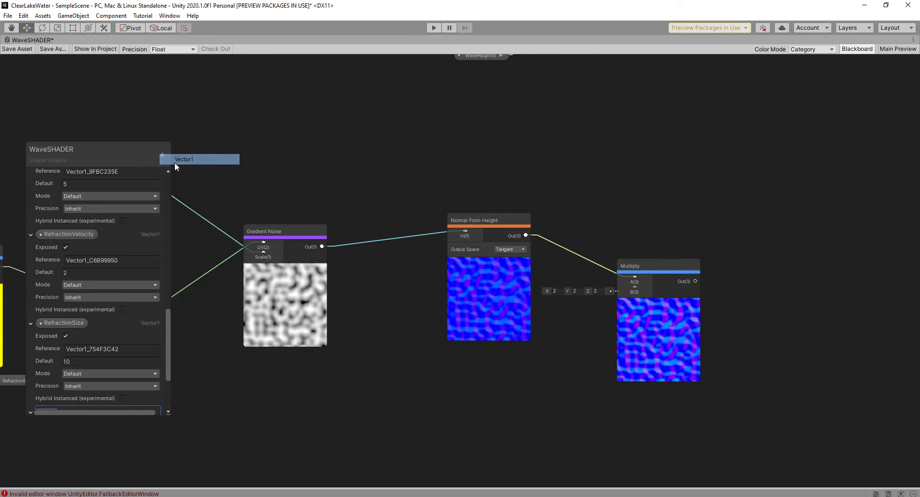
left_click_drag(165, 313, 168, 364)
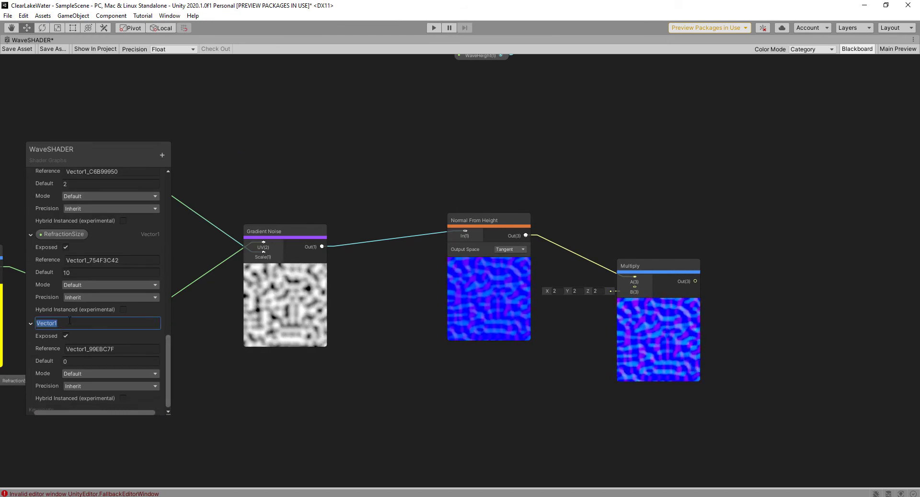
type("Refraction")
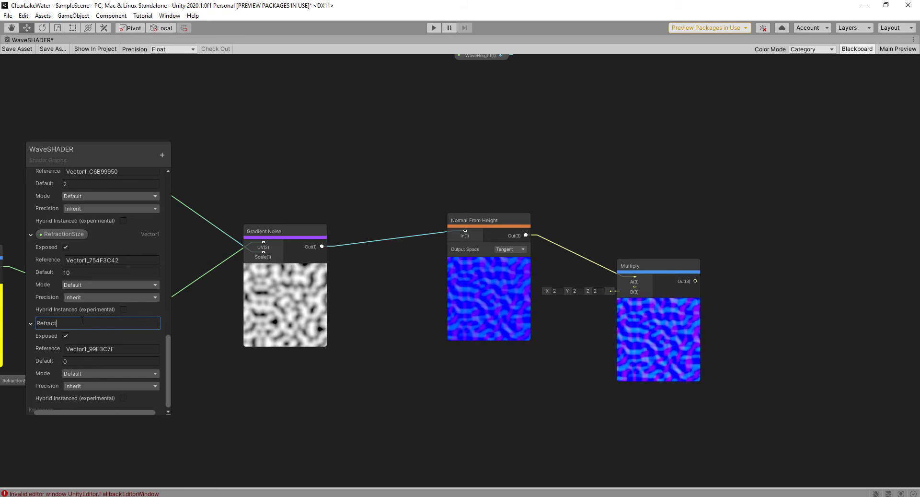
type("Power")
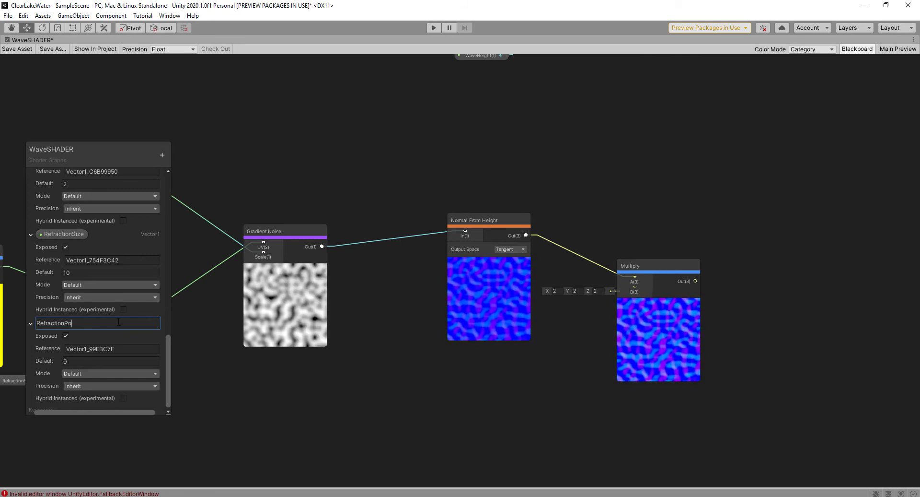
left_click(66, 361)
type("2")
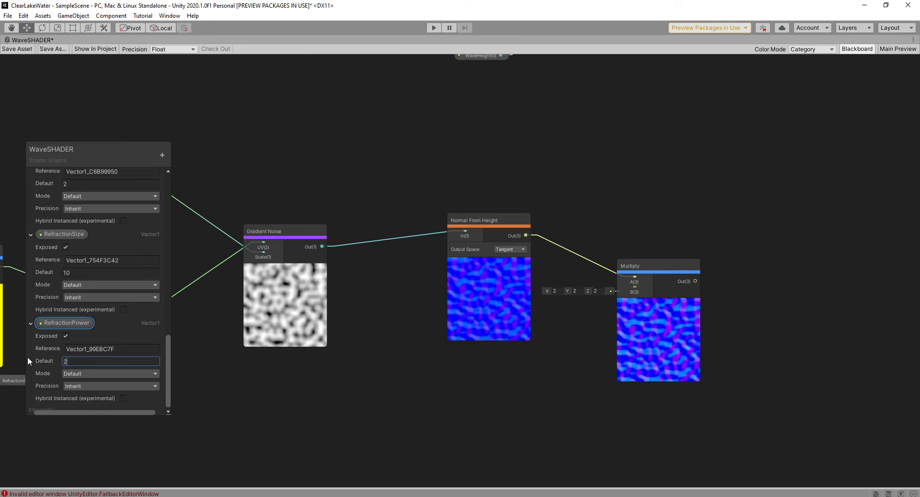
mouse_move(61, 323)
left_mouse_down()
mouse_move(439, 380)
mouse_move(551, 386)
mouse_move(635, 287)
left_mouse_up()
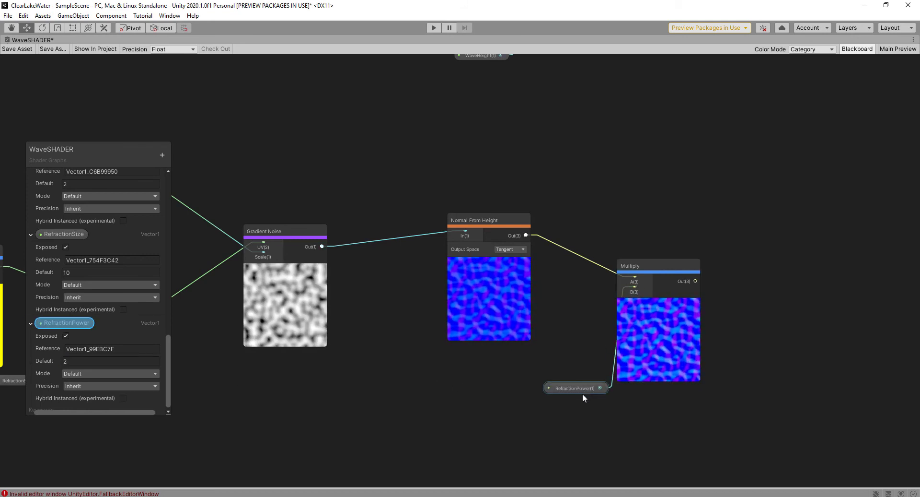
left_click_drag(579, 389, 557, 387)
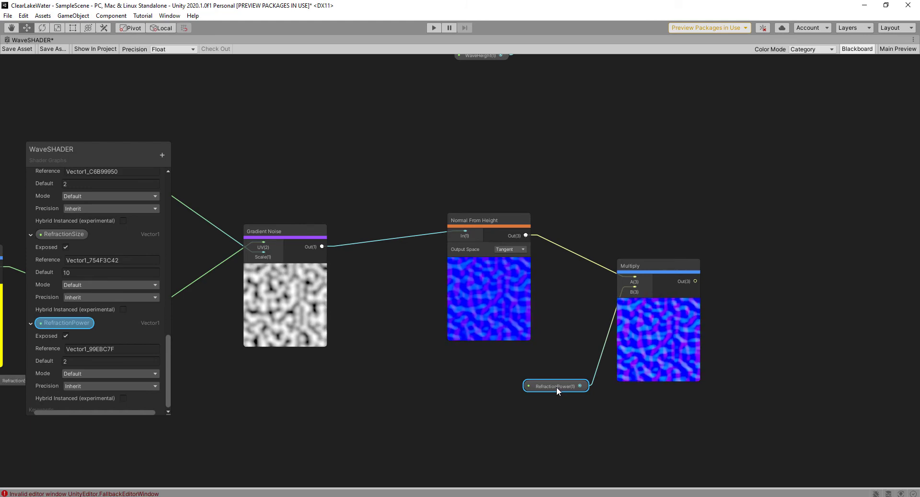
left_click(576, 373)
left_click(657, 263)
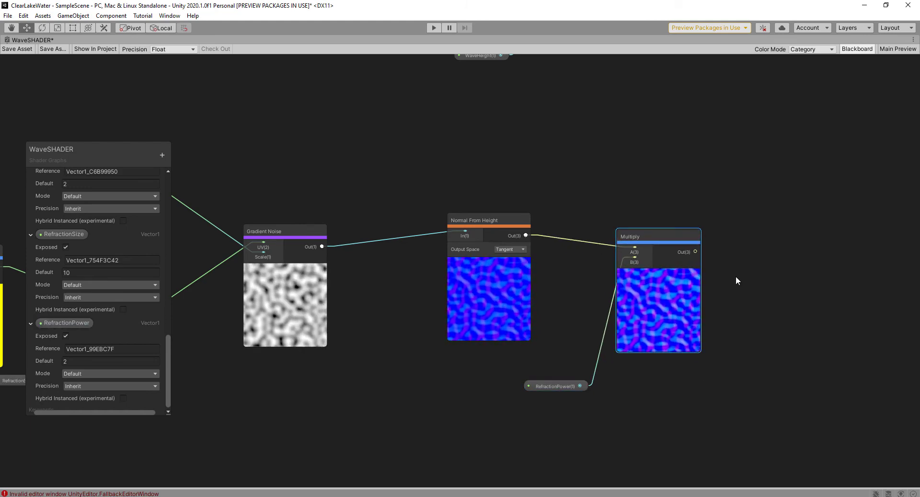
Place a Screen Position node above the Multiply node
middle_click_drag(764, 188, 706, 264)
key("space")
type("sc")
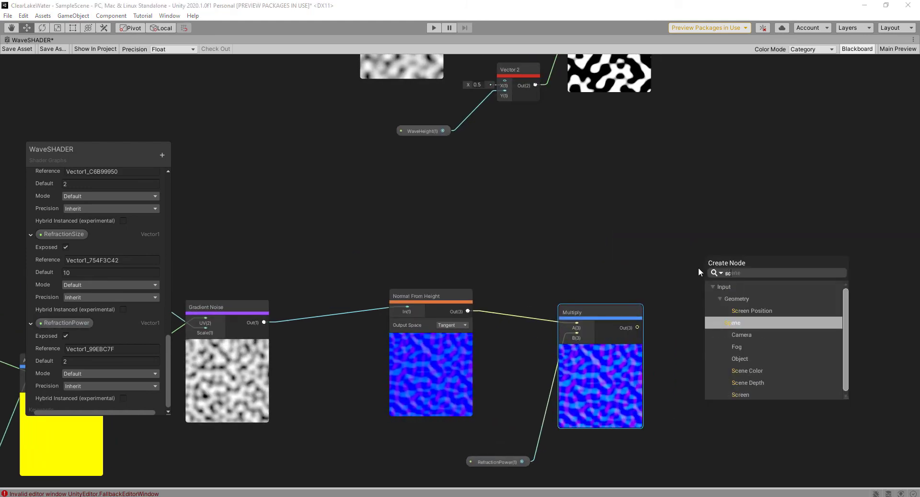
type("reen")
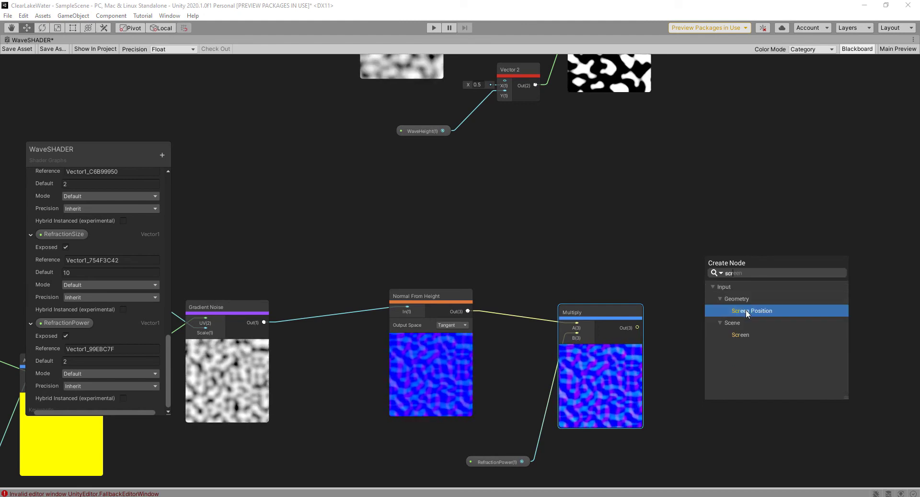
left_click(746, 309)
mouse_move(738, 284)
left_mouse_down()
mouse_move(567, 167)
mouse_move(581, 179)
left_mouse_up()
left_click(744, 271)
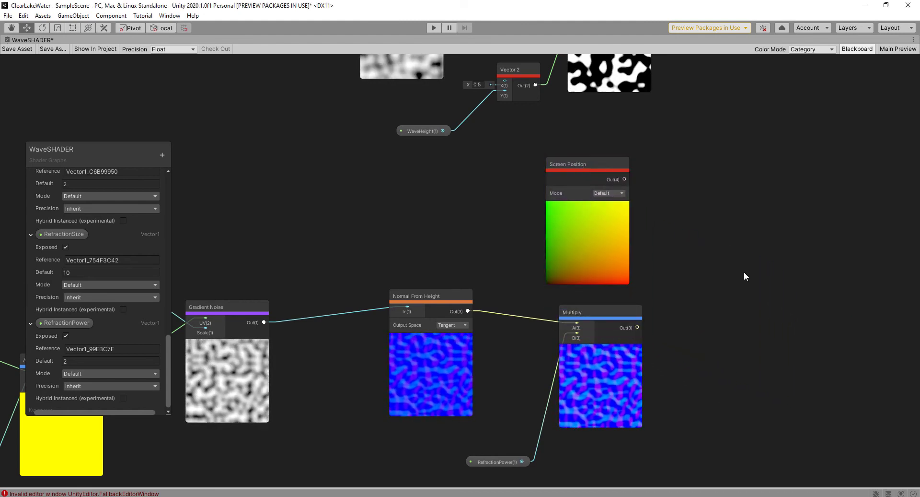
Add an Add node summing Screen Position (A) and the Multiply output (B)
key("space")
type("add")
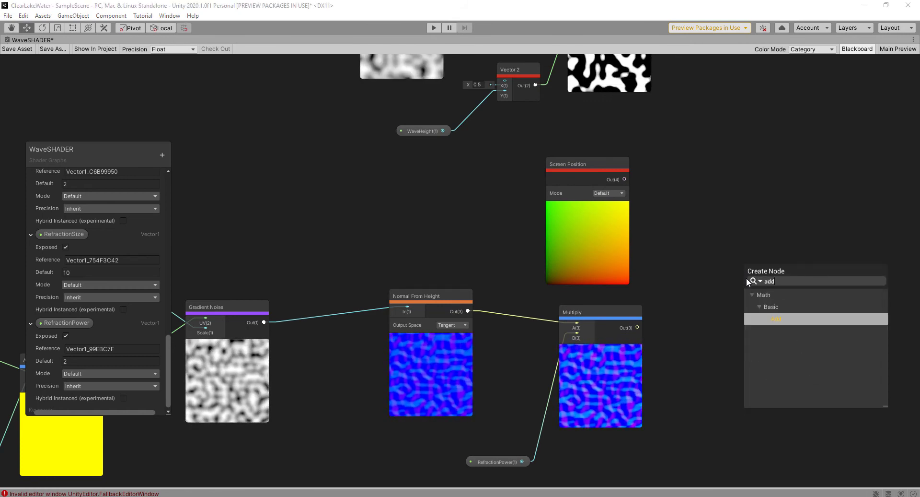
left_click(789, 318)
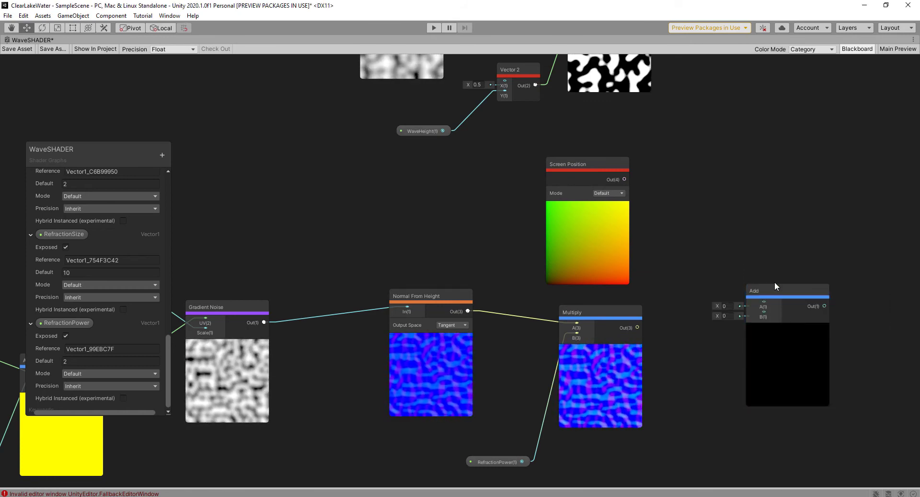
left_click_drag(625, 180, 725, 248)
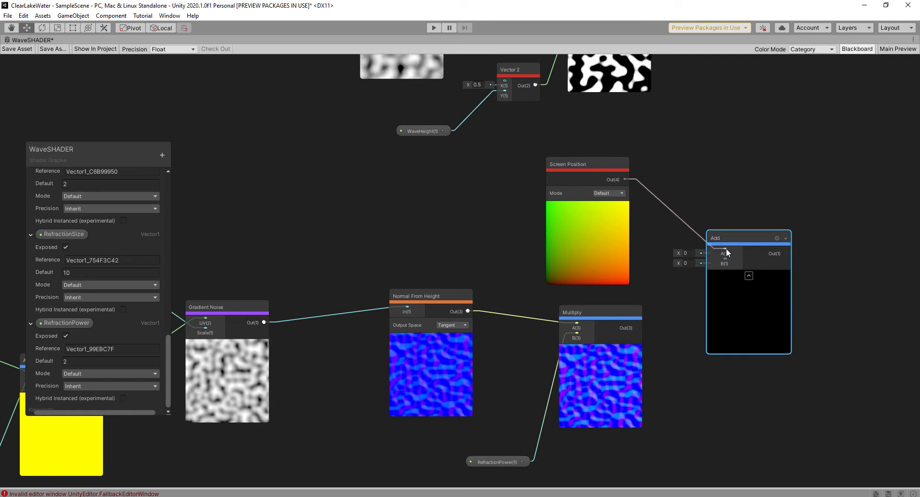
left_click_drag(638, 327, 725, 262)
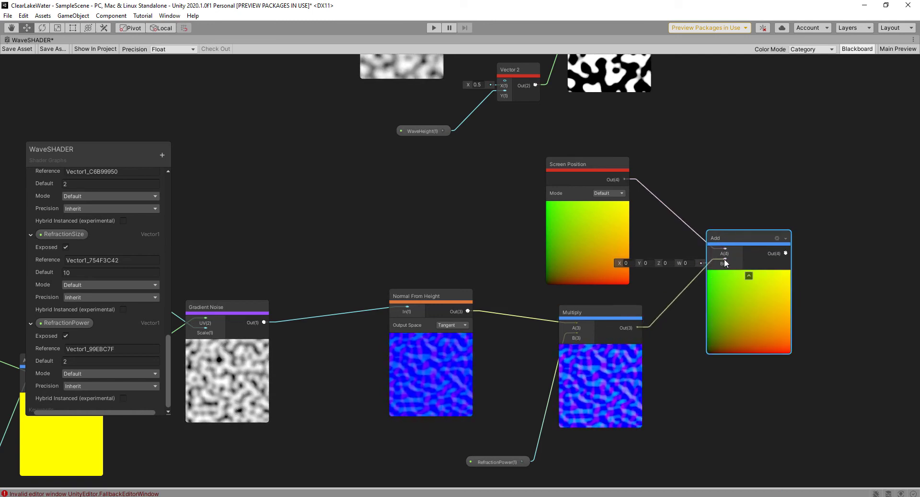
mouse_move(859, 333)
middle_mouse_down()
mouse_move(653, 365)
mouse_move(614, 348)
middle_mouse_up()
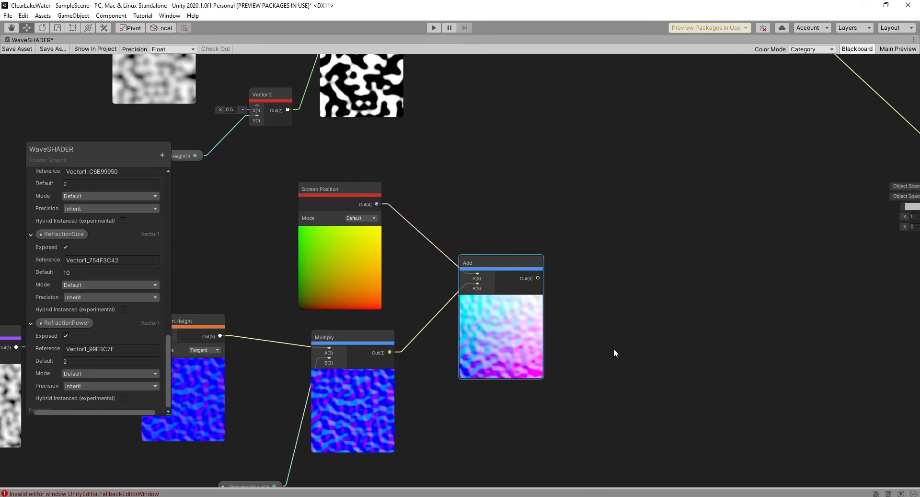
Add a Scene Color node with the Add output wired into its UV
key("space")
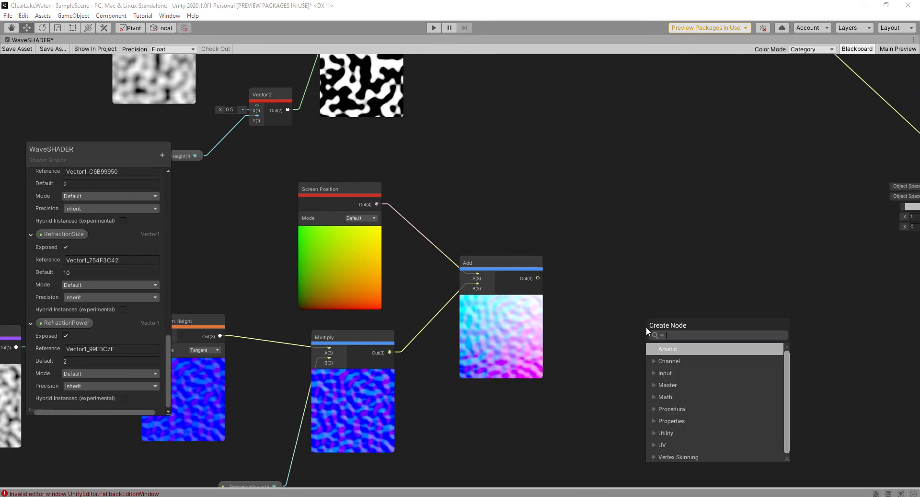
type("scen")
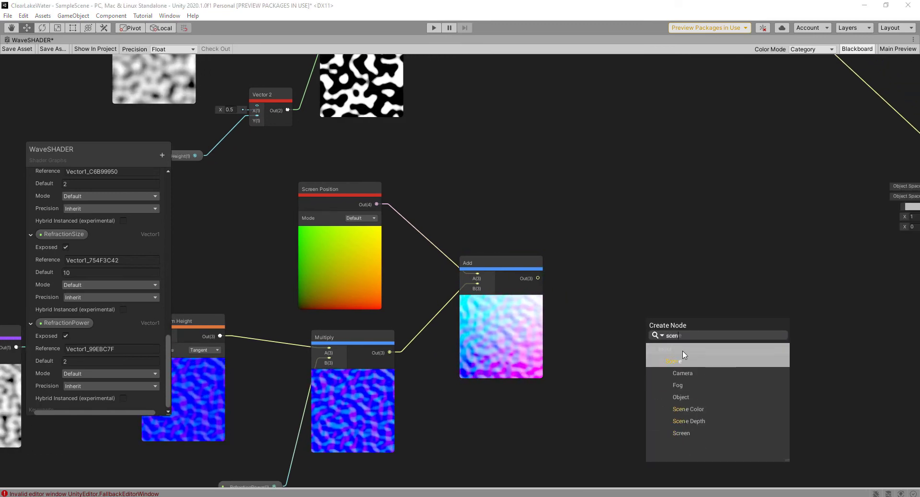
left_click(700, 410)
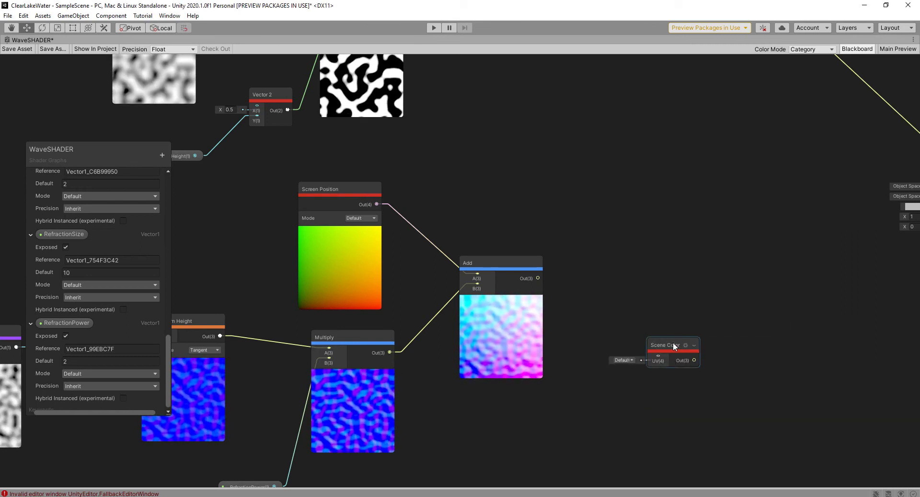
left_click_drag(673, 342, 672, 297)
left_click_drag(538, 277, 659, 309)
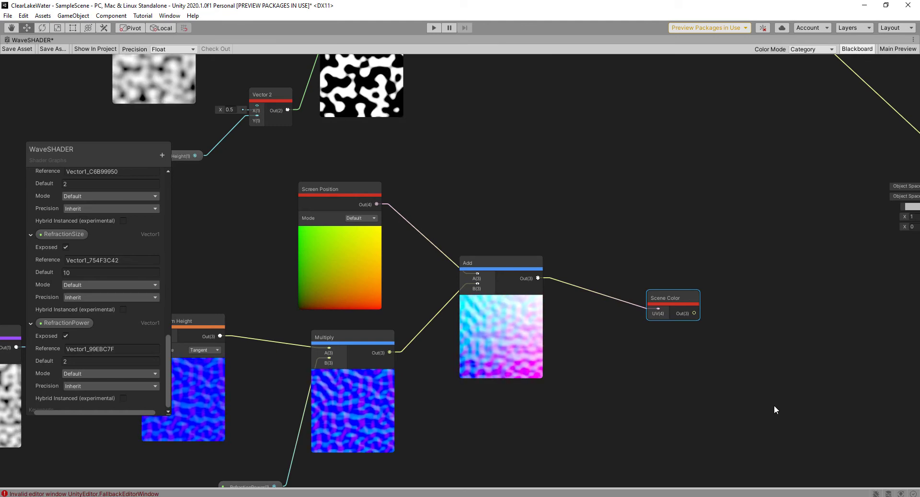
Move the Scene Color node lower and the Unlit Master node down-right
middle_click_drag(775, 404, 734, 330)
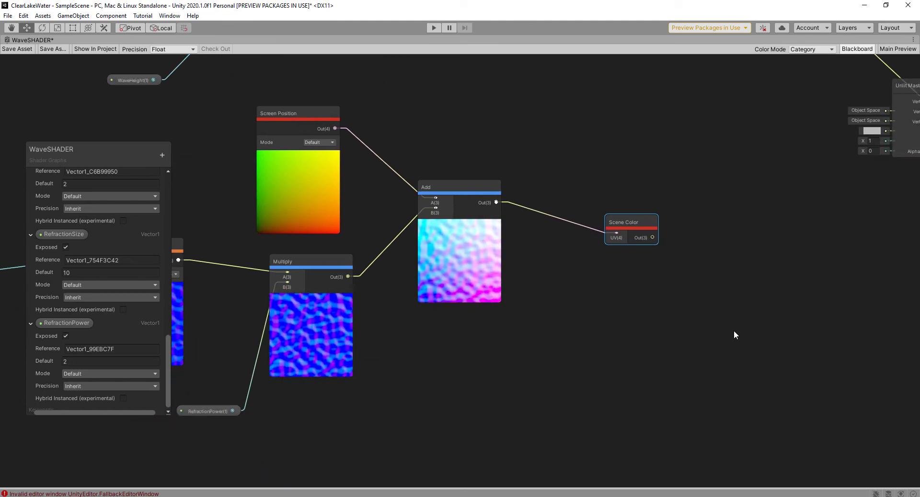
scroll(621, 277, "down", 1)
scroll(635, 303, "down", 3)
scroll(614, 292, "down", 1)
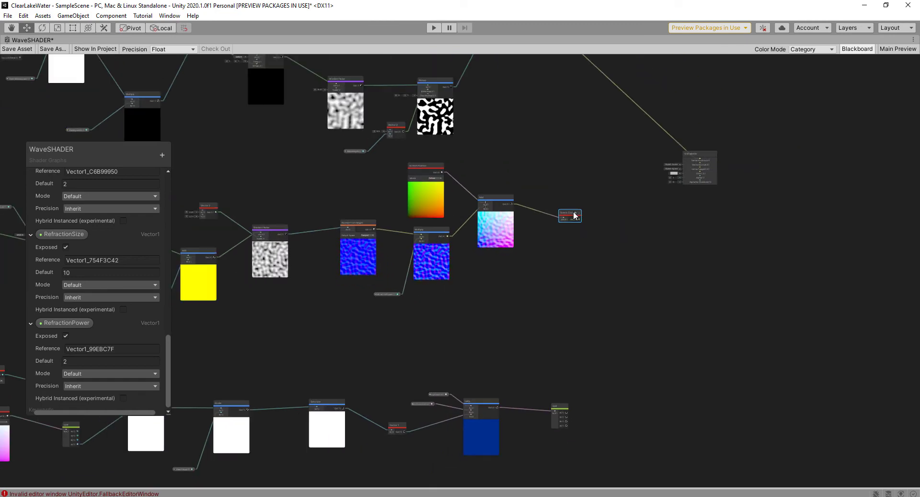
left_click_drag(575, 216, 590, 292)
left_click_drag(704, 159, 725, 213)
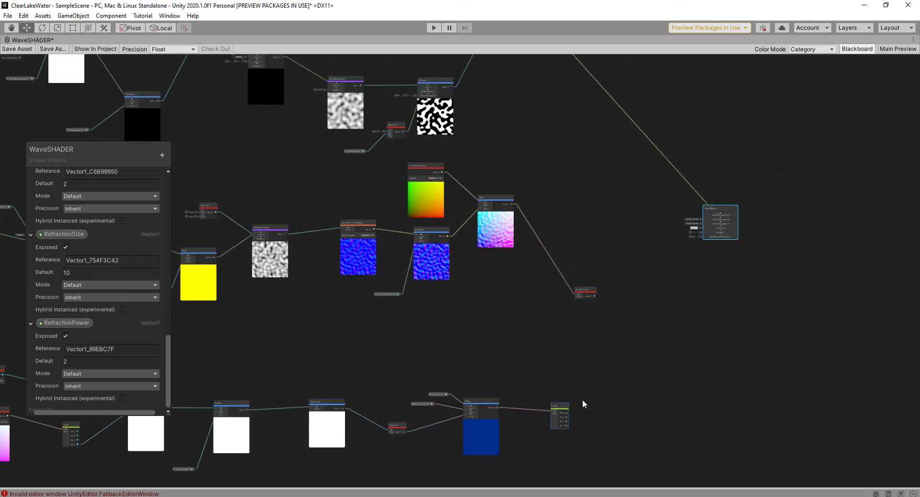
scroll(571, 402, "up", 2)
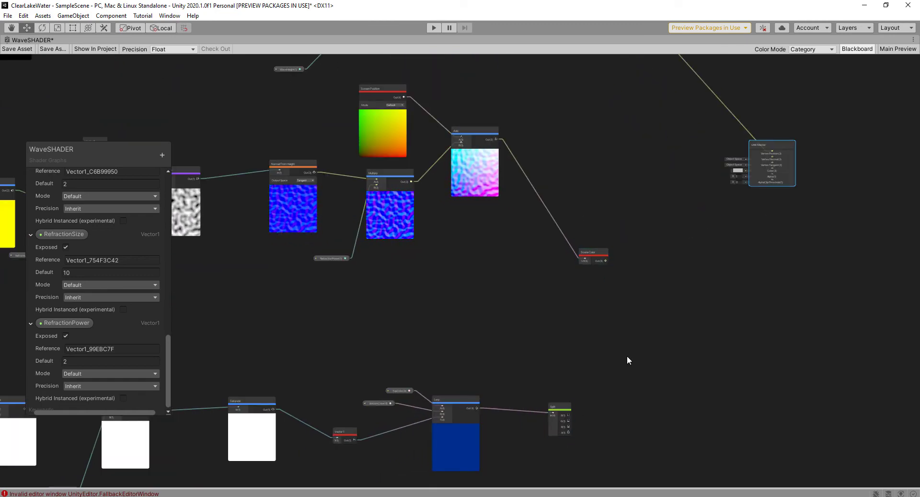
Add a Lerp of Scene Color (A) and the water-colour Lerp (B), driven by Split alpha
key("space")
type("lerp")
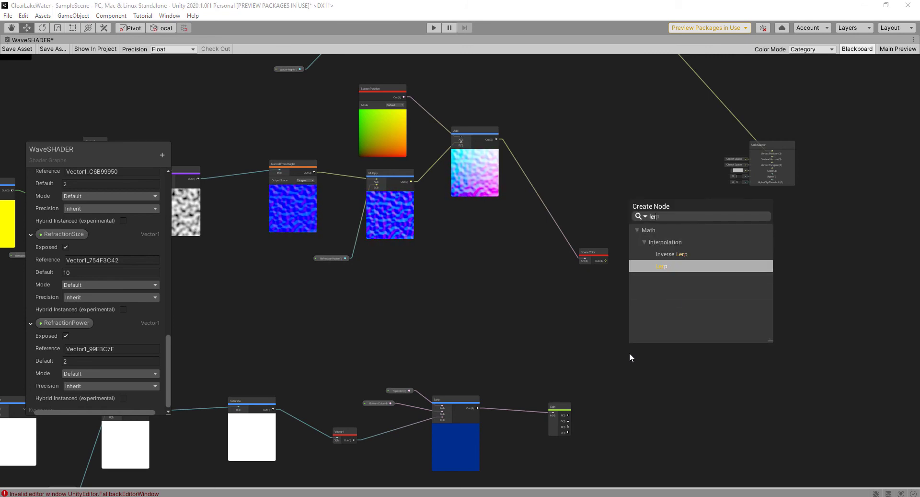
left_click(671, 267)
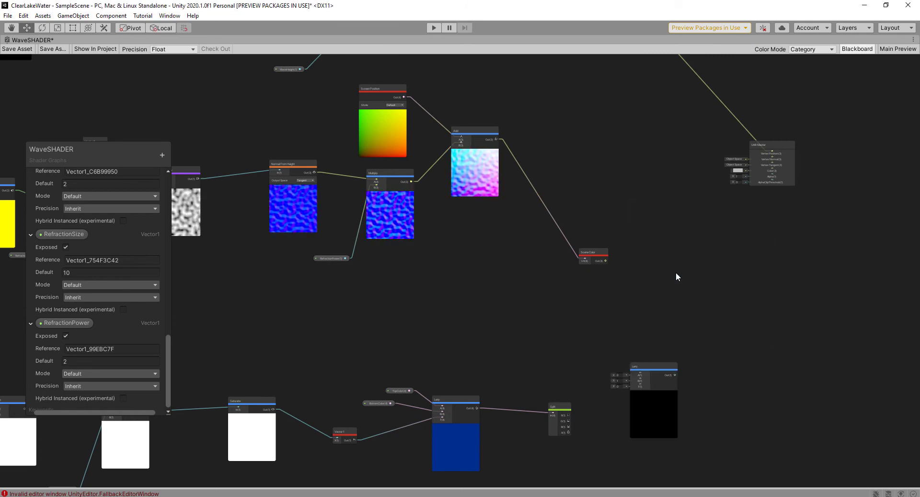
mouse_move(699, 327)
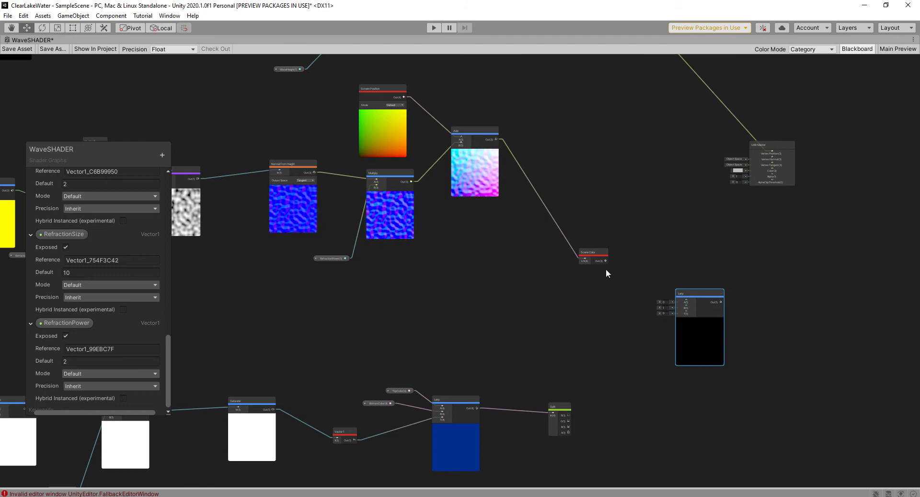
left_click_drag(606, 260, 688, 299)
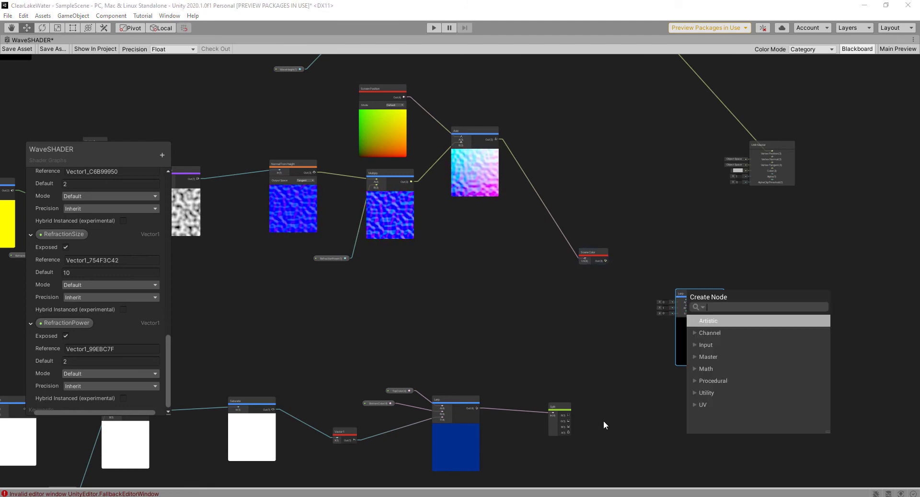
left_click(673, 293)
left_click_drag(606, 261, 687, 301)
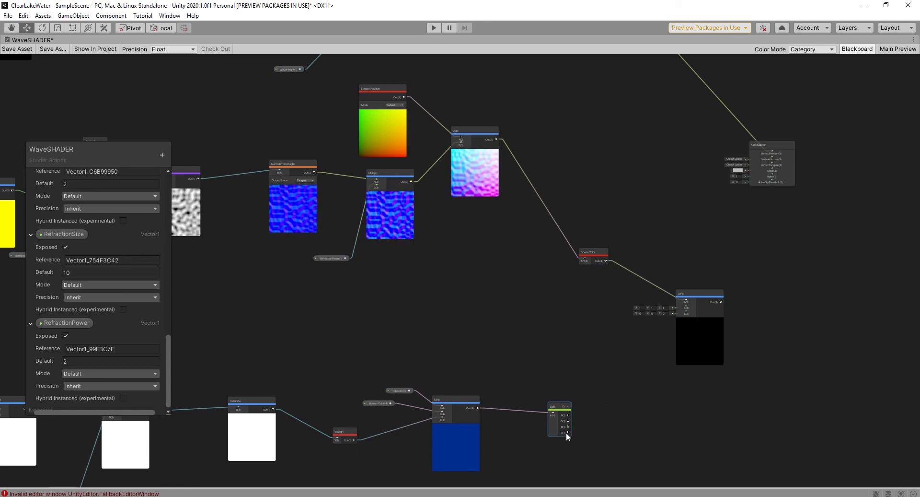
left_click_drag(569, 432, 686, 310)
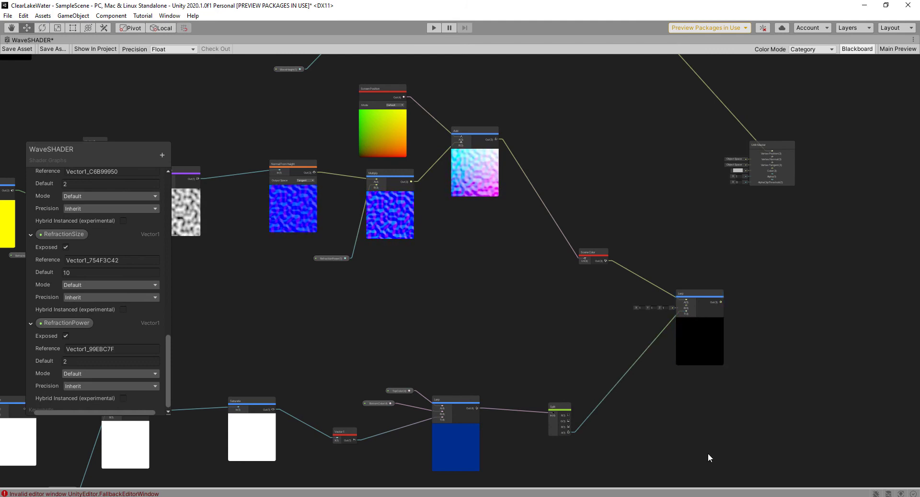
left_click_drag(477, 407, 686, 307)
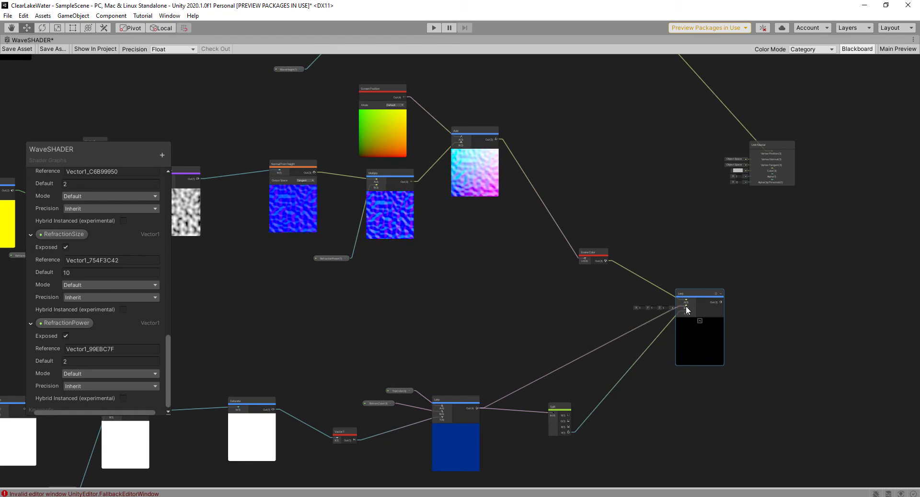
Move the Unlit Master beside the new Lerp and plug the Lerp into its Color
middle_click_drag(773, 322, 678, 280)
scroll(659, 203, "up", 2)
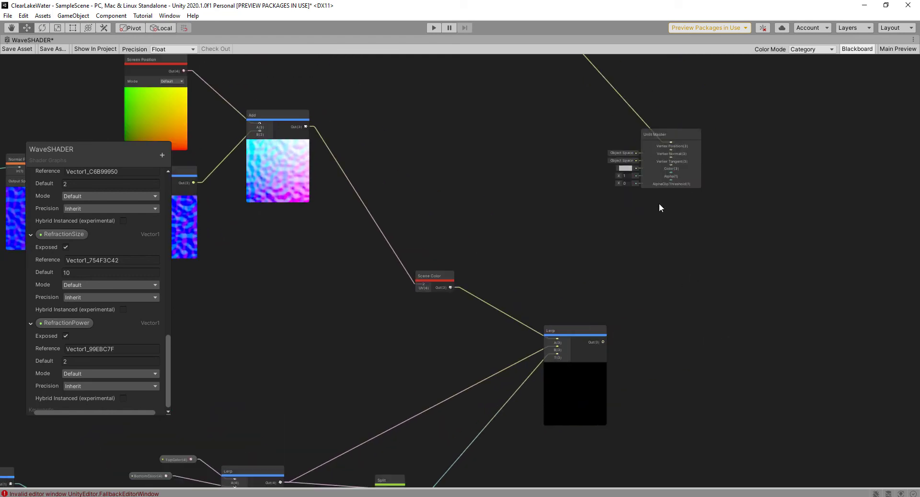
left_click_drag(665, 135, 691, 186)
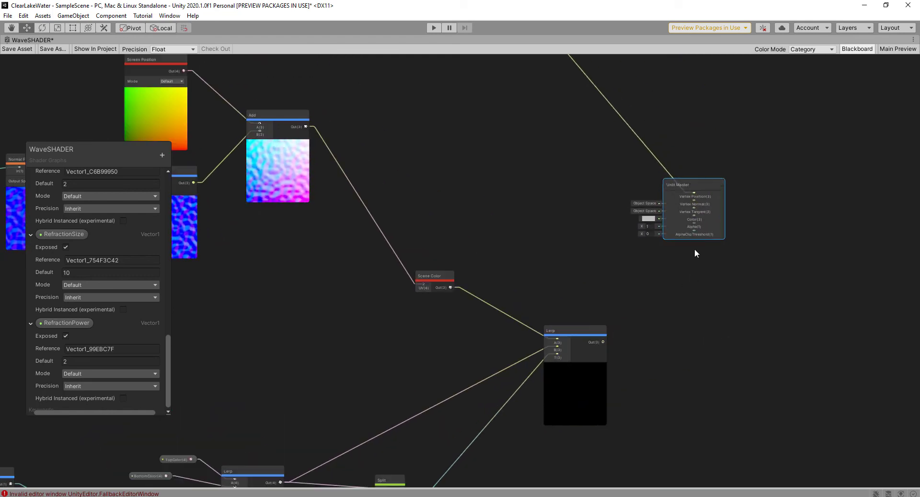
left_click_drag(603, 344, 693, 216)
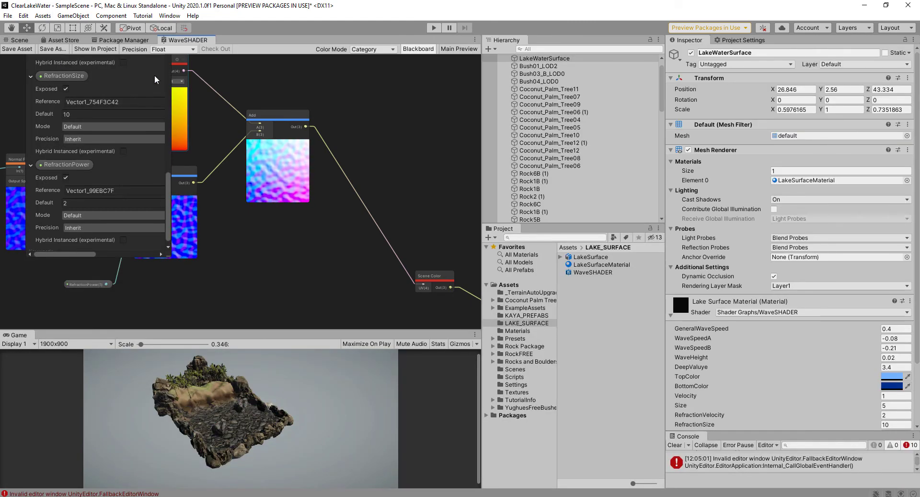
Raise the alpha of the lake material's TopColor and BottomColor so the lakebed shows through
left_click(19, 40)
mouse_move(254, 193)
left_mouse_down("alt")
mouse_move(224, 180)
mouse_move(240, 175)
mouse_move(132, 144)
mouse_move(314, 167)
left_mouse_up("alt")
scroll(255, 174, "down", 3)
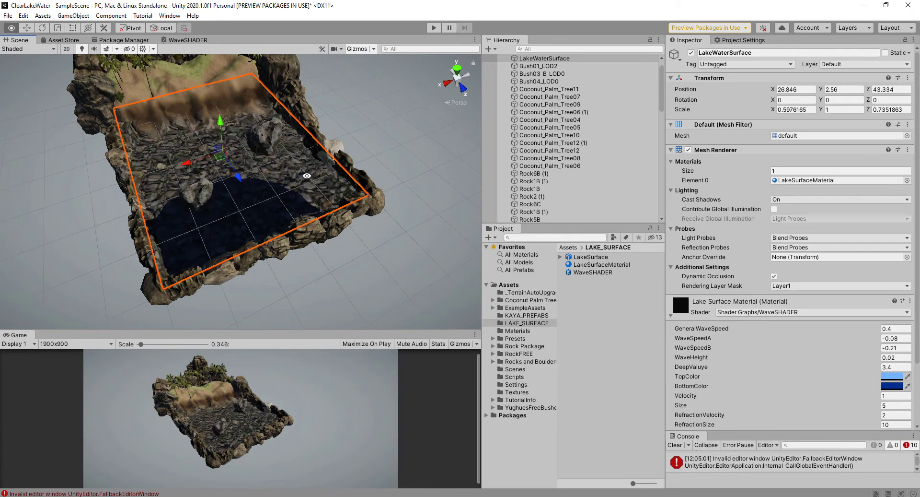
left_click_drag(314, 166, 230, 159, "alt")
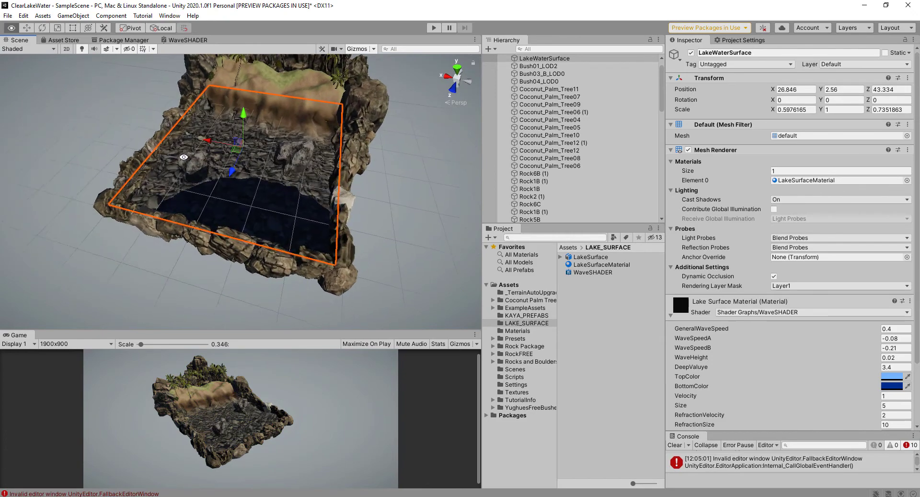
left_click(896, 379)
left_click_drag(830, 441, 840, 440)
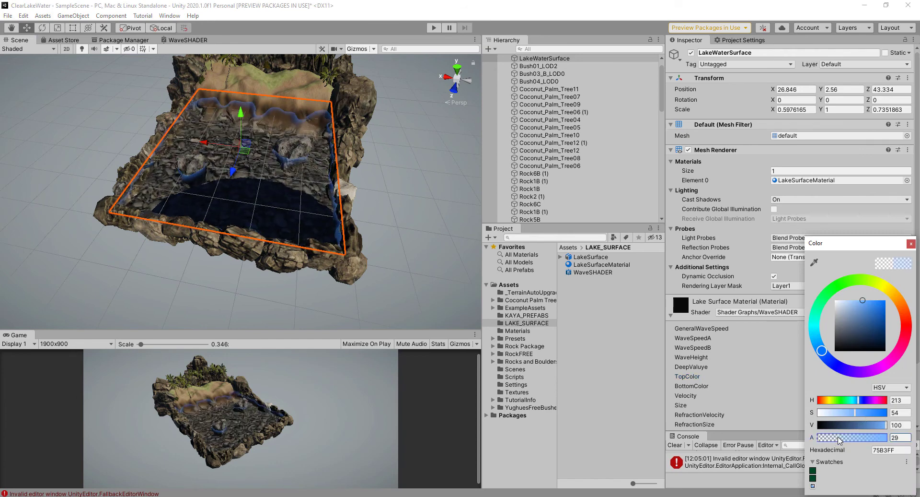
left_click(796, 392)
left_click(893, 386)
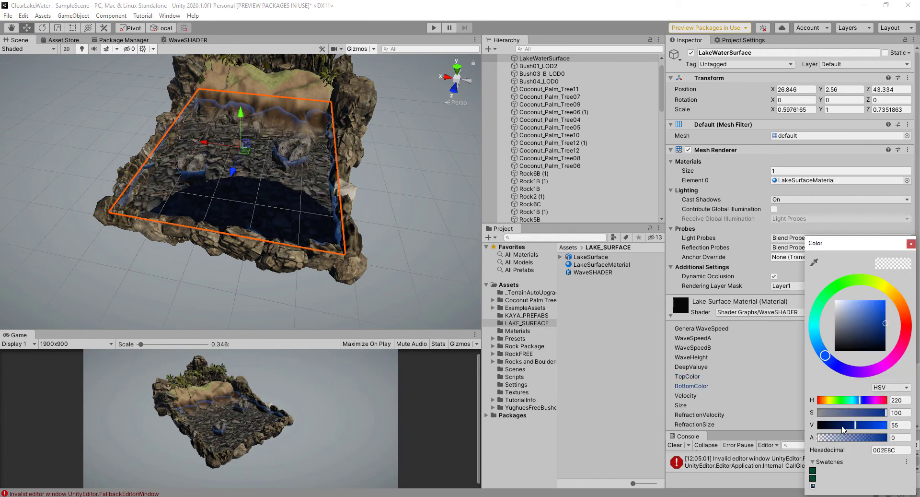
left_click_drag(832, 441, 839, 440)
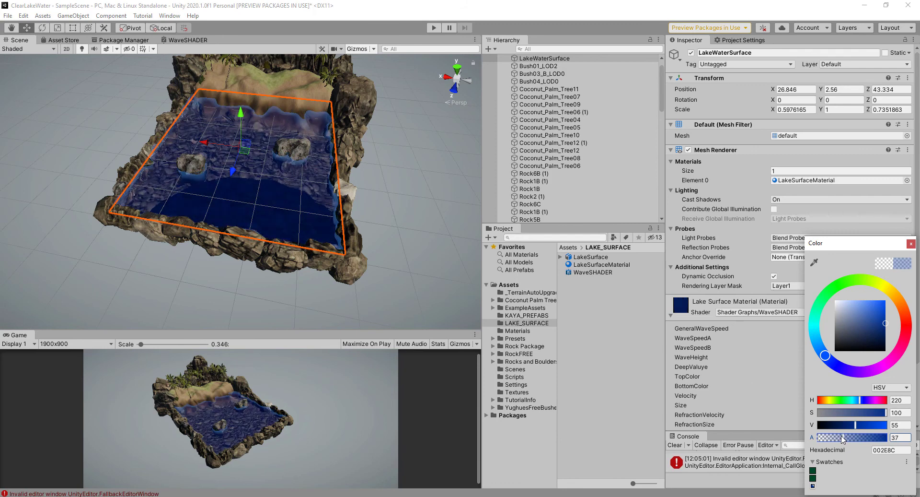
left_click(396, 188)
Select the lake surface, enter Play mode and orbit it in a maximized Scene view
scroll(364, 173, "up", 5)
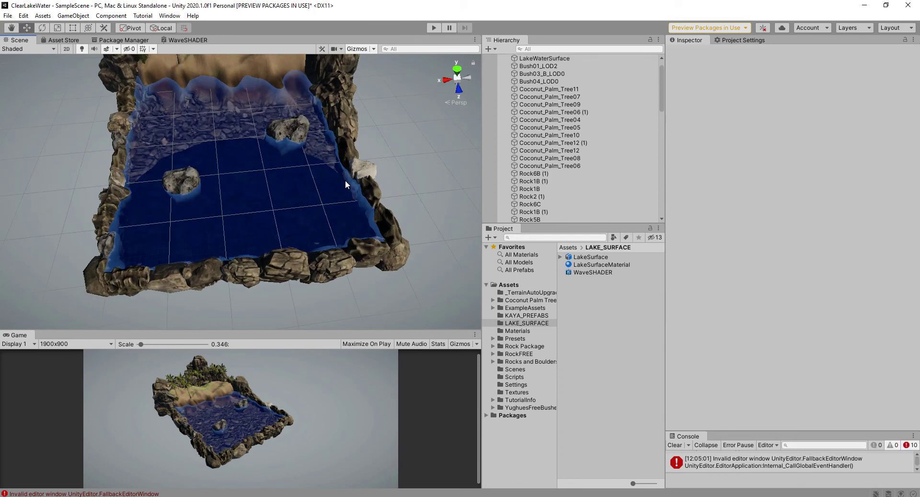
left_click(309, 168)
mouse_move(309, 167)
left_mouse_down("alt")
mouse_move(426, 172)
mouse_move(416, 85)
left_mouse_up("alt")
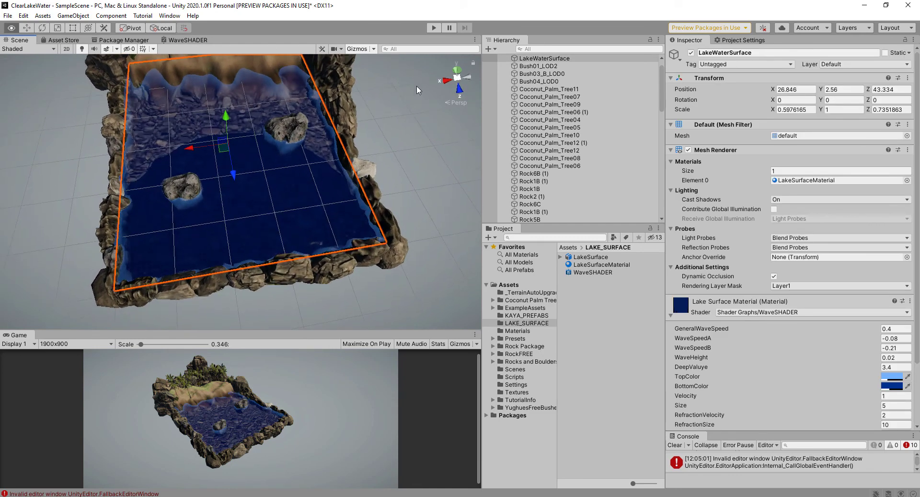
left_click(435, 27)
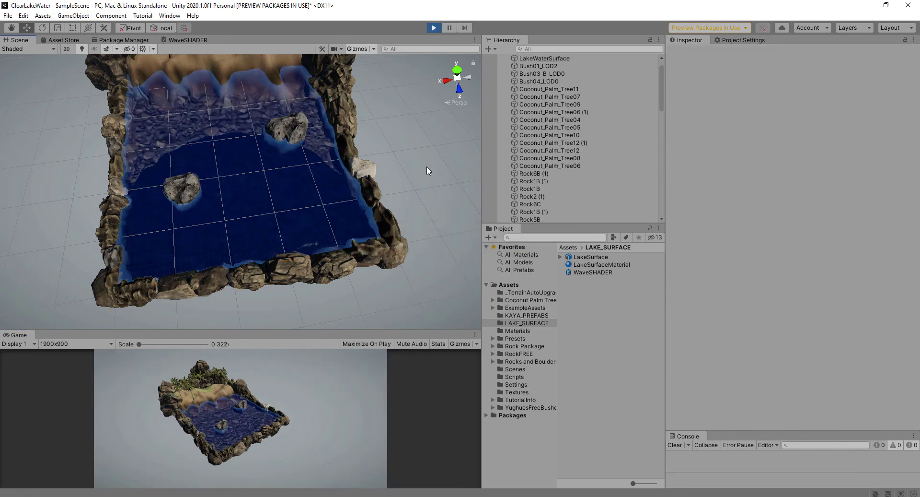
key("shift+space")
mouse_move(447, 168)
left_mouse_down("alt")
mouse_move(454, 225)
mouse_move(569, 205)
mouse_move(594, 211)
mouse_move(596, 238)
mouse_move(519, 255)
mouse_move(439, 242)
mouse_move(439, 200)
mouse_move(569, 185)
left_mouse_up("alt")
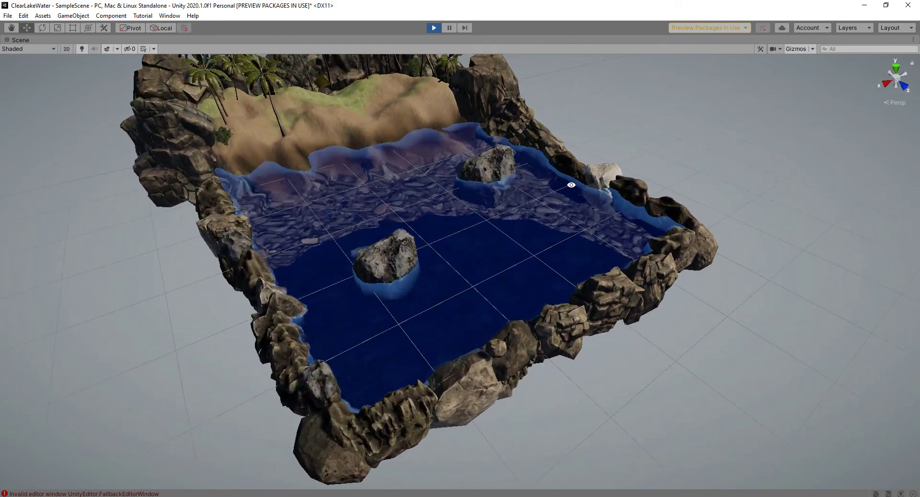
key("shift+space")
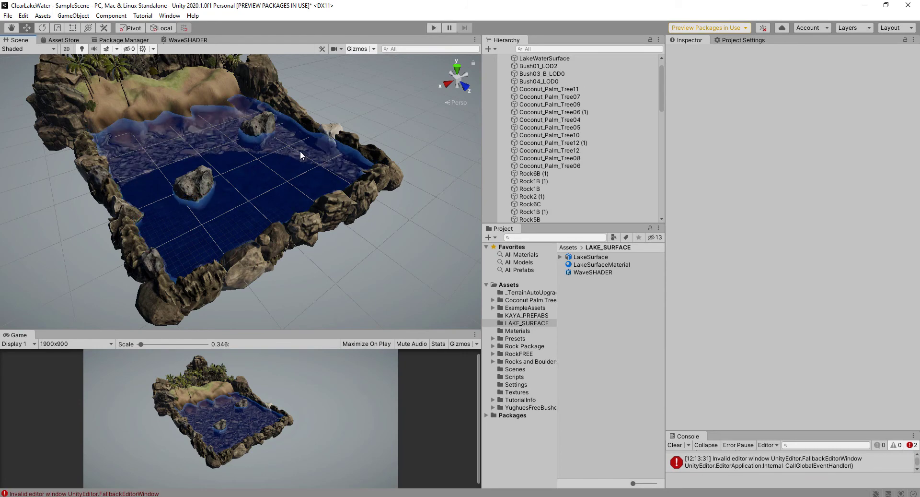
Reselect the lake, maximize the Scene view and orbit around the island to inspect the water
left_click(300, 150)
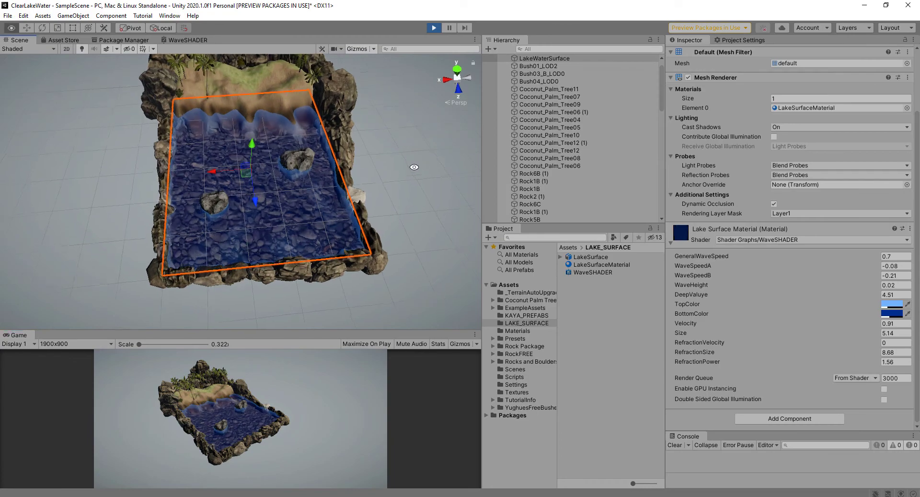
key("shift+space")
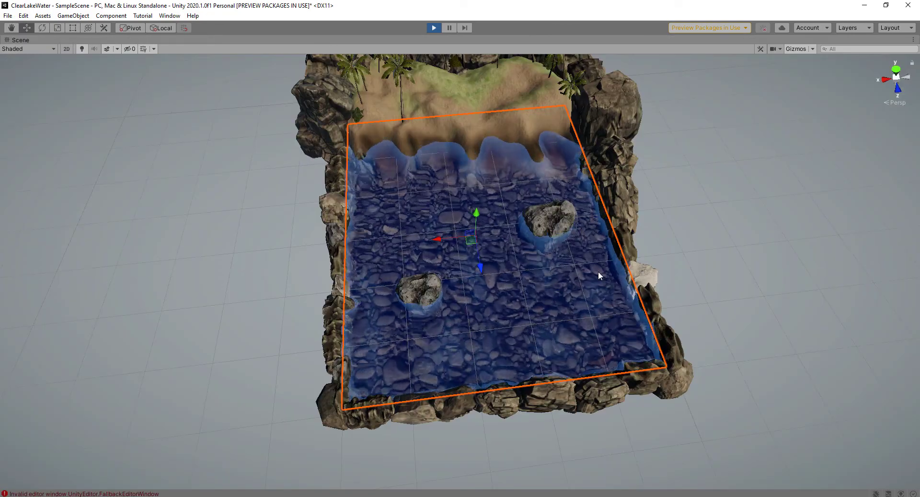
left_click(786, 246)
mouse_move(787, 251)
left_mouse_down("alt")
mouse_move(789, 228)
mouse_move(590, 192)
left_mouse_up("alt")
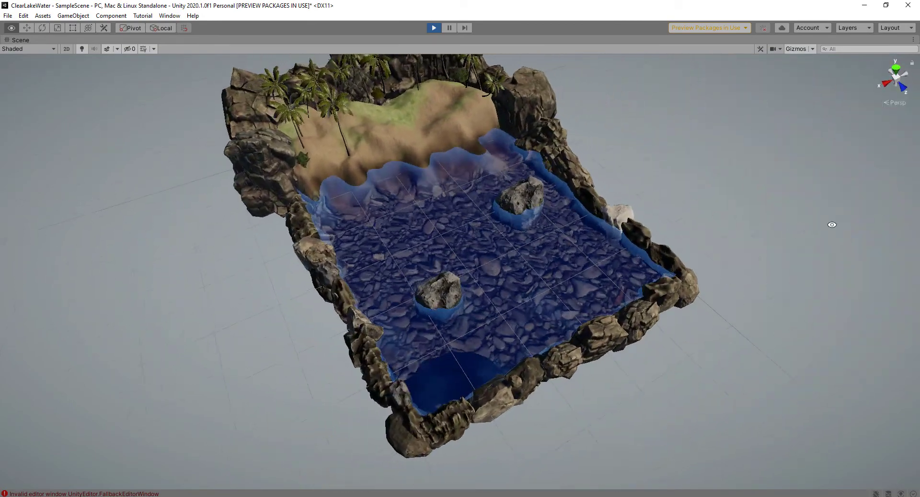
left_click_drag(590, 192, 743, 224, "alt")
left_click_drag(707, 195, 773, 186, "alt")
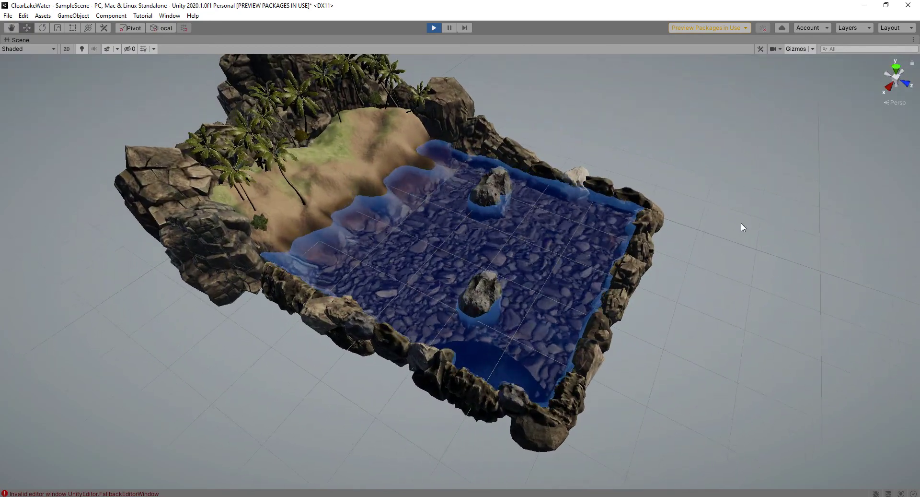
left_click_drag(739, 227, 768, 207, "alt")
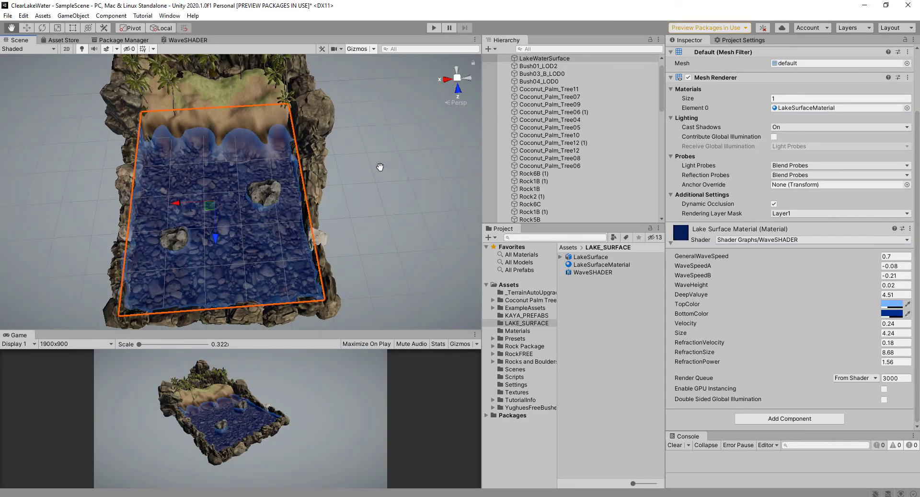
Run Play mode and orbit the maximized Scene view to inspect the translucent refracting lake
mouse_move(380, 167)
left_mouse_down("alt")
mouse_move(338, 163)
mouse_move(390, 192)
left_mouse_up("alt")
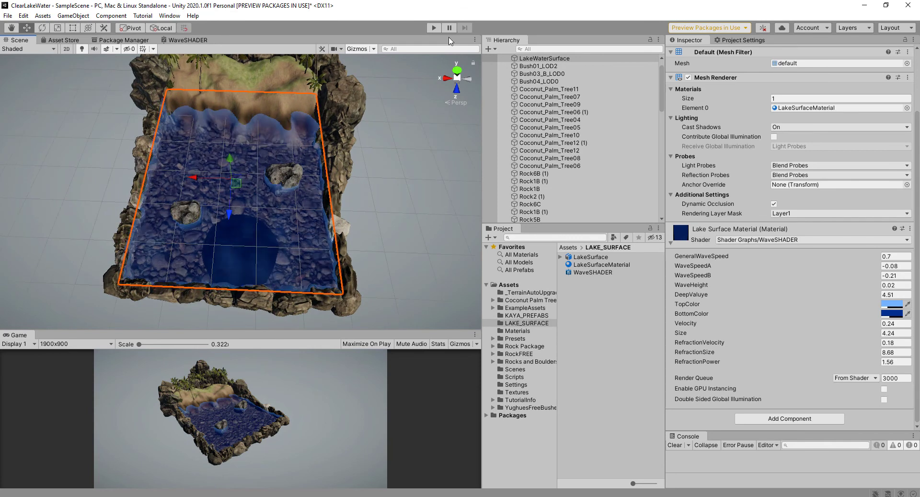
left_click(434, 28)
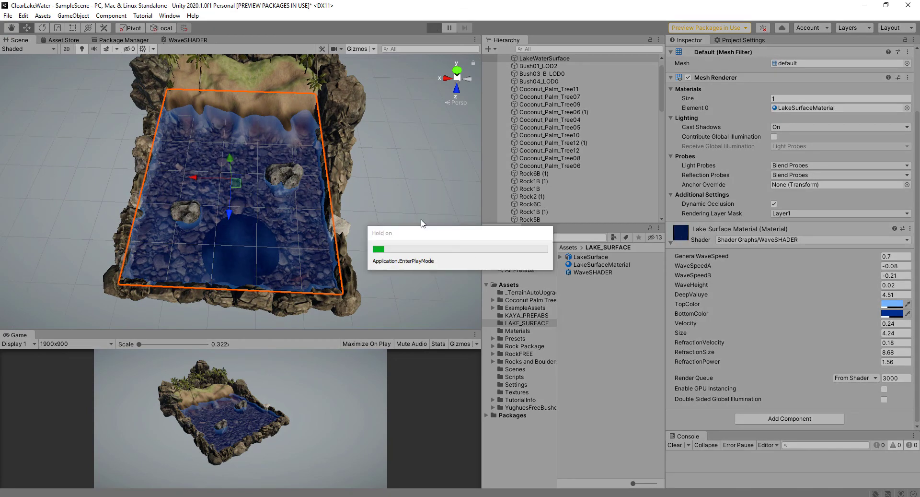
left_click_drag(434, 183, 416, 185, "alt")
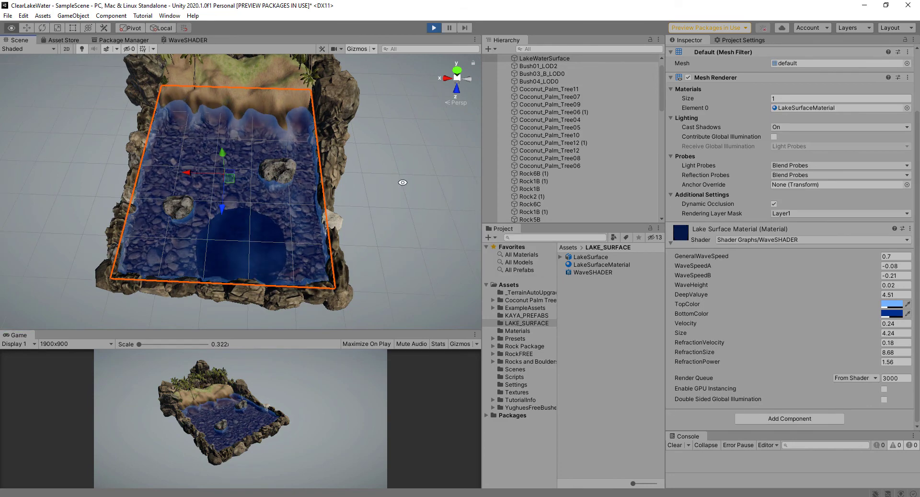
key("shift+space")
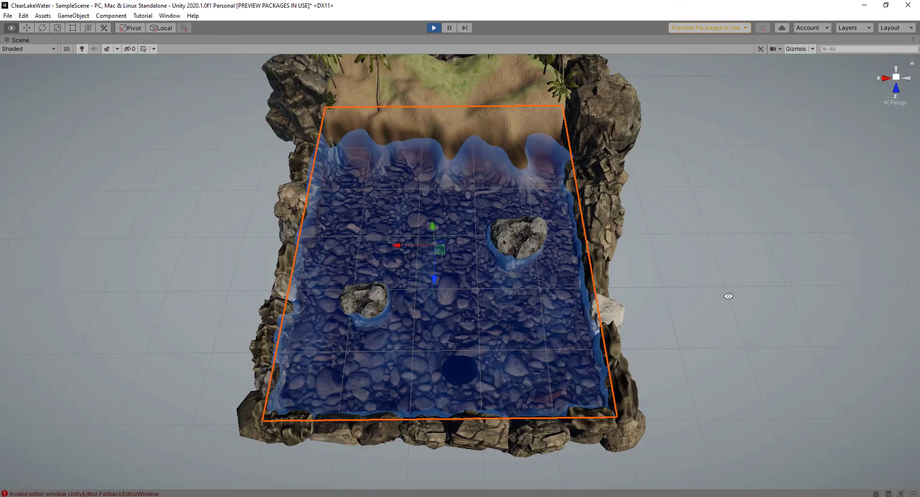
mouse_move(729, 293)
left_mouse_down("alt")
mouse_move(679, 277)
mouse_move(640, 297)
mouse_move(702, 295)
mouse_move(678, 287)
mouse_move(713, 287)
mouse_move(756, 260)
mouse_move(797, 252)
mouse_move(618, 267)
left_mouse_up("alt")
mouse_move(664, 287)
left_mouse_down("alt")
mouse_move(637, 304)
mouse_move(672, 332)
mouse_move(717, 307)
mouse_move(843, 302)
mouse_move(653, 327)
left_mouse_up("alt")
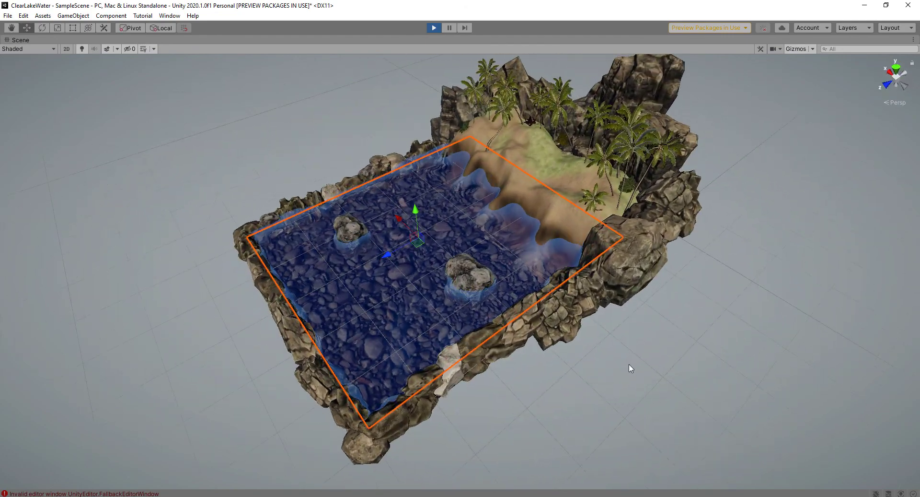
mouse_move(629, 363)
left_mouse_down("alt")
mouse_move(602, 359)
mouse_move(585, 341)
mouse_move(658, 353)
mouse_move(828, 328)
mouse_move(646, 346)
left_mouse_up("alt")
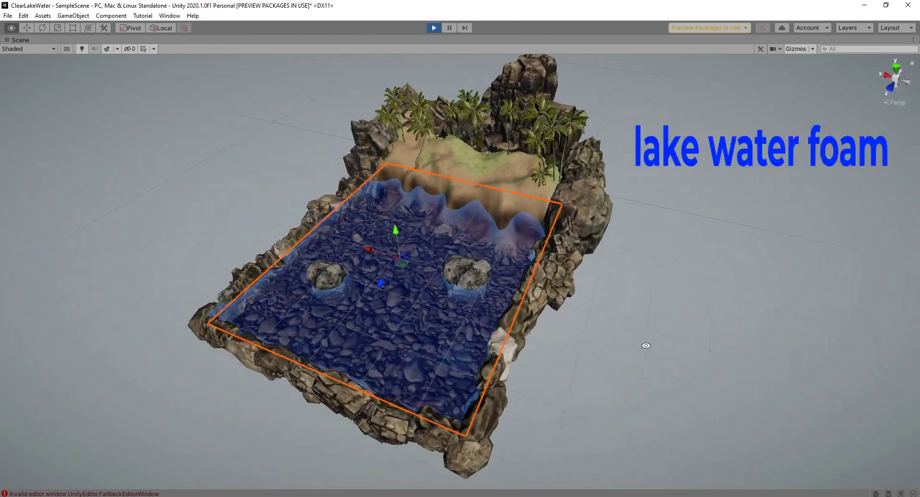